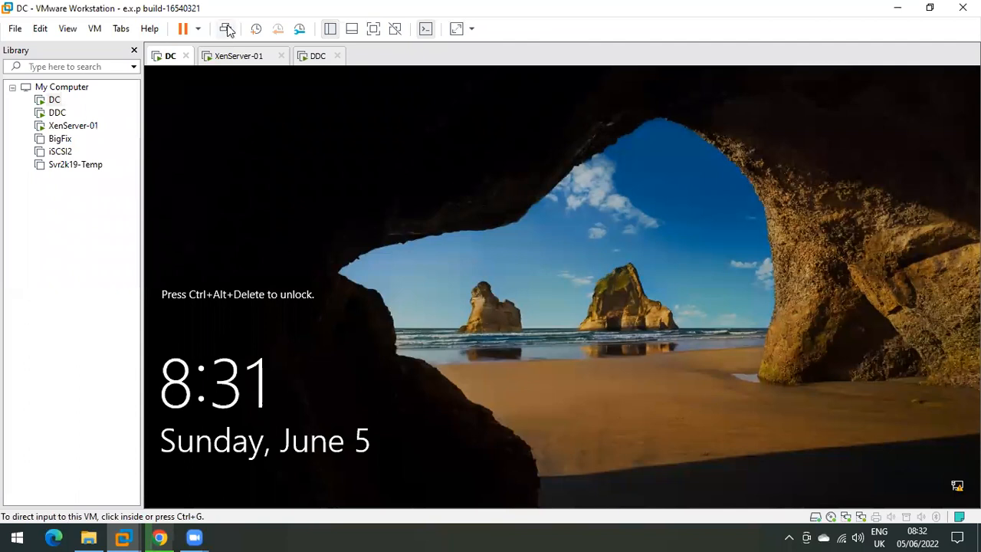
Step: Sign in to the DC virtual machine with the administrator password via Ctrl+Alt+Del
{"action": "left_click", "coordinate": [498, 349]}
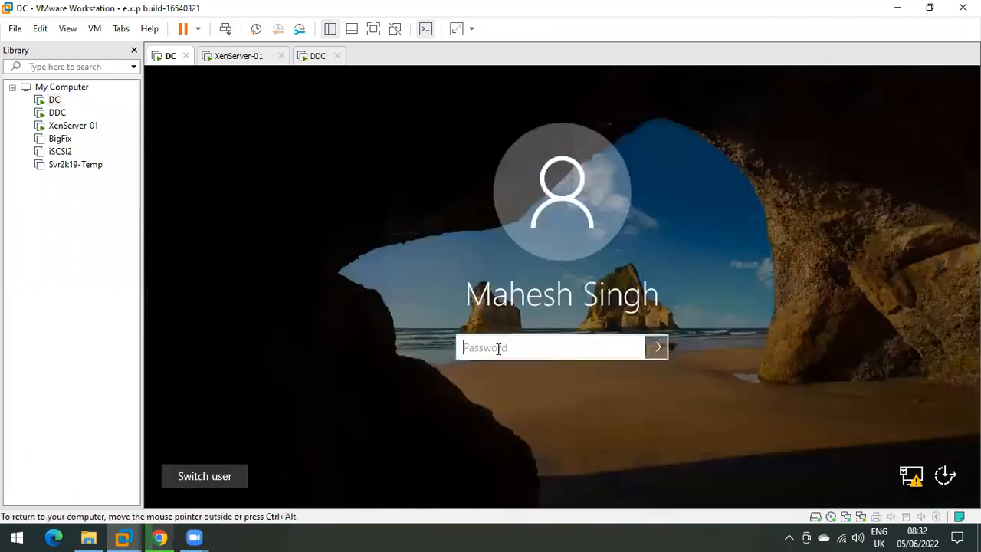
{"action": "type", "text": "•••••••••"}
{"action": "key", "text": "Return"}
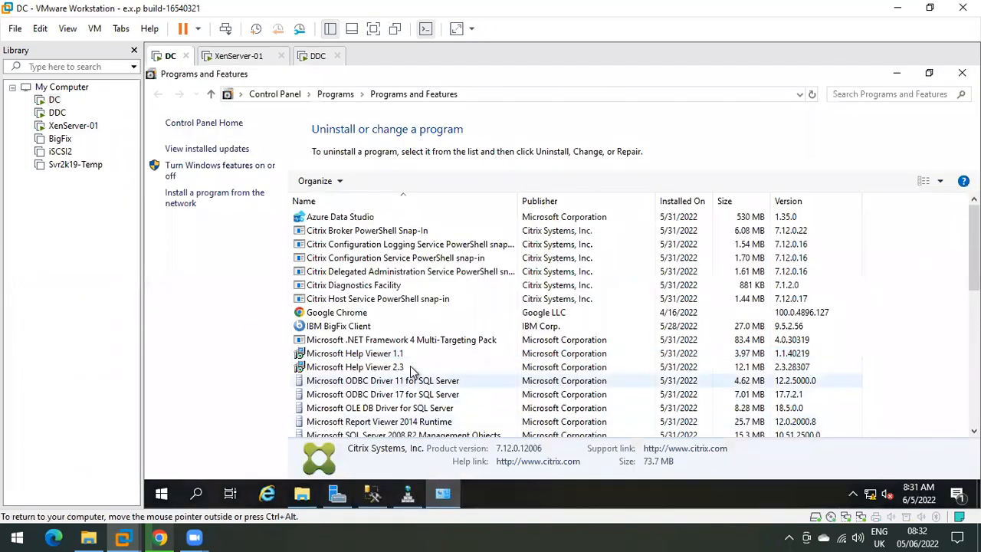
Step: Browse the installed programs in Programs and Features, then minimize the window
{"action": "left_click", "coordinate": [350, 327]}
{"action": "left_click", "coordinate": [361, 367]}
{"action": "scroll", "coordinate": [441, 337], "scroll_direction": "down", "scroll_amount": 2}
{"action": "scroll", "coordinate": [441, 337], "scroll_direction": "up", "scroll_amount": 2}
{"action": "left_click", "coordinate": [376, 258]}
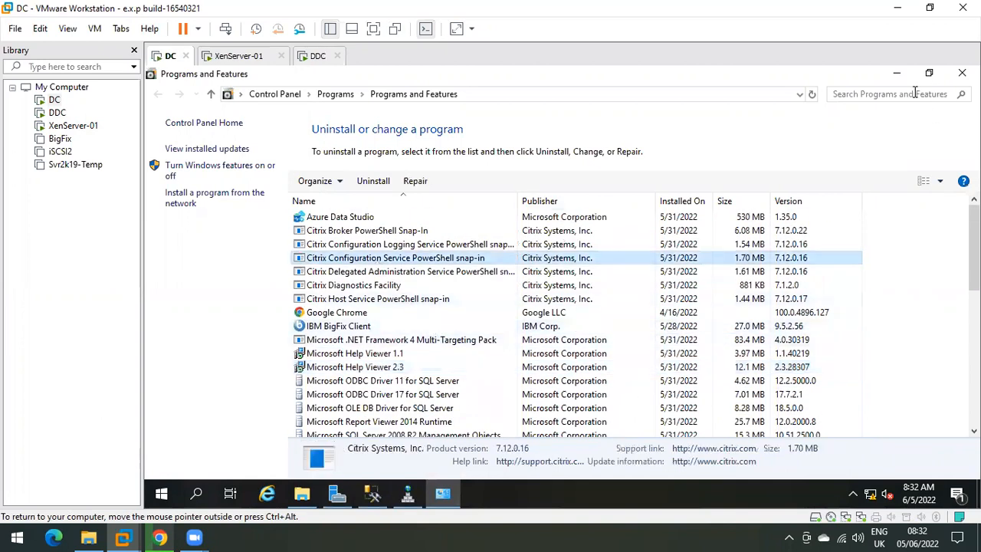
{"action": "left_click", "coordinate": [895, 74]}
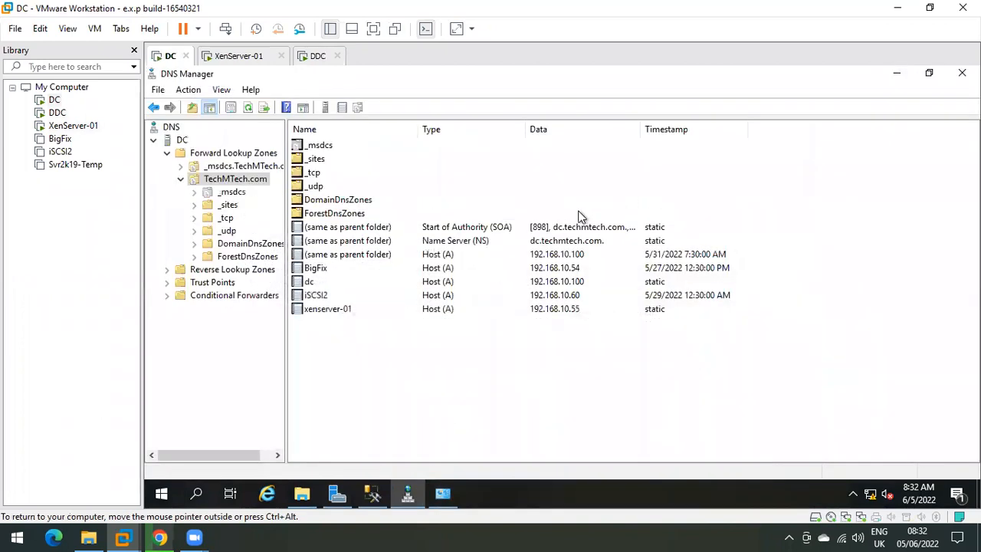
Step: Launch Active Directory Users and Computers from Server Manager's Tools menu, maximized
{"action": "left_click", "coordinate": [896, 73]}
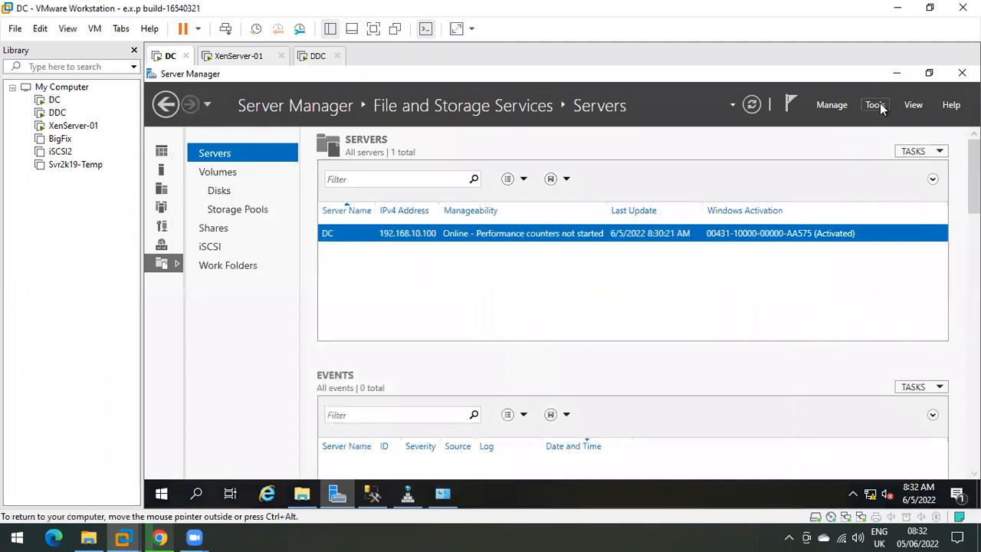
{"action": "left_click", "coordinate": [875, 105]}
{"action": "left_click", "coordinate": [813, 187]}
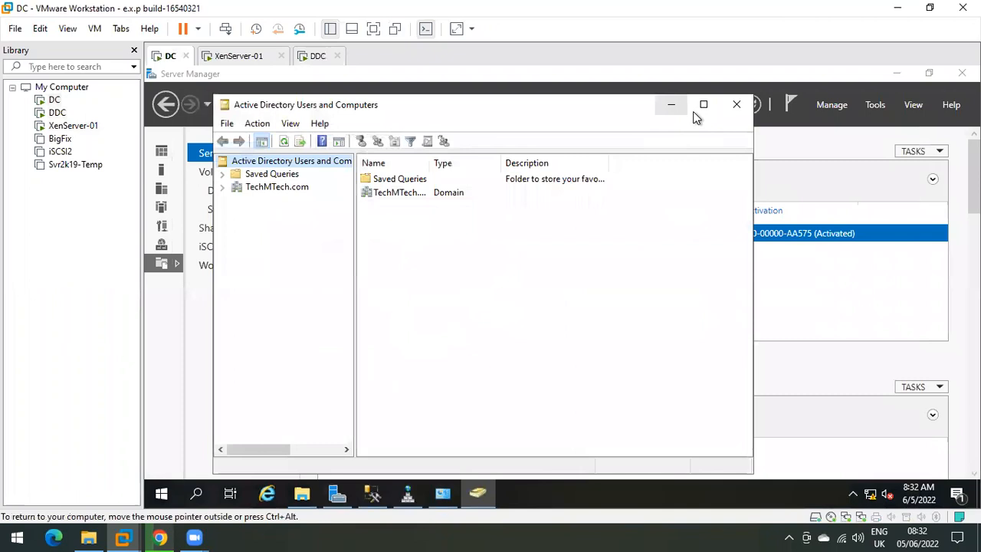
{"action": "left_click", "coordinate": [700, 102]}
Step: Expand TechMTech.com, open the Users container and select the domain user's account
{"action": "double_click", "coordinate": [208, 154]}
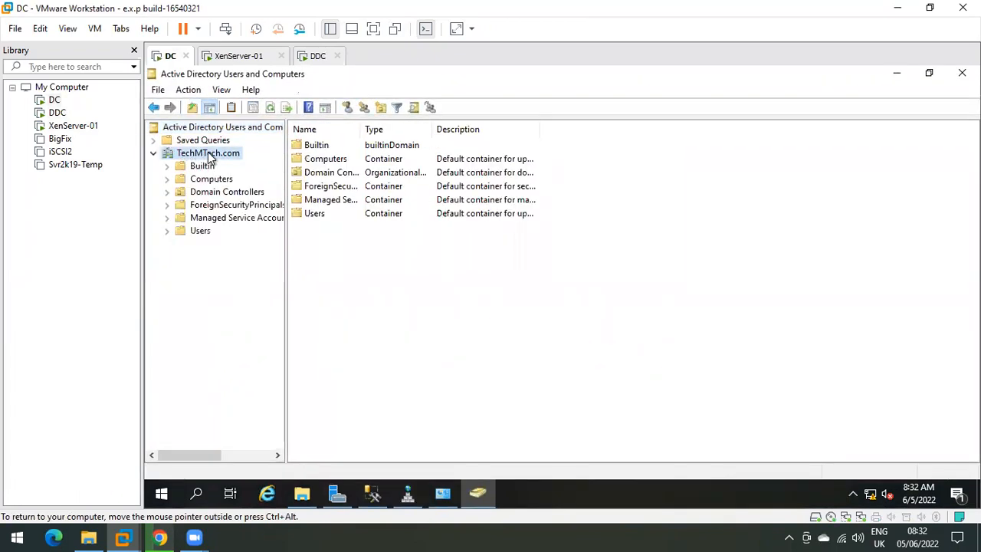
{"action": "left_click", "coordinate": [200, 231]}
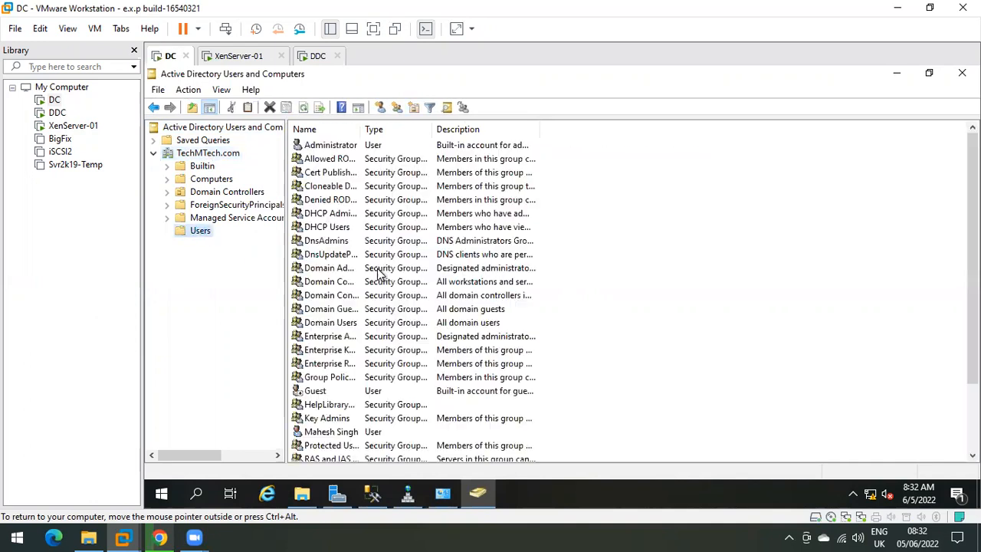
{"action": "scroll", "coordinate": [326, 341], "scroll_direction": "down", "scroll_amount": 2}
{"action": "left_click", "coordinate": [334, 353]}
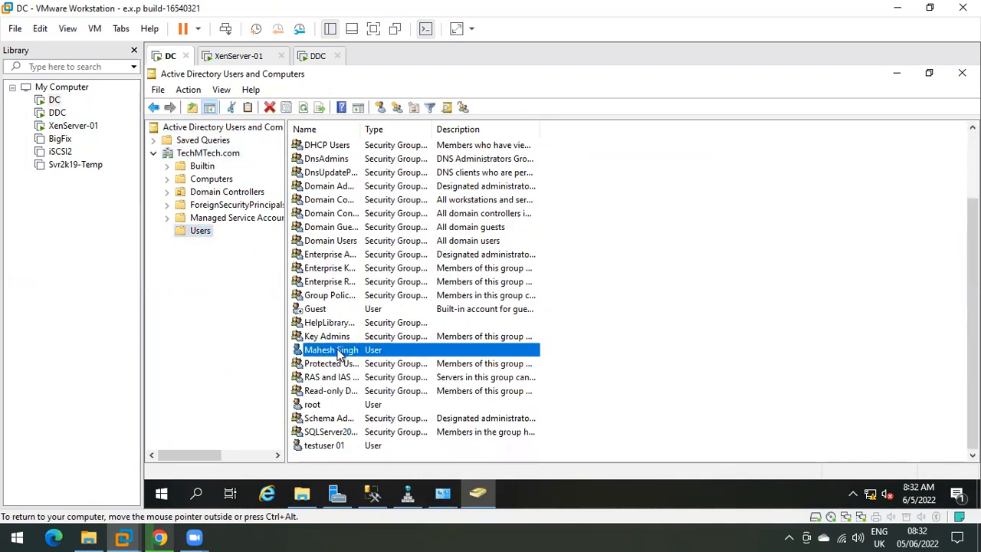
Step: Open the domain user's Properties and check the Account tab logon settings
{"action": "right_click", "coordinate": [346, 352]}
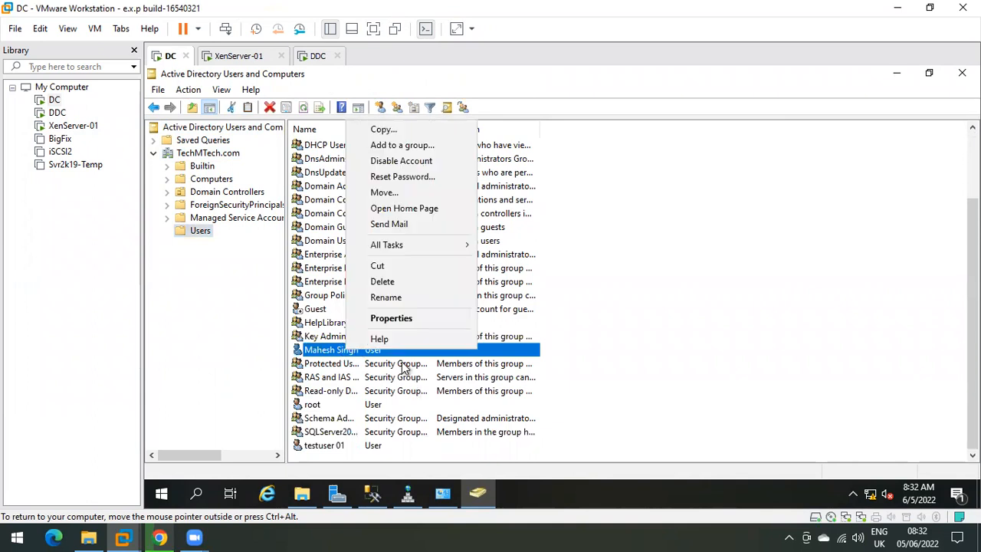
{"action": "left_click", "coordinate": [409, 321]}
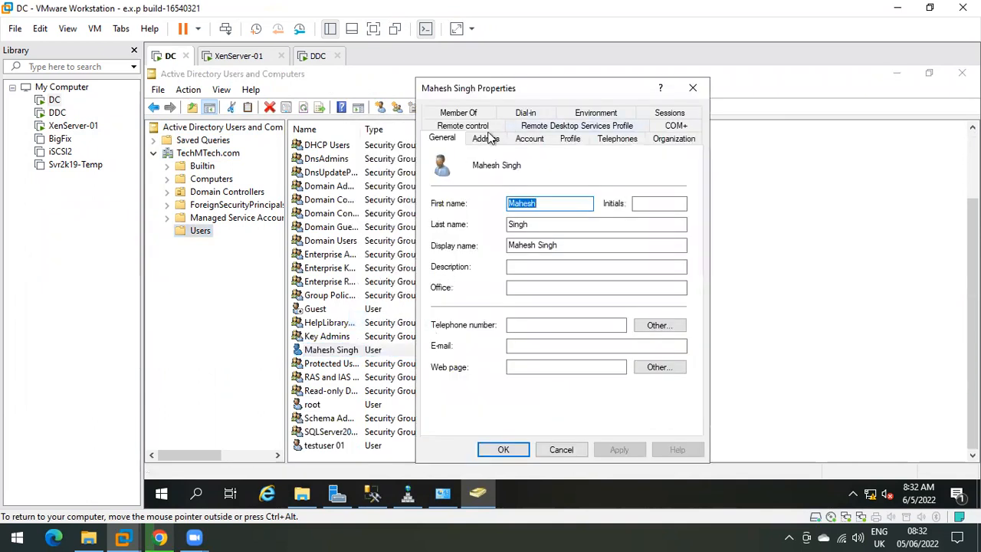
{"action": "left_click", "coordinate": [529, 138]}
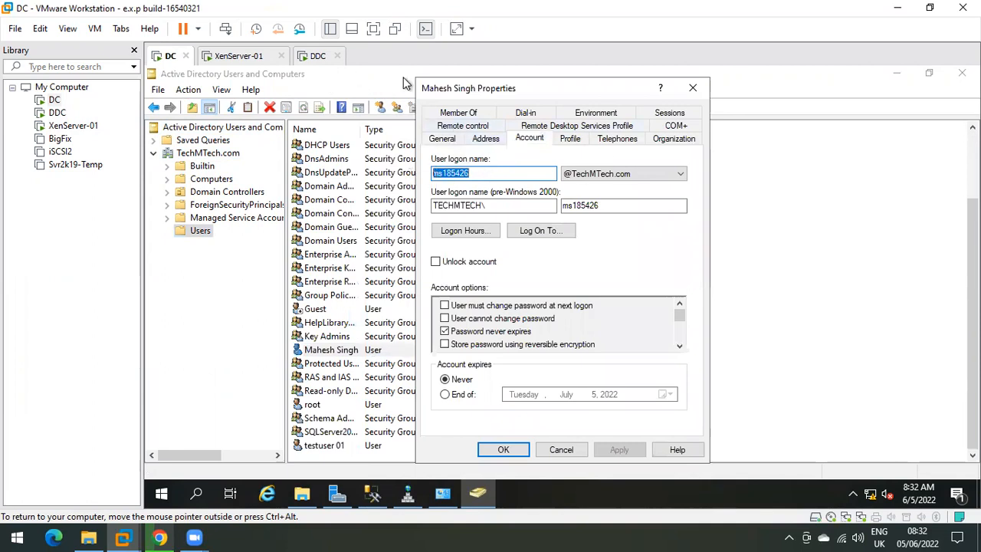
Step: Review Member Of groups (Administrators, Domain Admins, Enterprise Admins), then cancel the properties
{"action": "left_click", "coordinate": [458, 112]}
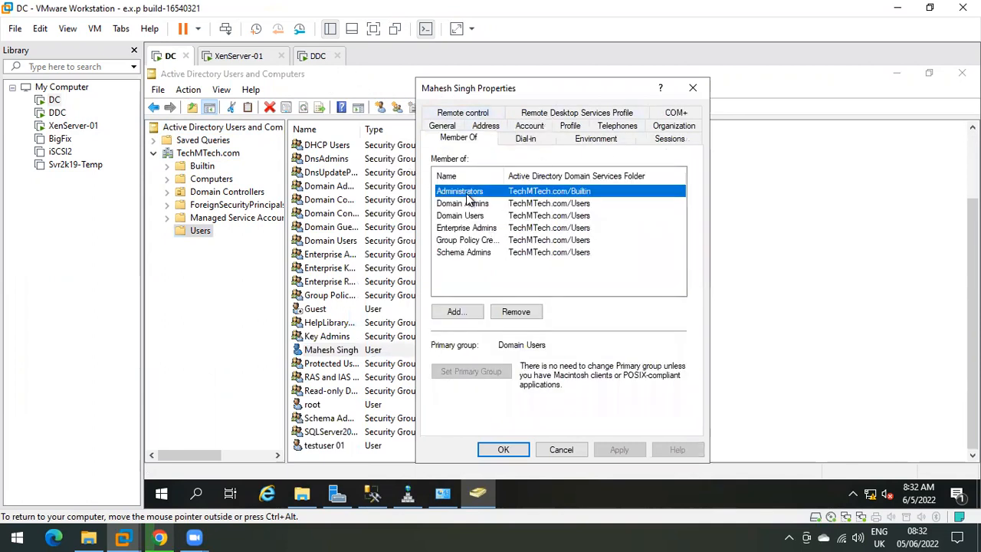
{"action": "left_click", "coordinate": [469, 217]}
{"action": "left_click", "coordinate": [466, 191]}
{"action": "left_click", "coordinate": [465, 203]}
{"action": "left_click", "coordinate": [464, 193]}
{"action": "left_click", "coordinate": [469, 203]}
{"action": "left_click", "coordinate": [468, 193]}
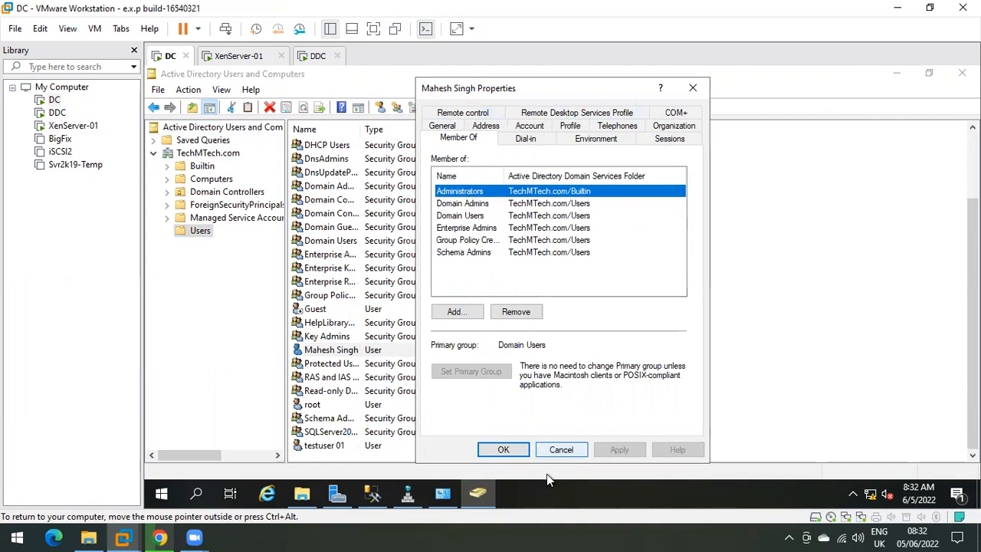
{"action": "left_click", "coordinate": [561, 450]}
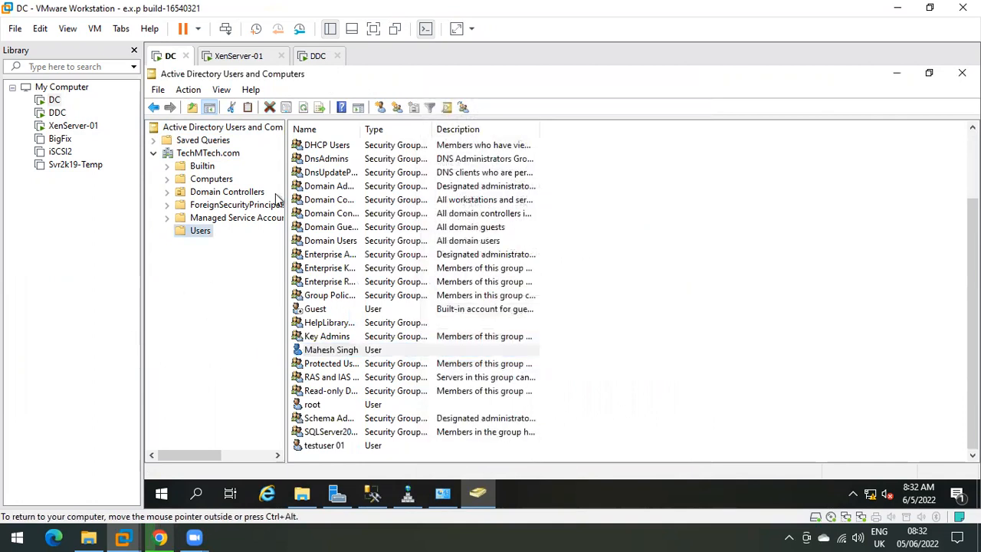
{"action": "left_click", "coordinate": [897, 73]}
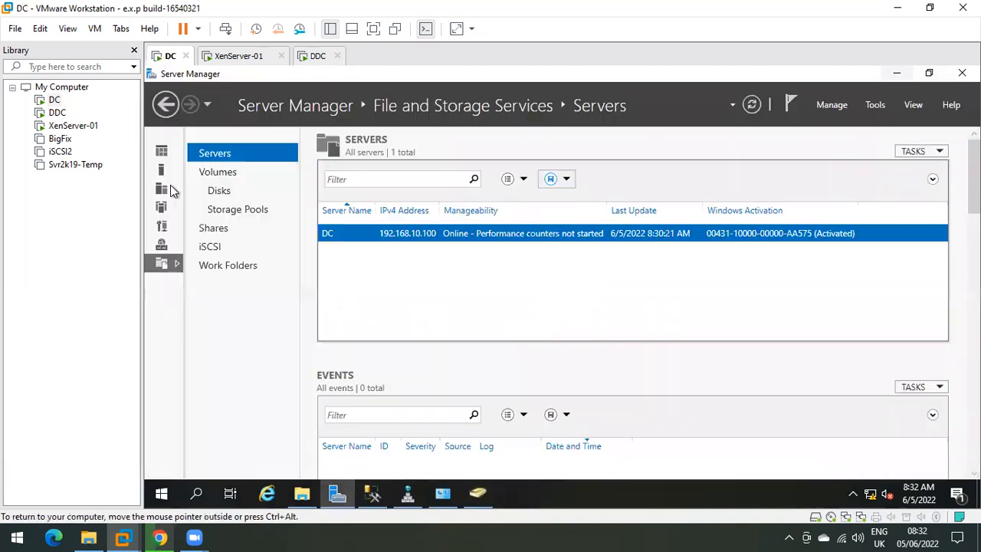
{"action": "left_click", "coordinate": [299, 61]}
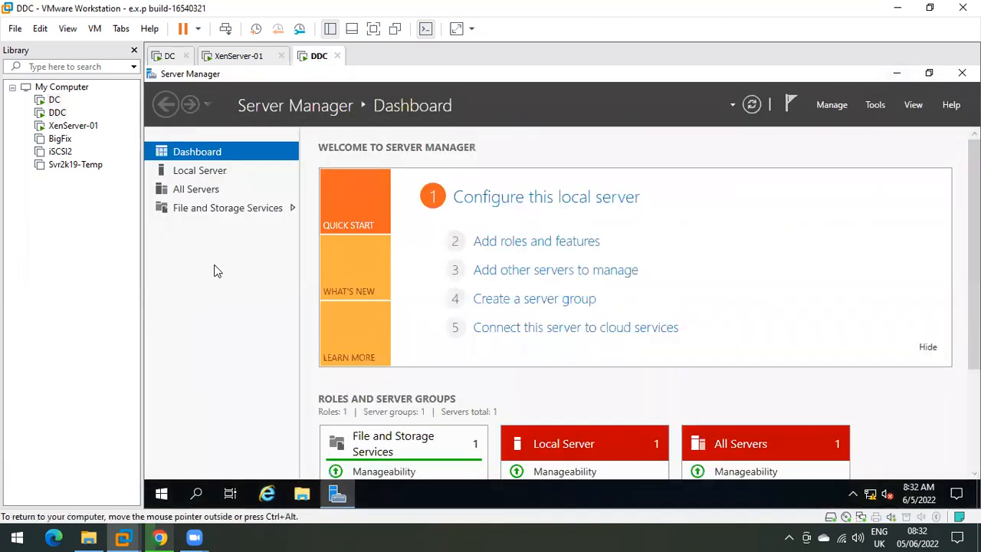
{"action": "left_click", "coordinate": [897, 73]}
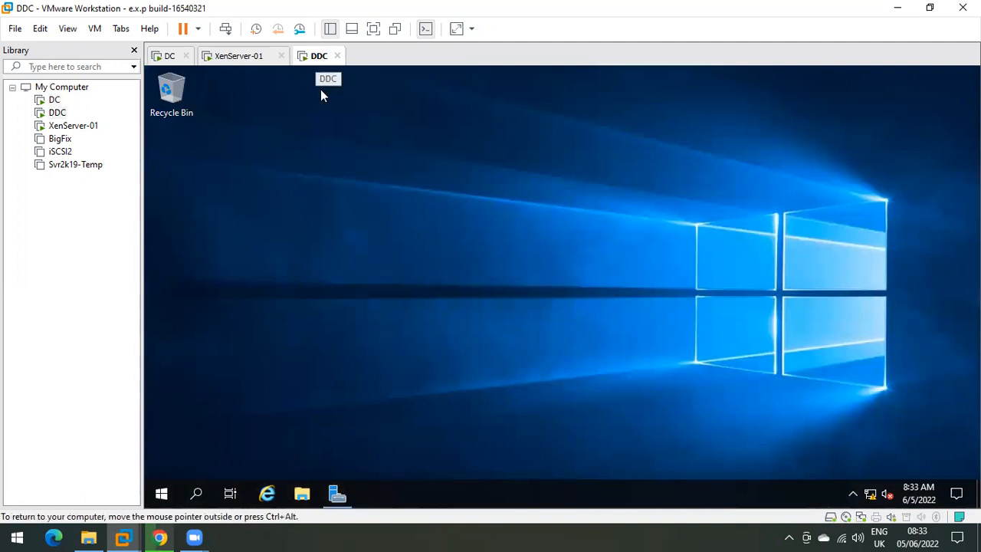
{"action": "left_click", "coordinate": [336, 492]}
{"action": "left_click", "coordinate": [199, 171]}
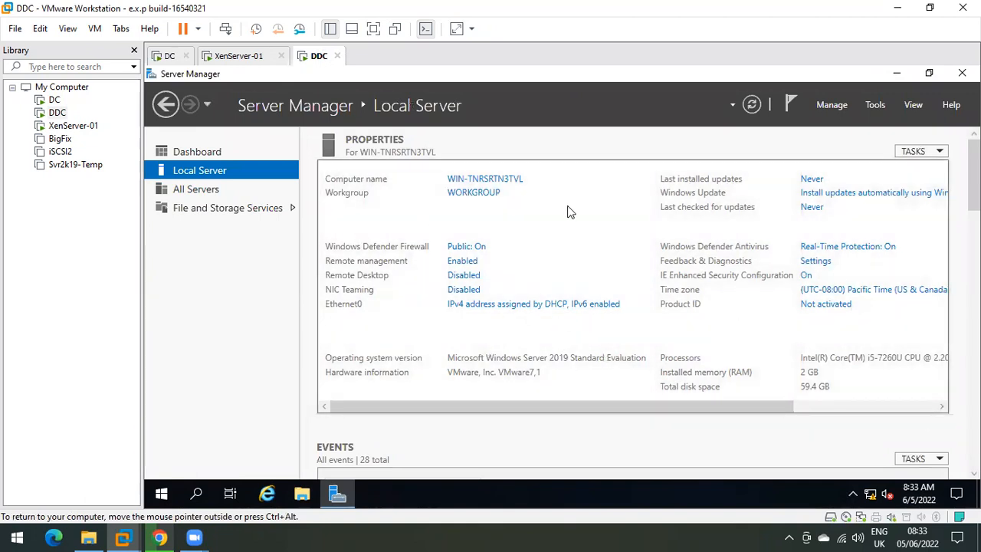
{"action": "left_click", "coordinate": [526, 304]}
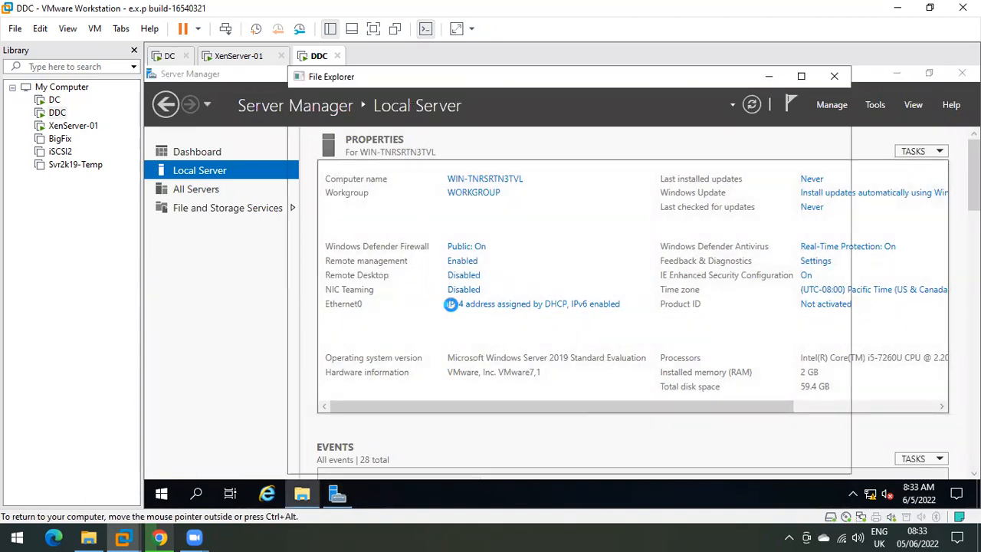
{"action": "double_click", "coordinate": [392, 153]}
{"action": "left_click", "coordinate": [500, 270]}
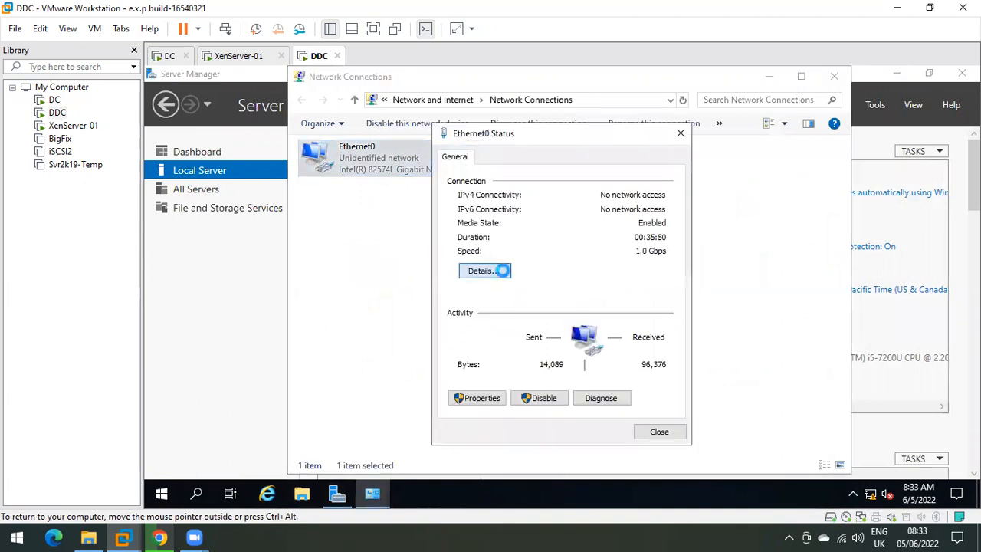
{"action": "left_click", "coordinate": [584, 262]}
{"action": "left_click", "coordinate": [662, 440]}
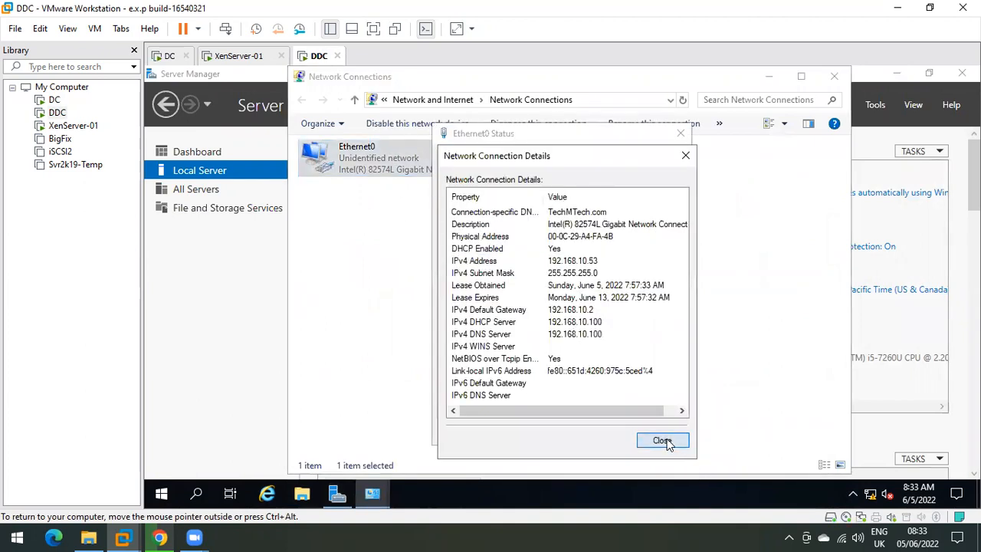
{"action": "left_click", "coordinate": [657, 433]}
{"action": "left_click", "coordinate": [156, 57]}
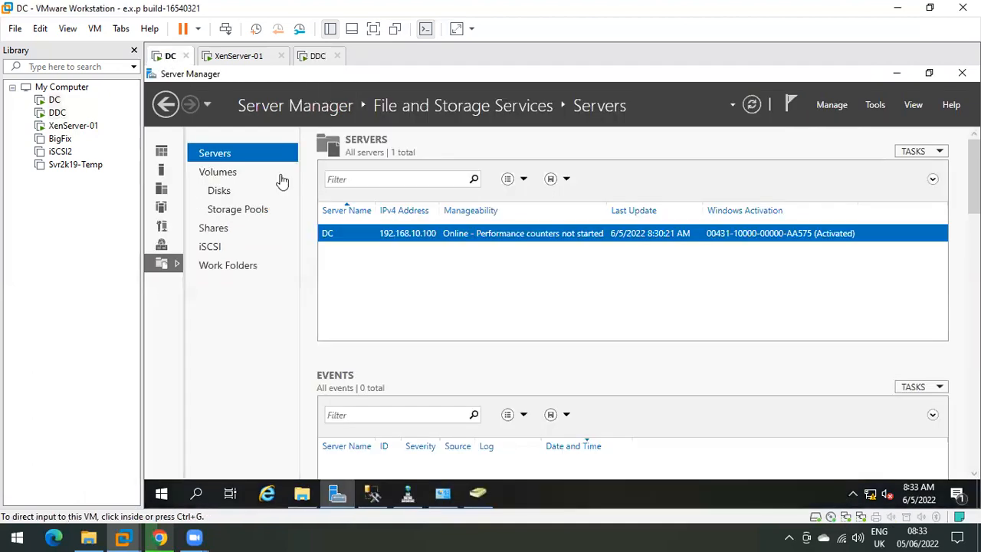
Step: Launch the DHCP console on DC from Server Manager's Tools menu, maximized
{"action": "left_click", "coordinate": [896, 72]}
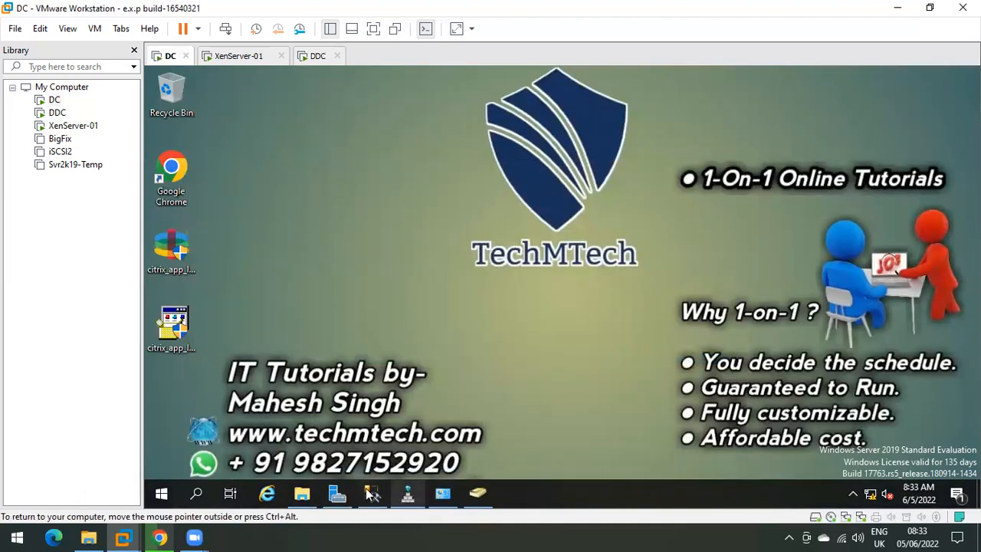
{"action": "left_click", "coordinate": [342, 494]}
{"action": "left_click", "coordinate": [877, 102]}
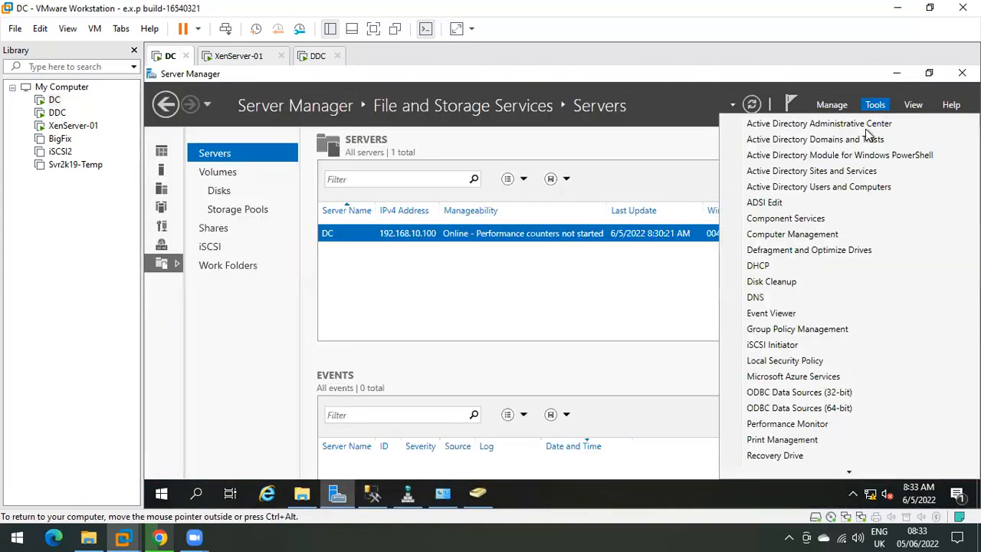
{"action": "left_click", "coordinate": [788, 263]}
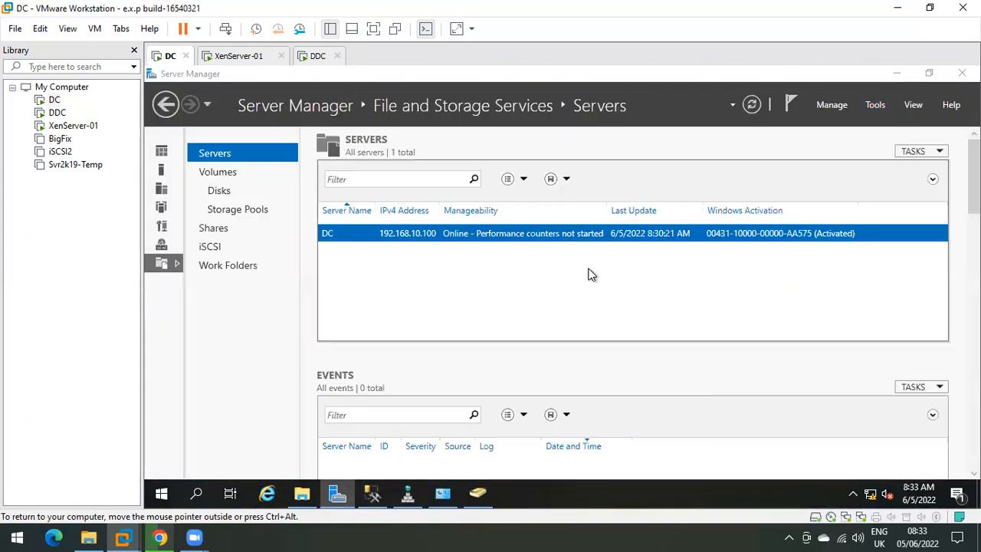
{"action": "left_click", "coordinate": [566, 125]}
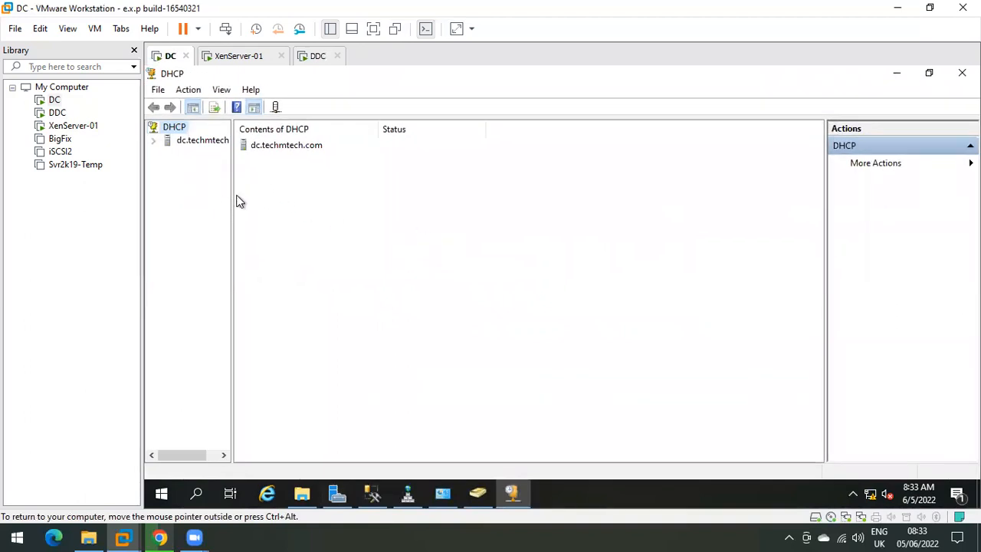
Step: Expand dc.techmtech.com > IPv4 > Scope [192.168.10.0] Lab1 and show its Address Leases
{"action": "left_click_drag", "start_coordinate": [231, 199], "coordinate": [276, 212]}
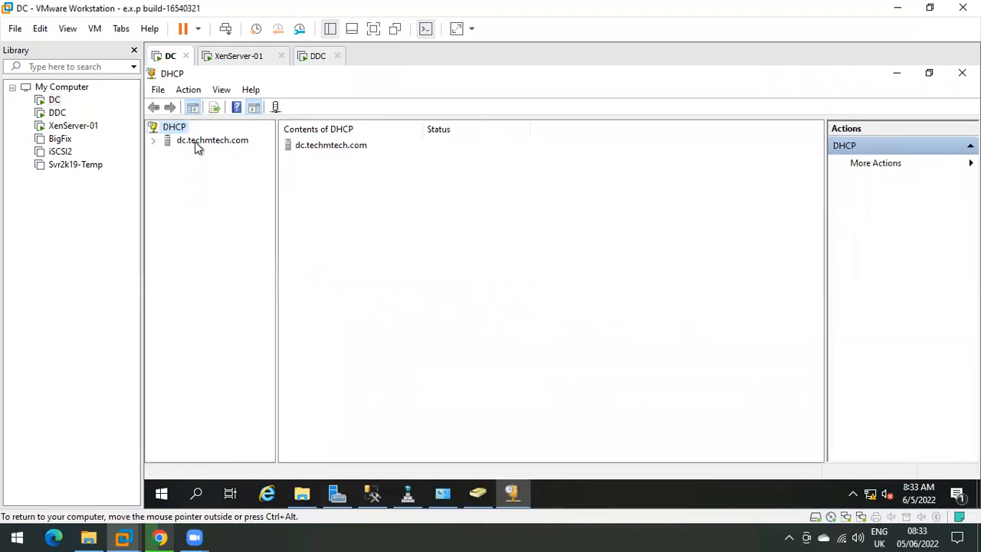
{"action": "left_click", "coordinate": [197, 148]}
{"action": "double_click", "coordinate": [195, 148]}
{"action": "left_click", "coordinate": [197, 153]}
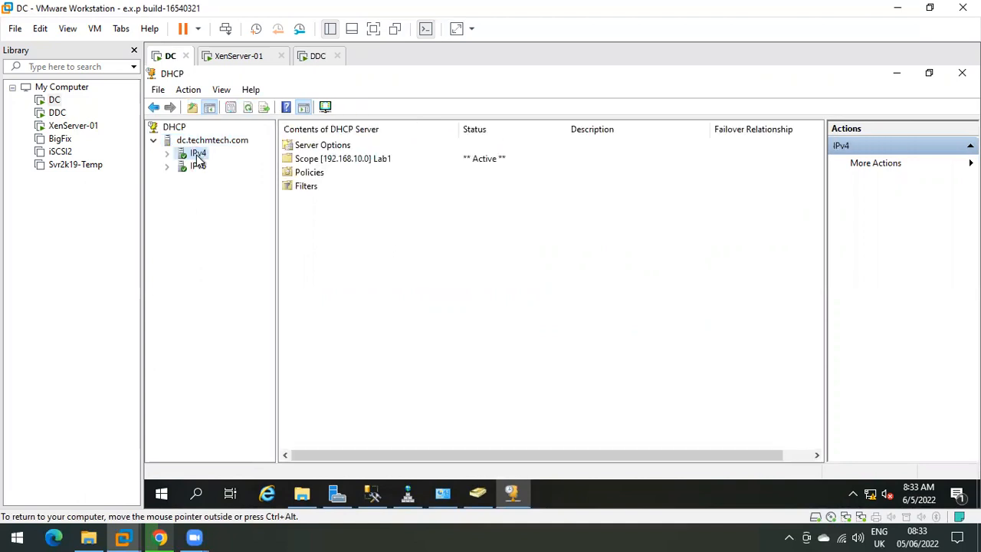
{"action": "double_click", "coordinate": [196, 156]}
{"action": "left_click", "coordinate": [215, 181]}
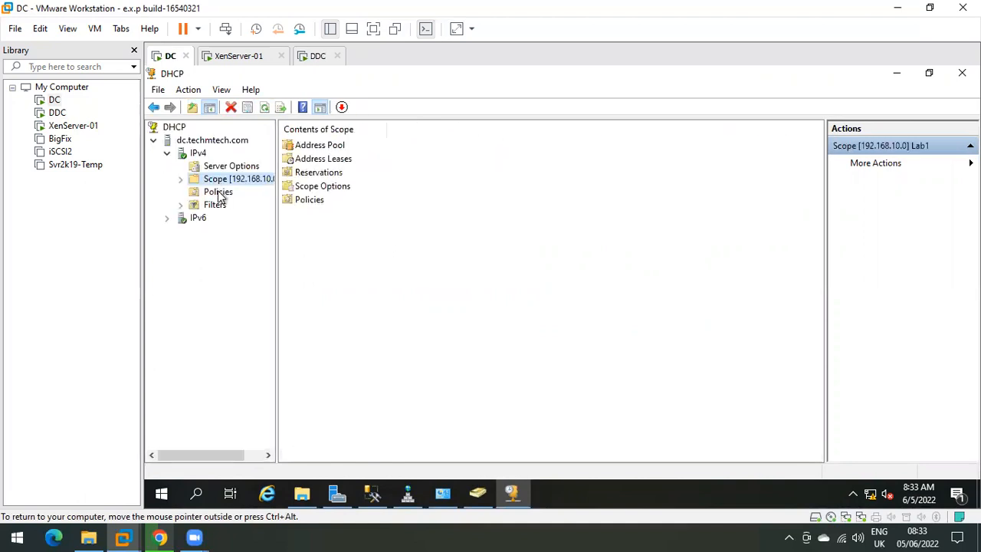
{"action": "double_click", "coordinate": [216, 180]}
{"action": "left_click", "coordinate": [230, 205]}
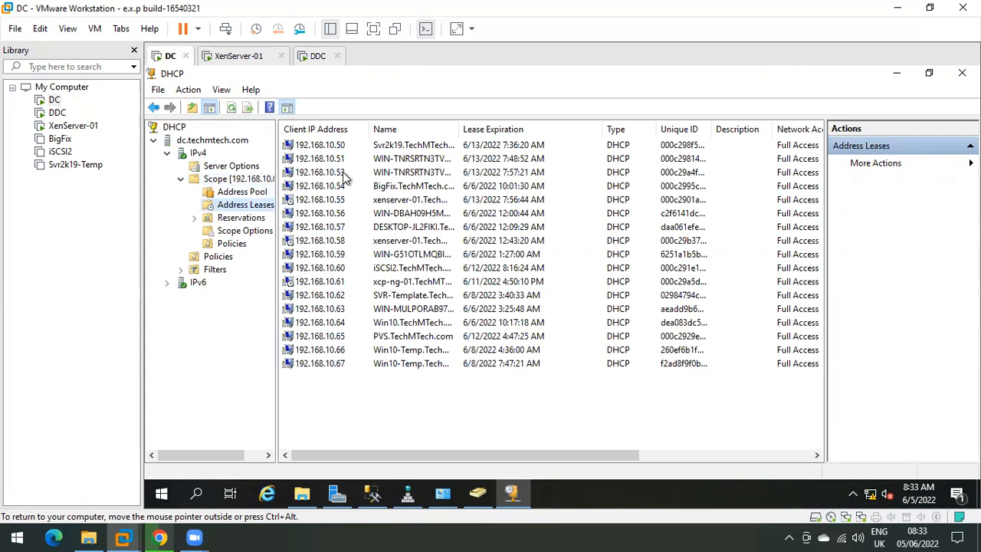
Step: Browse the Lab1 lease rows (192.168.10.50–.67), then switch to the DDC VM
{"action": "left_click_drag", "start_coordinate": [369, 384], "coordinate": [334, 143]}
{"action": "left_click", "coordinate": [390, 224]}
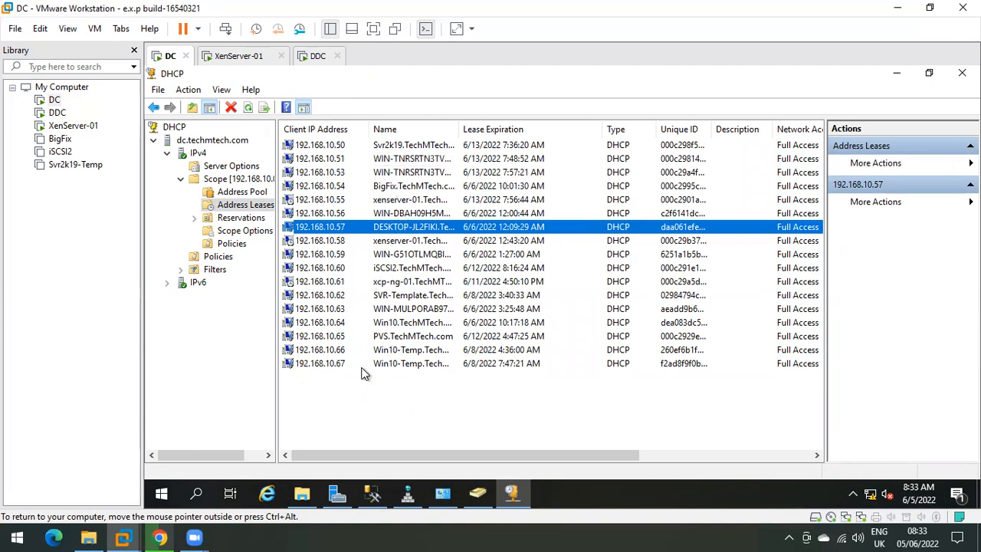
{"action": "left_click", "coordinate": [383, 201]}
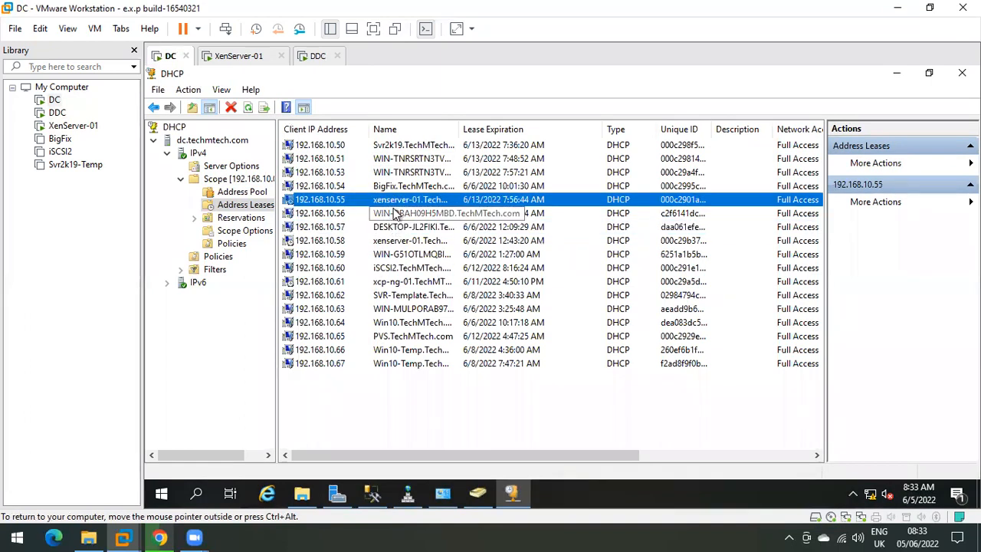
{"action": "left_click", "coordinate": [392, 214]}
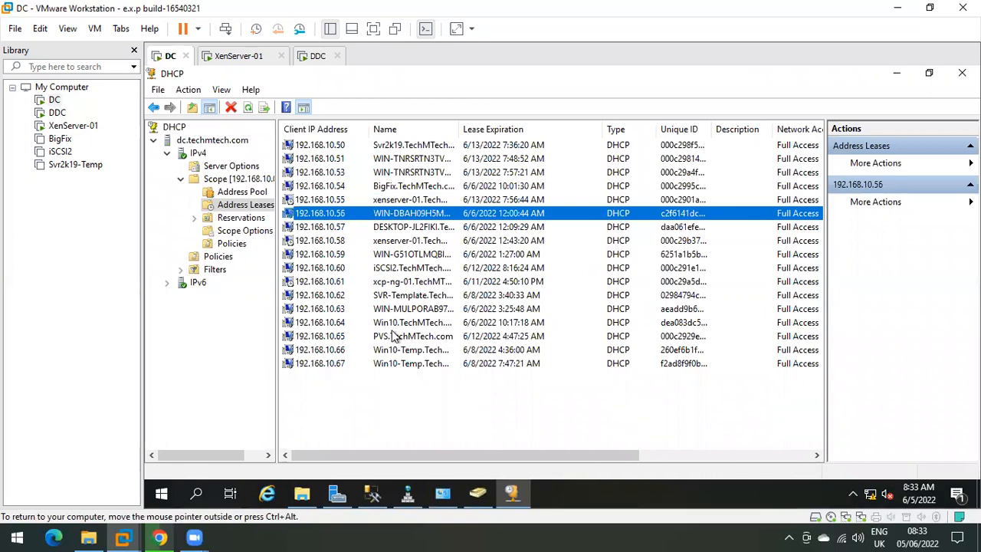
{"action": "left_click", "coordinate": [387, 146]}
{"action": "left_click", "coordinate": [392, 201]}
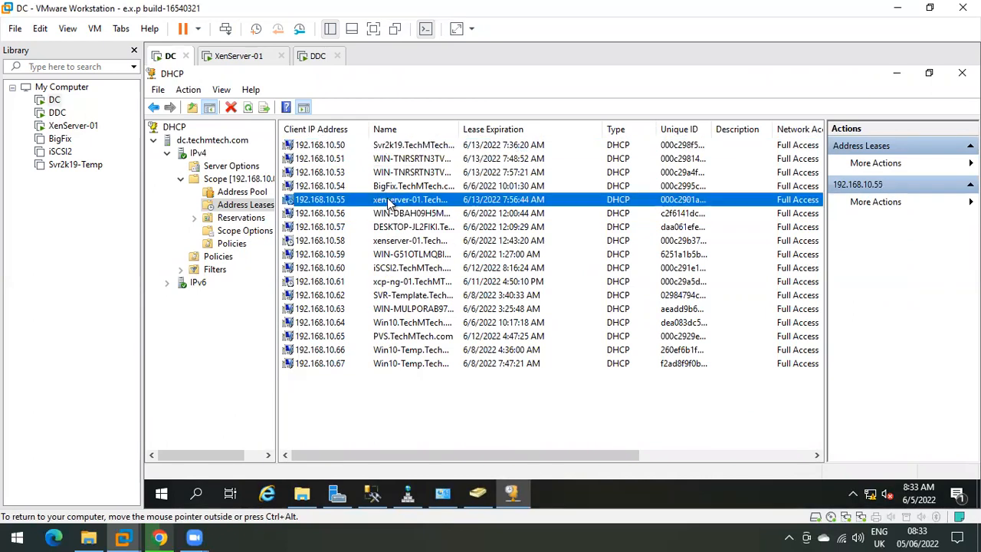
{"action": "left_click", "coordinate": [394, 241]}
{"action": "left_click", "coordinate": [386, 295]}
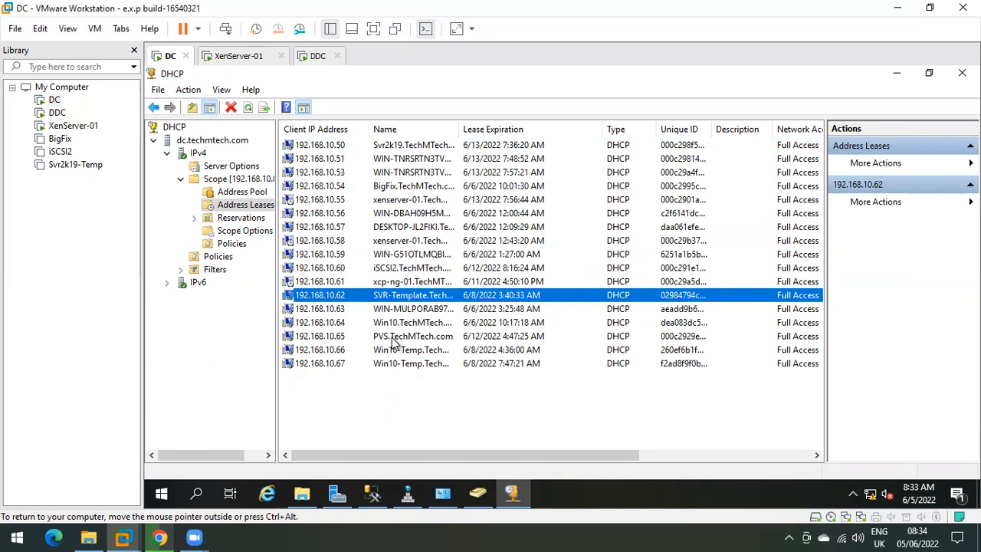
{"action": "left_click", "coordinate": [394, 240]}
{"action": "left_click", "coordinate": [393, 215]}
{"action": "left_click", "coordinate": [394, 228]}
{"action": "left_click", "coordinate": [495, 218]}
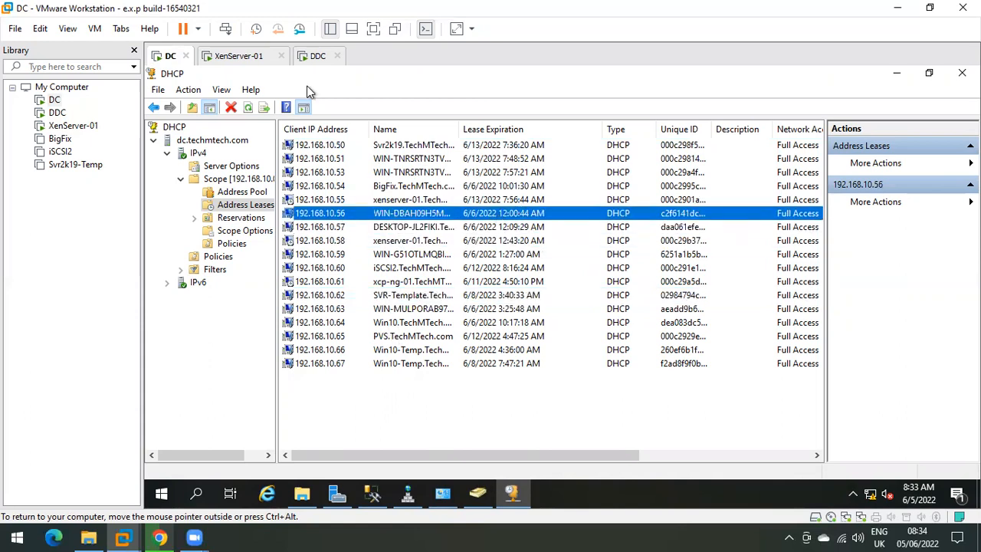
{"action": "left_click", "coordinate": [313, 57]}
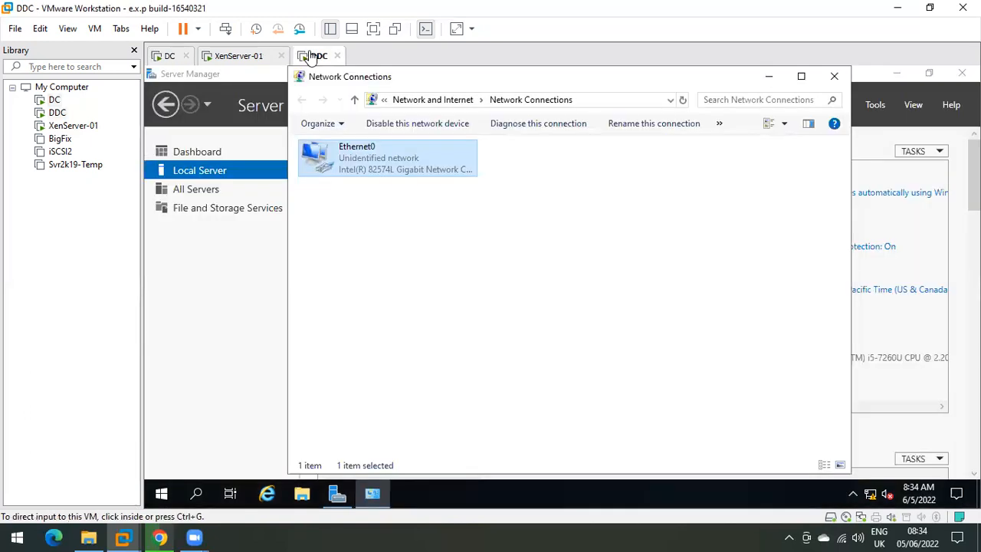
Step: Check DDC's Ethernet0 IPv4 address 192.168.10.53 and match it in DC's lease list
{"action": "double_click", "coordinate": [387, 170]}
{"action": "left_click", "coordinate": [468, 274]}
{"action": "left_click", "coordinate": [579, 262]}
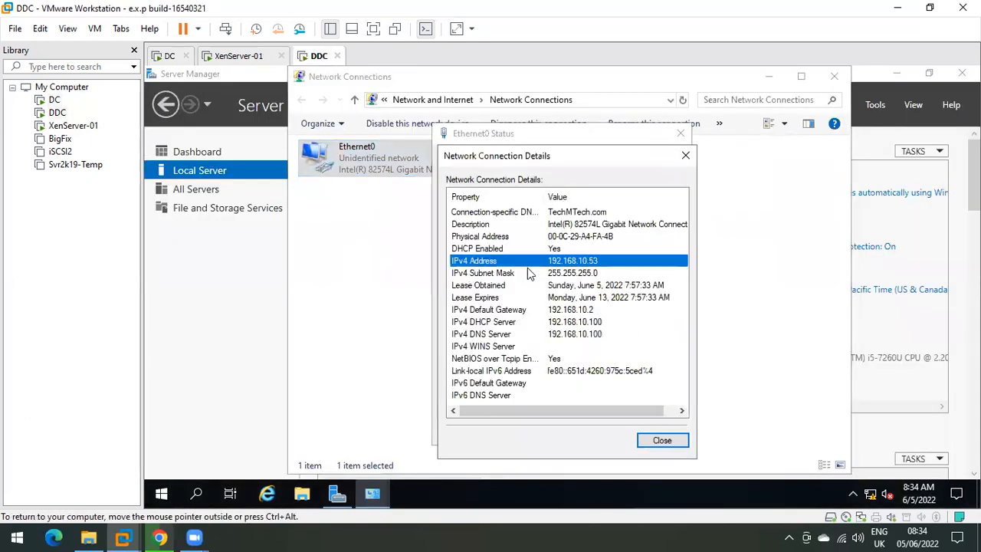
{"action": "left_click", "coordinate": [166, 56]}
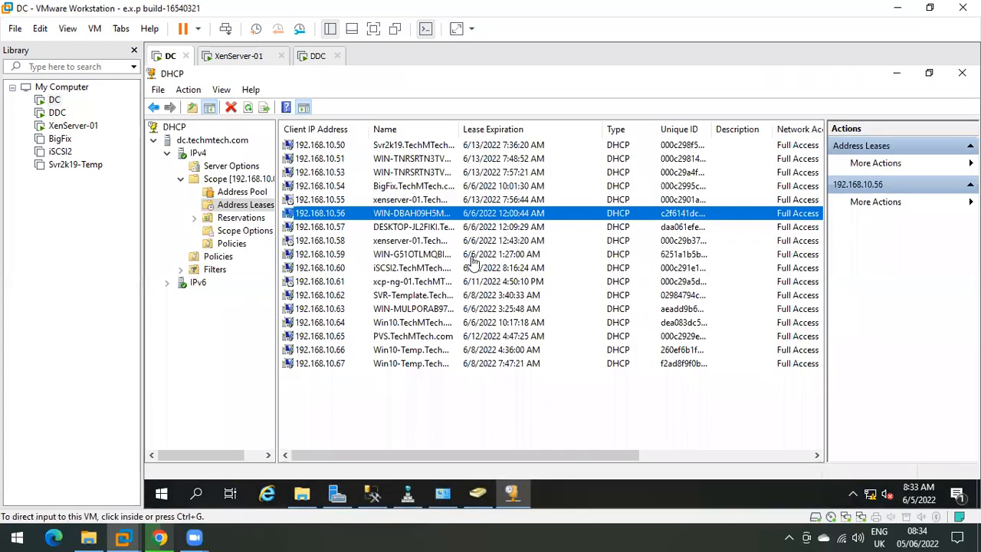
{"action": "left_click", "coordinate": [329, 173]}
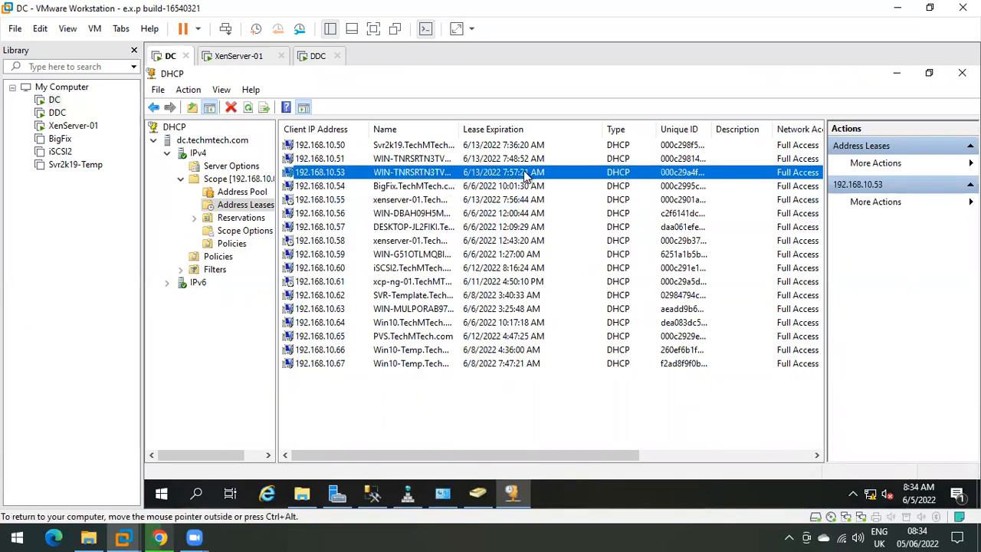
Step: Back on DDC, close the network connection Details and Ethernet0 Status windows
{"action": "left_click", "coordinate": [314, 57]}
{"action": "left_click", "coordinate": [662, 440]}
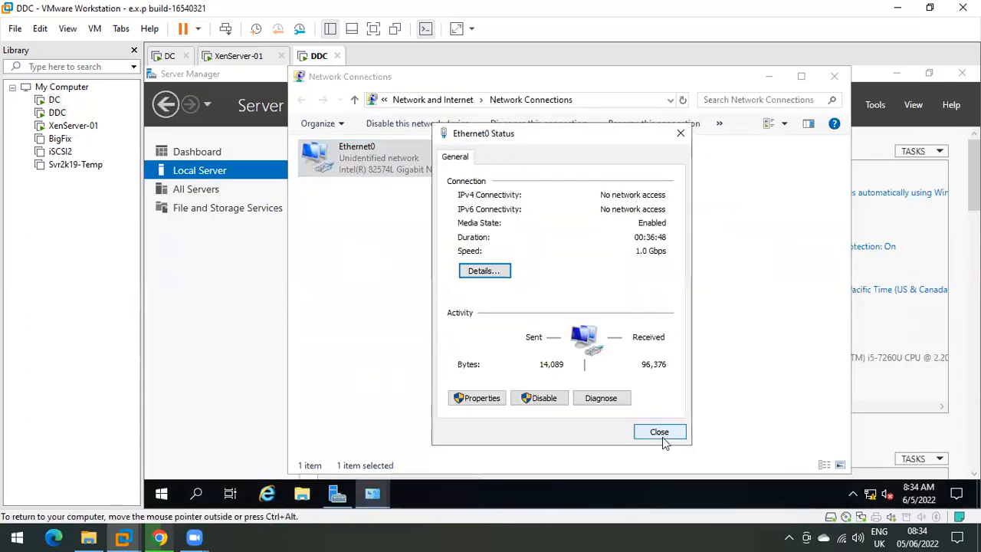
{"action": "left_click", "coordinate": [661, 431]}
Step: Close Network Connections and rename the computer to DDC in System Properties
{"action": "left_click", "coordinate": [834, 76]}
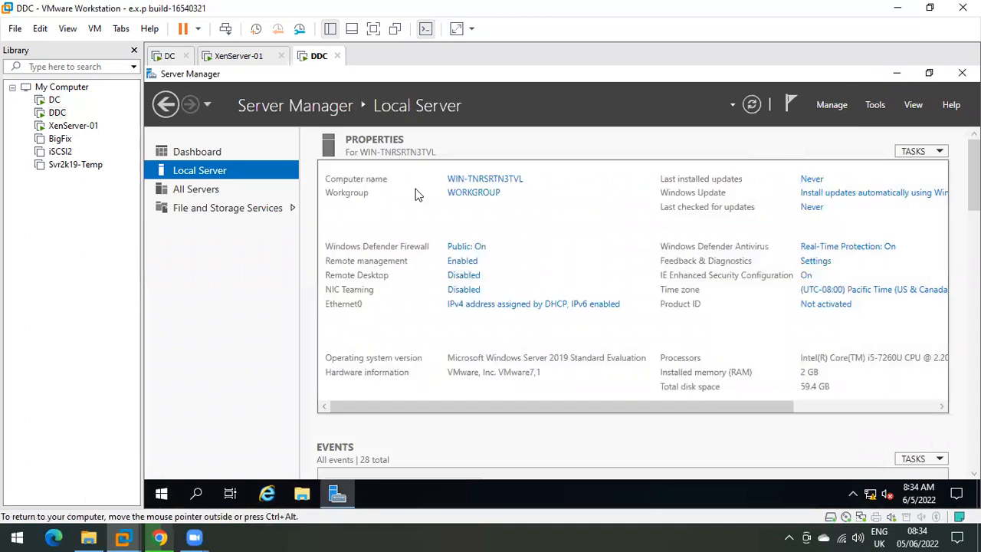
{"action": "left_click", "coordinate": [481, 180]}
{"action": "left_click", "coordinate": [429, 278]}
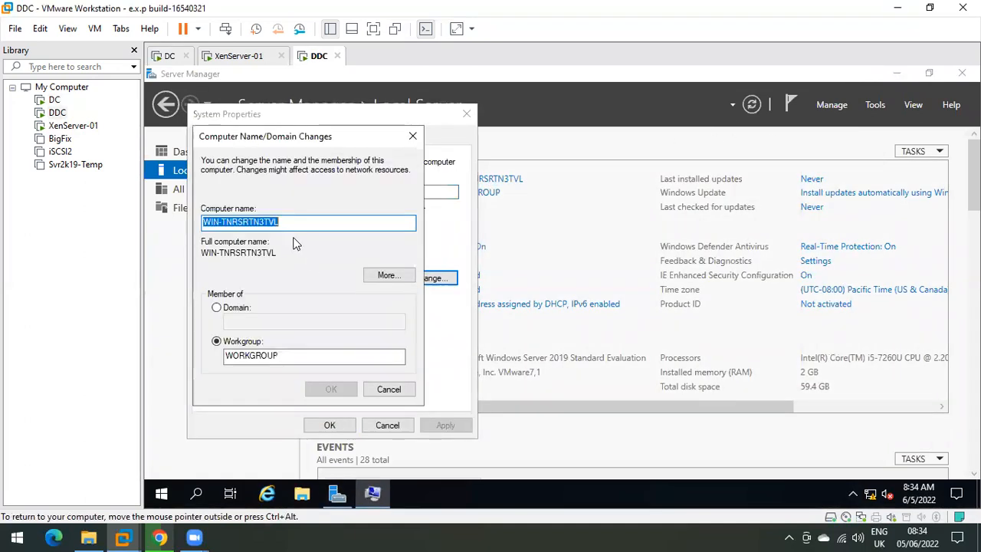
{"action": "type", "text": "DDC"}
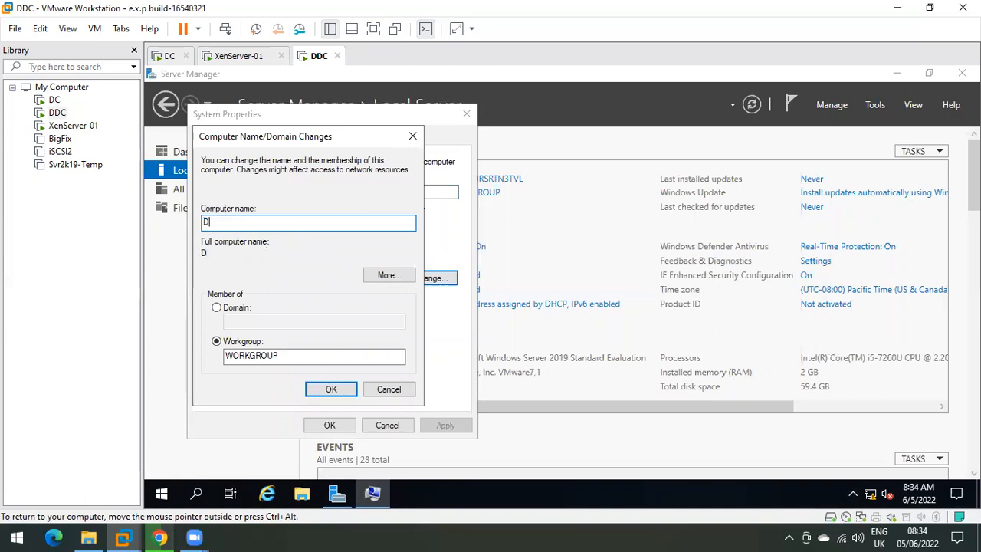
Step: Join the techmtech domain with administrator credentials, acknowledge the welcome and restart notices, and close
{"action": "left_click", "coordinate": [236, 307]}
{"action": "type", "text": "techntech"}
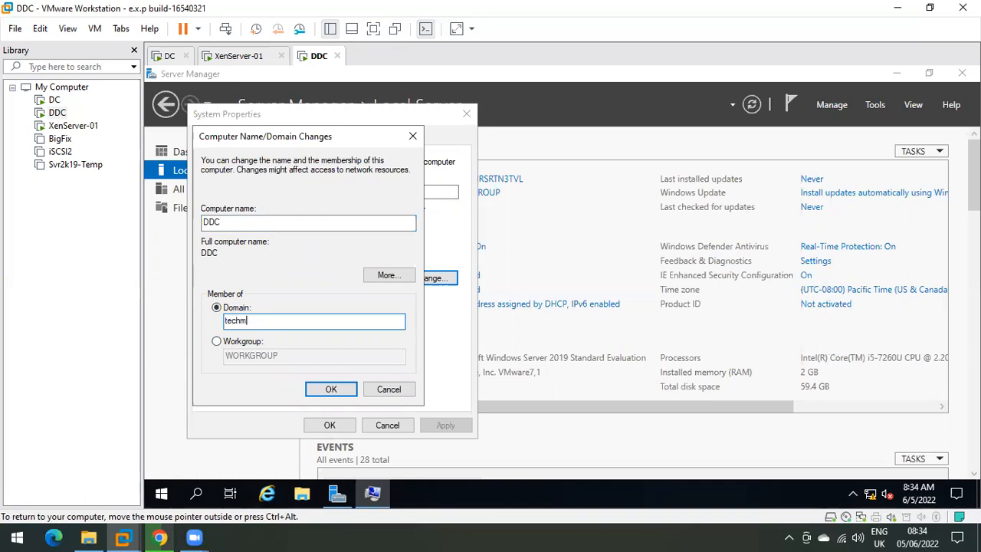
{"action": "left_click", "coordinate": [247, 321]}
{"action": "type", "text": "m"}
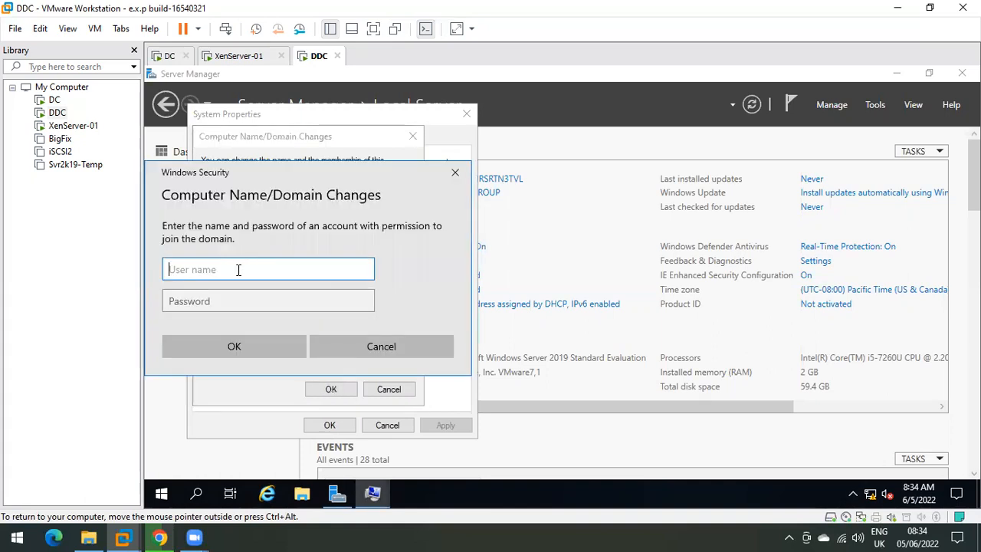
{"action": "type", "text": "ms185426"}
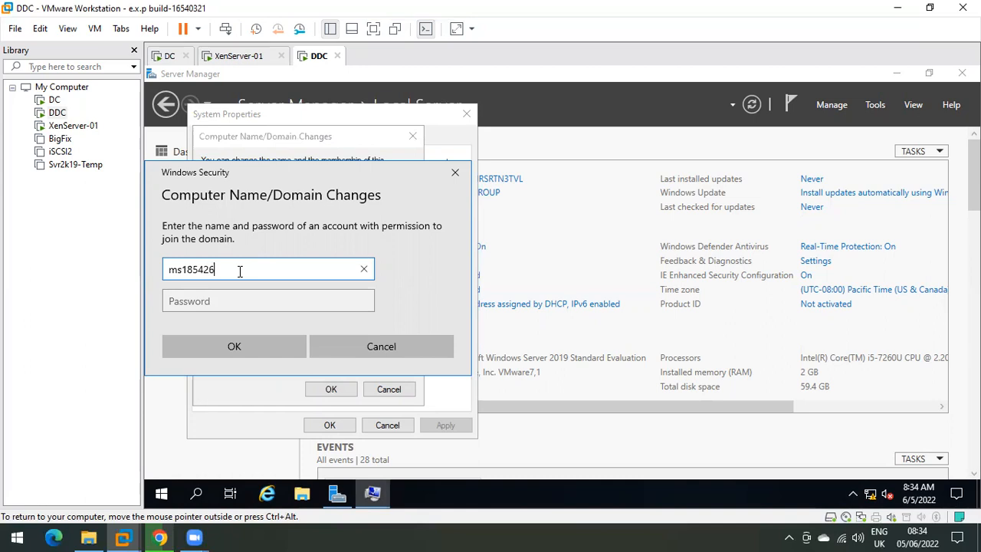
{"action": "key", "text": "Tab"}
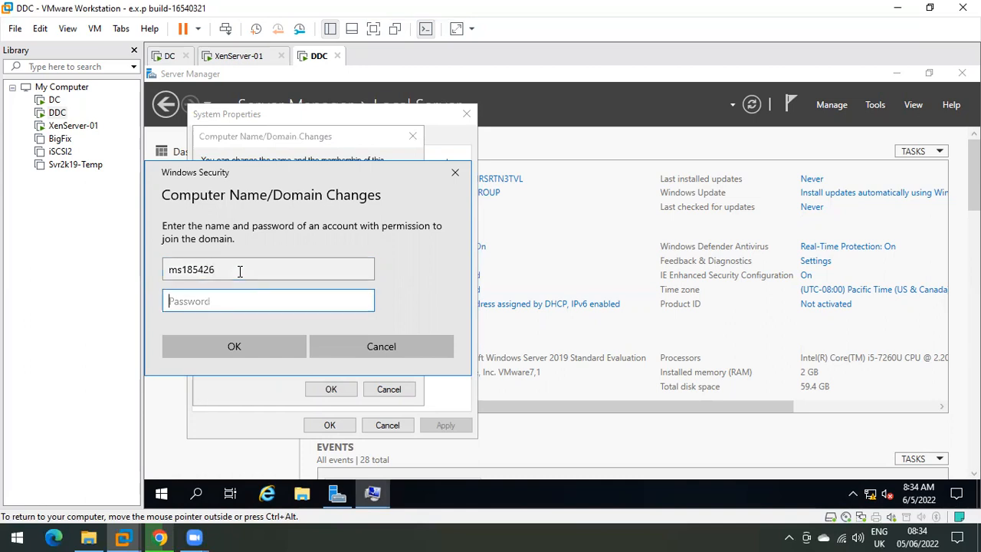
{"action": "type", "text": "Pas"}
{"action": "key", "text": "Return"}
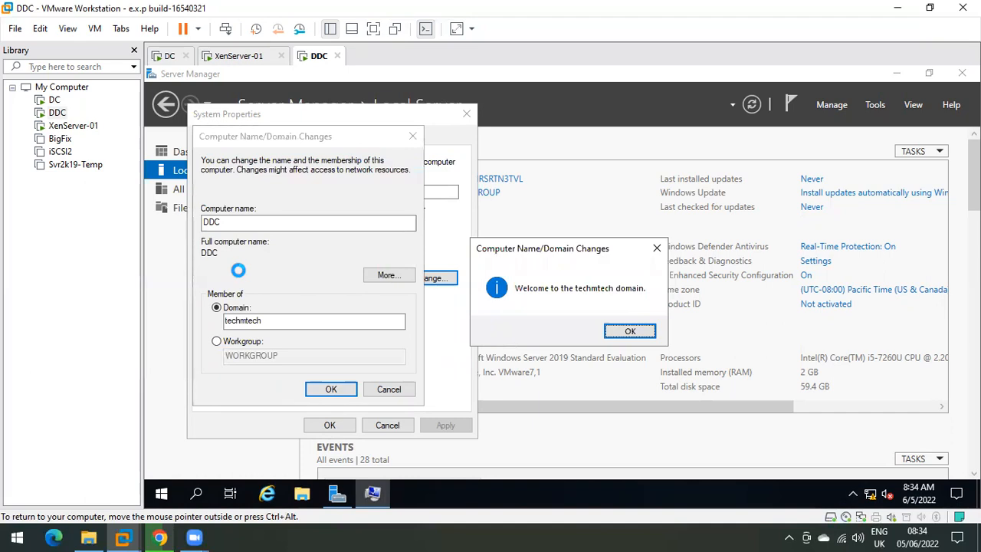
{"action": "key", "text": "Return"}
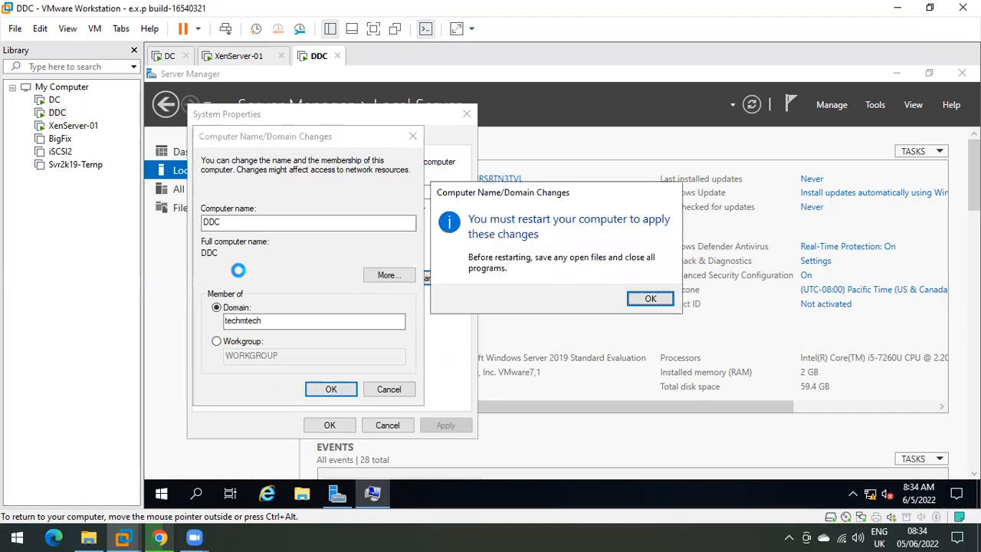
{"action": "left_click", "coordinate": [650, 299]}
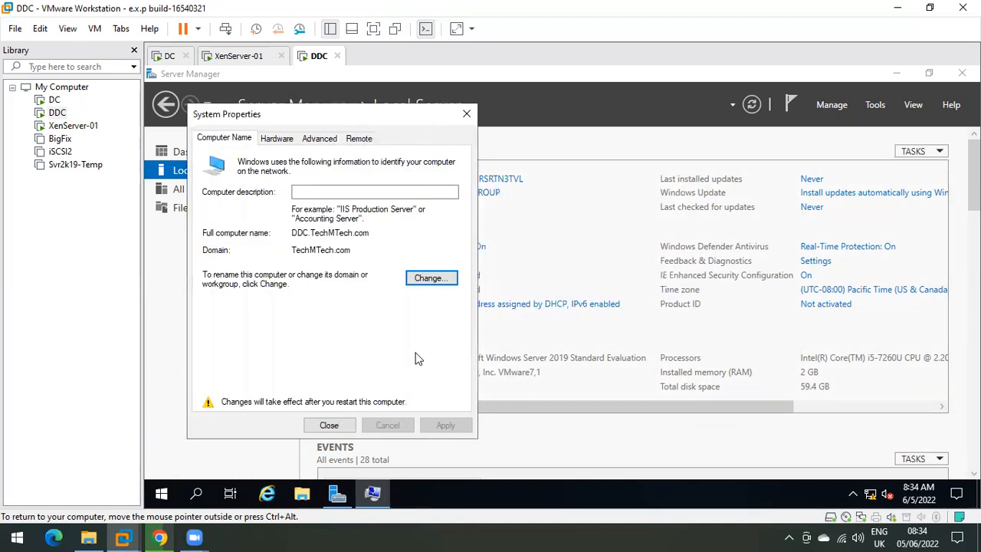
{"action": "left_click", "coordinate": [321, 423]}
Step: Restart DDC now and bring up its sign-in screen with Ctrl+Alt+Del
{"action": "left_click", "coordinate": [561, 296]}
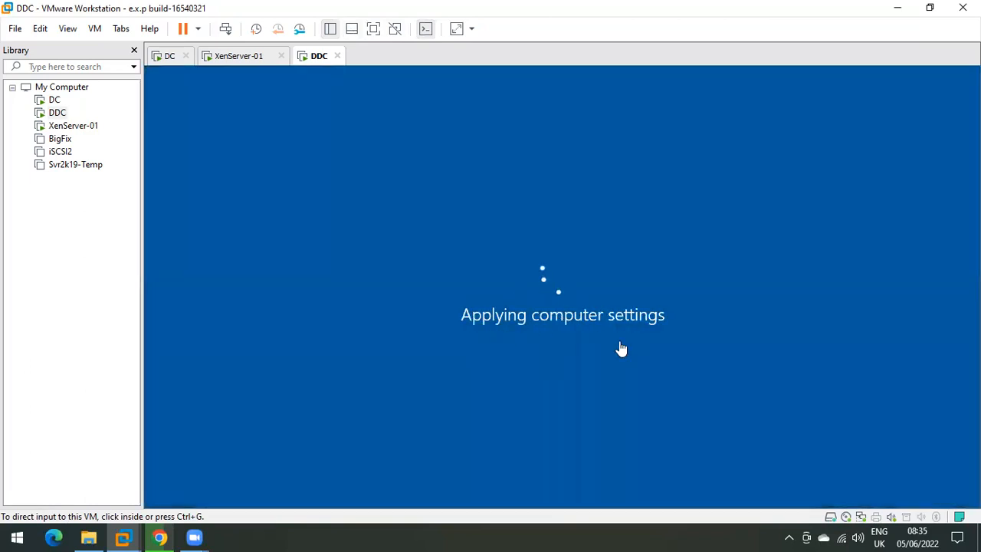
{"action": "left_click", "coordinate": [596, 357]}
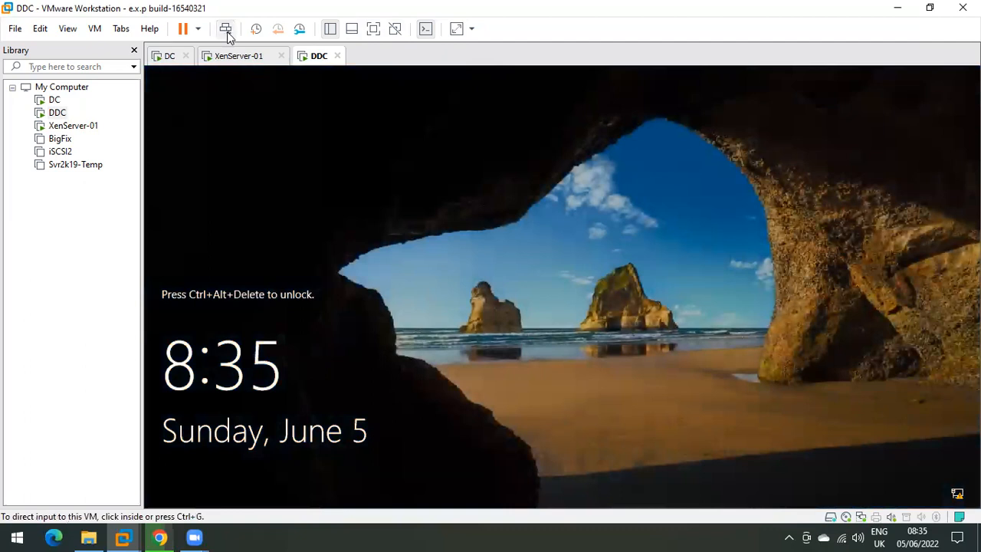
{"action": "left_click", "coordinate": [226, 30]}
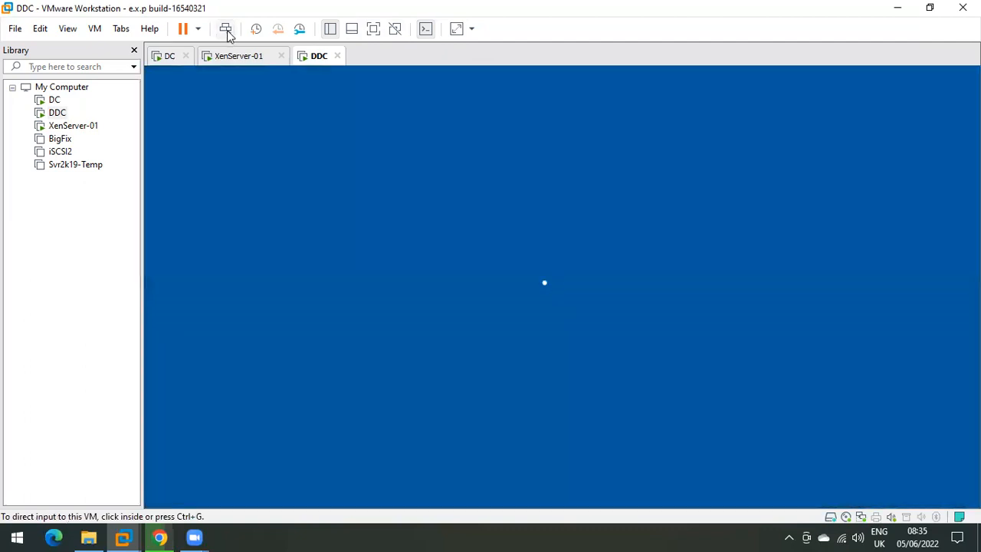
Step: Sign in to DDC as Other user with the domain user name and password
{"action": "left_click", "coordinate": [222, 469]}
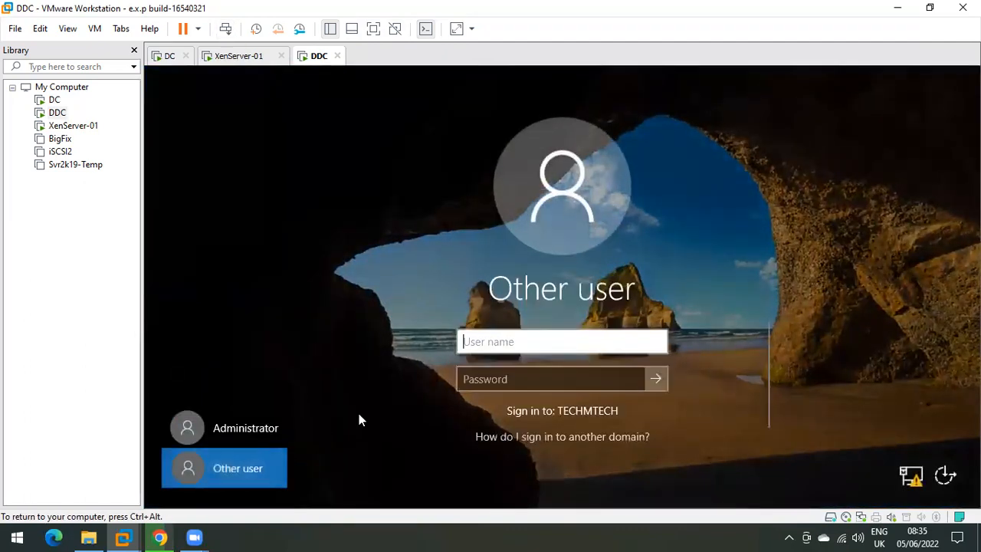
{"action": "type", "text": "ms185"}
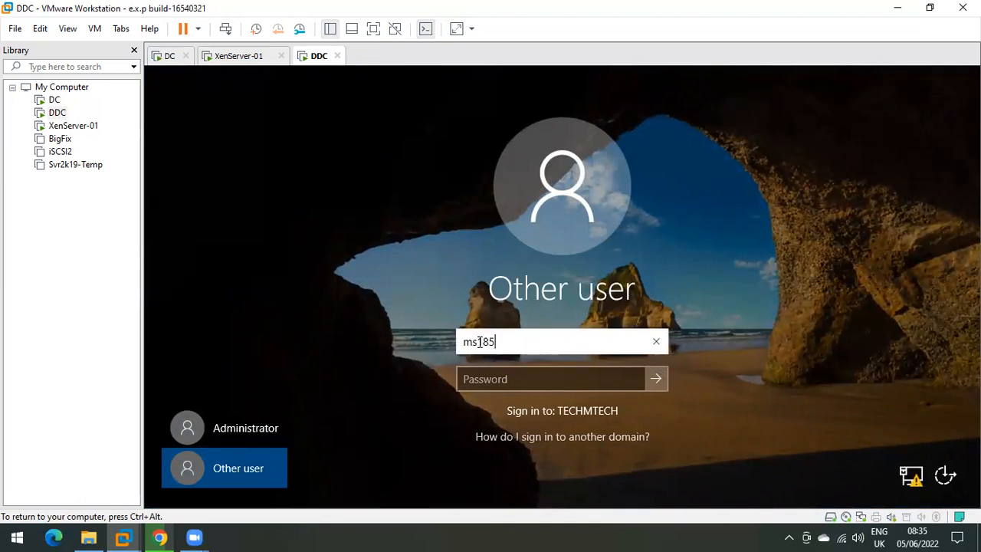
{"action": "type", "text": "426"}
{"action": "key", "text": "Tab"}
{"action": "type", "text": "p•••"}
{"action": "key", "text": "Return"}
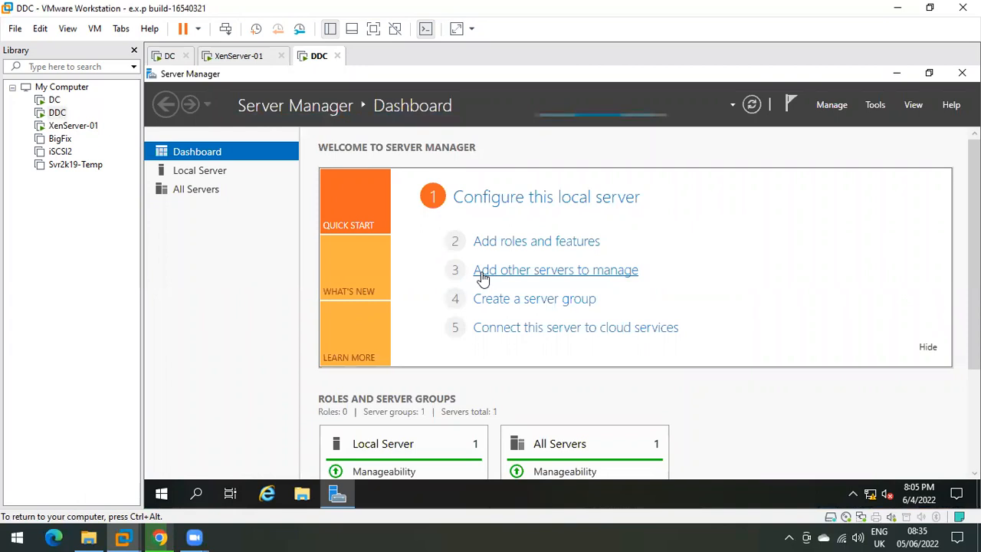
Step: Inspect DDC's memory in its virtual machine settings, then cancel without changes
{"action": "left_click", "coordinate": [895, 74]}
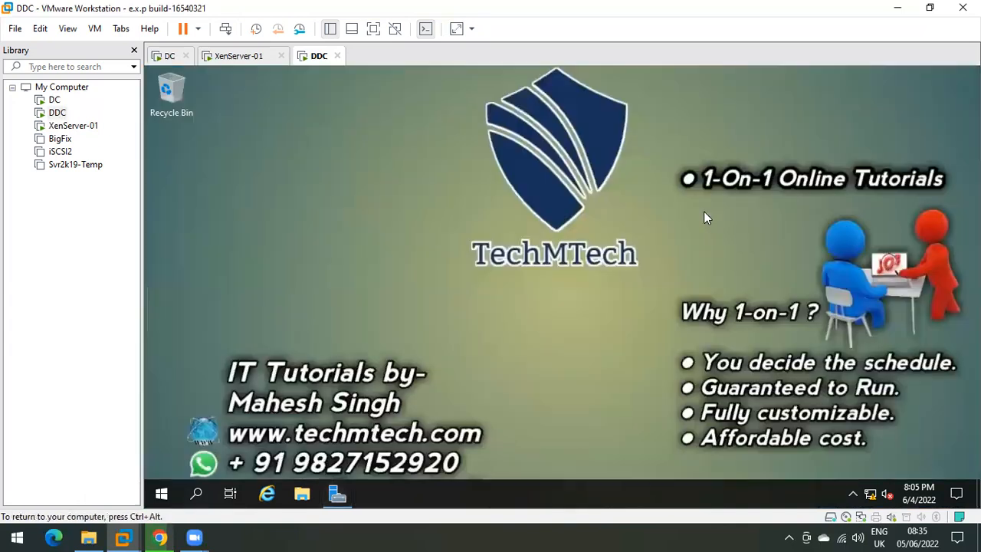
{"action": "right_click", "coordinate": [311, 59]}
{"action": "left_click", "coordinate": [353, 252]}
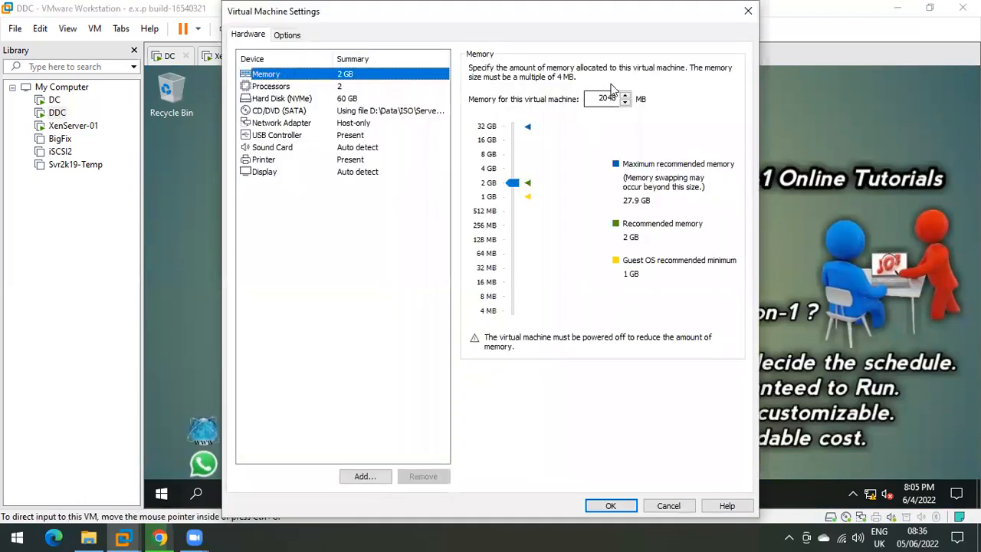
{"action": "double_click", "coordinate": [611, 98]}
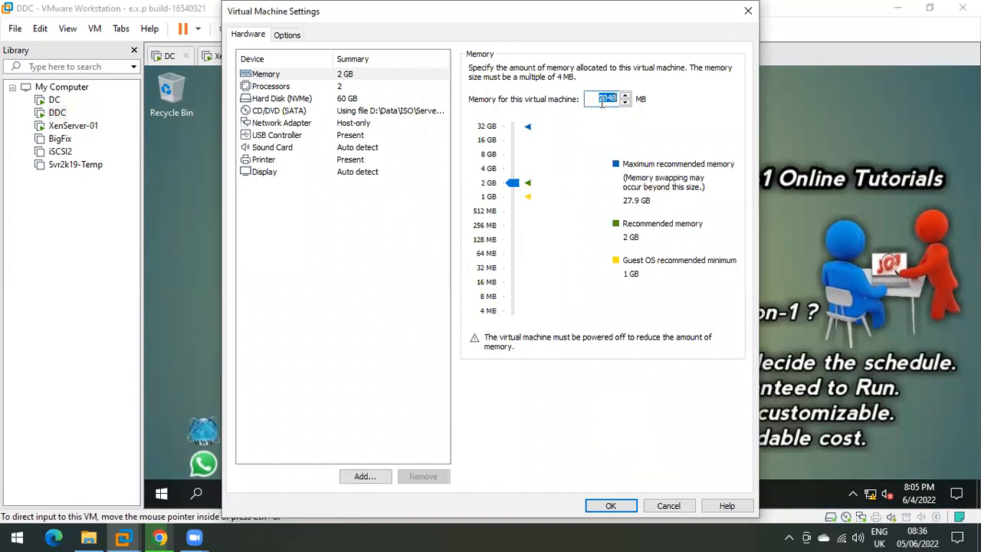
{"action": "left_click", "coordinate": [669, 505]}
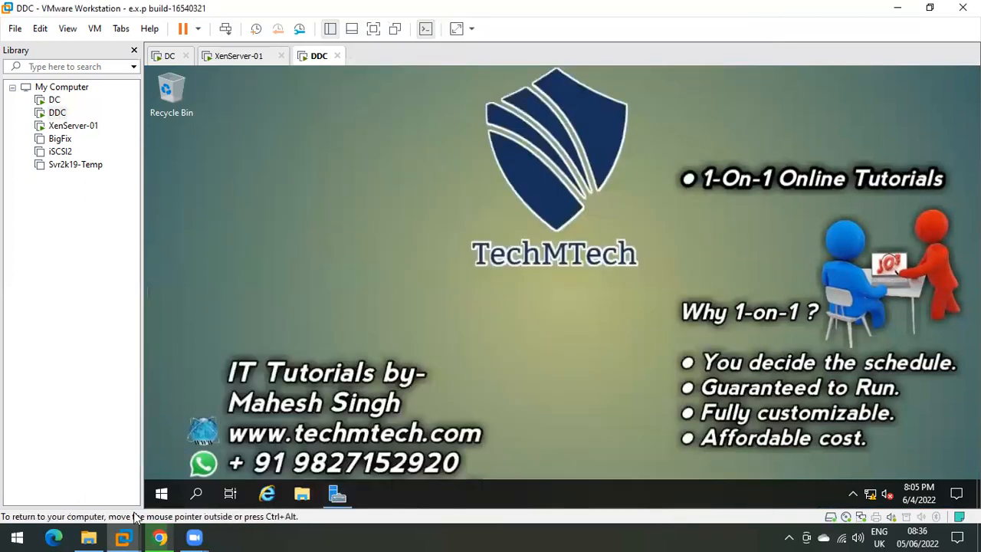
Step: Shut down the DDC guest Windows from Start > Power, confirming the default reason
{"action": "left_click", "coordinate": [159, 497]}
{"action": "left_click", "coordinate": [162, 462]}
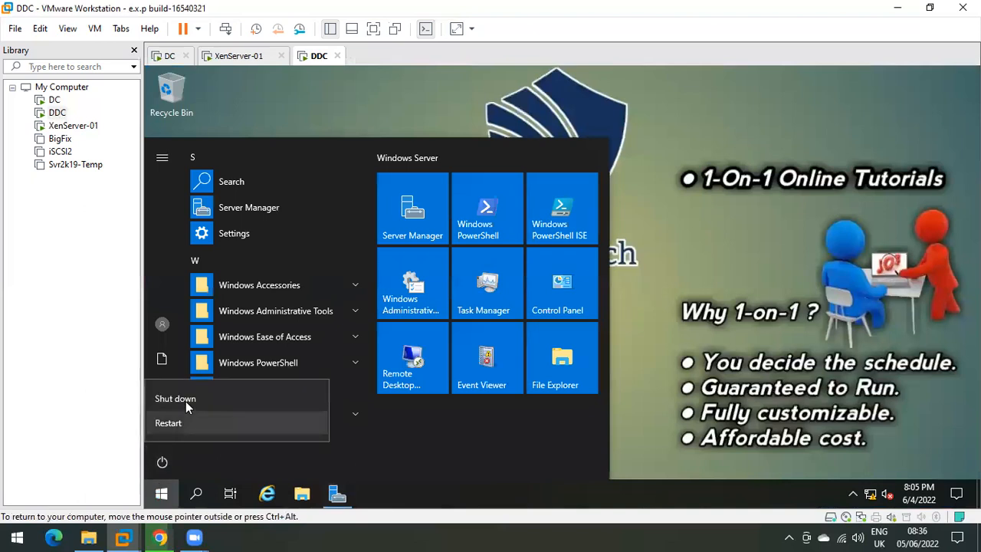
{"action": "left_click", "coordinate": [186, 405]}
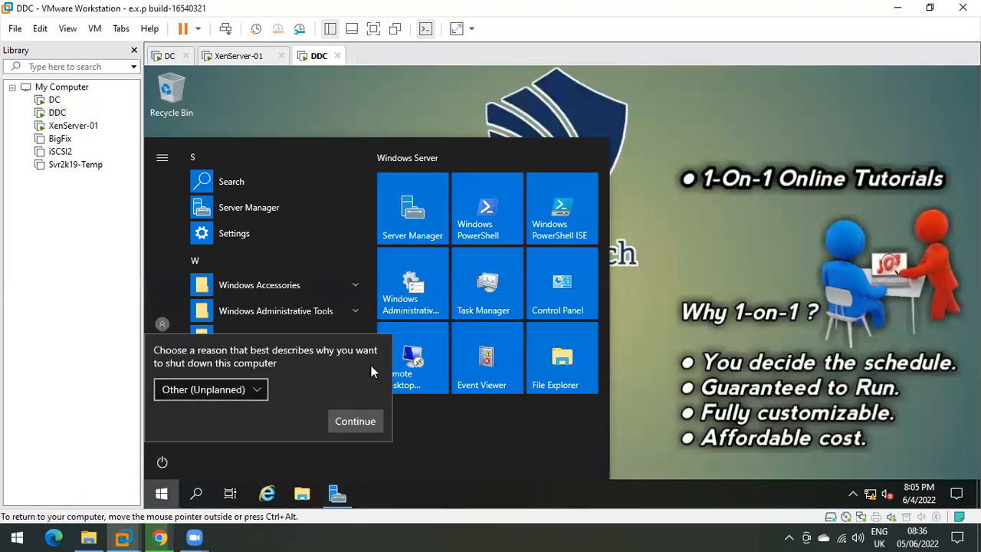
{"action": "left_click", "coordinate": [355, 422]}
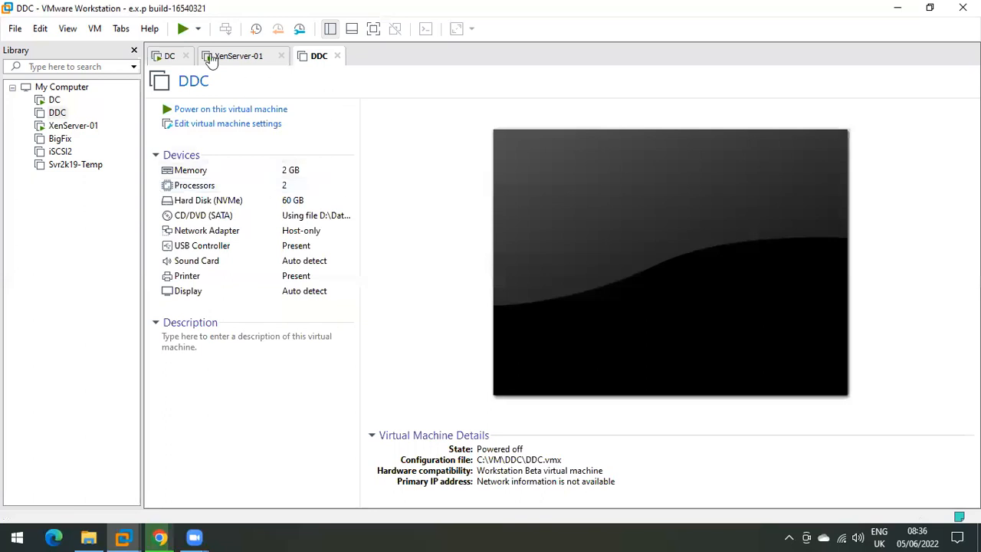
Step: Change DDC's memory from 2048 MB to 6 GB in its virtual machine settings and save
{"action": "left_click", "coordinate": [191, 127]}
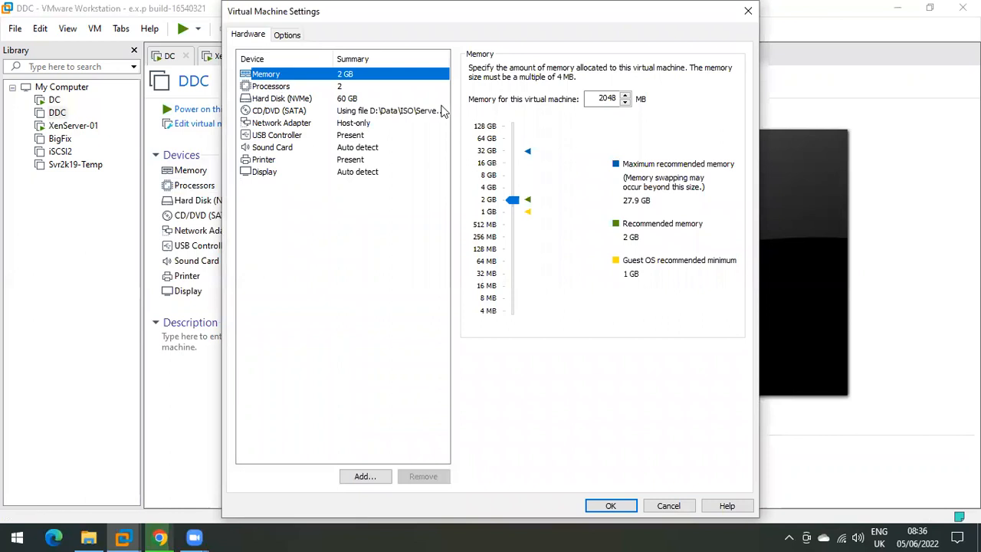
{"action": "left_click", "coordinate": [608, 99]}
{"action": "double_click", "coordinate": [607, 99]}
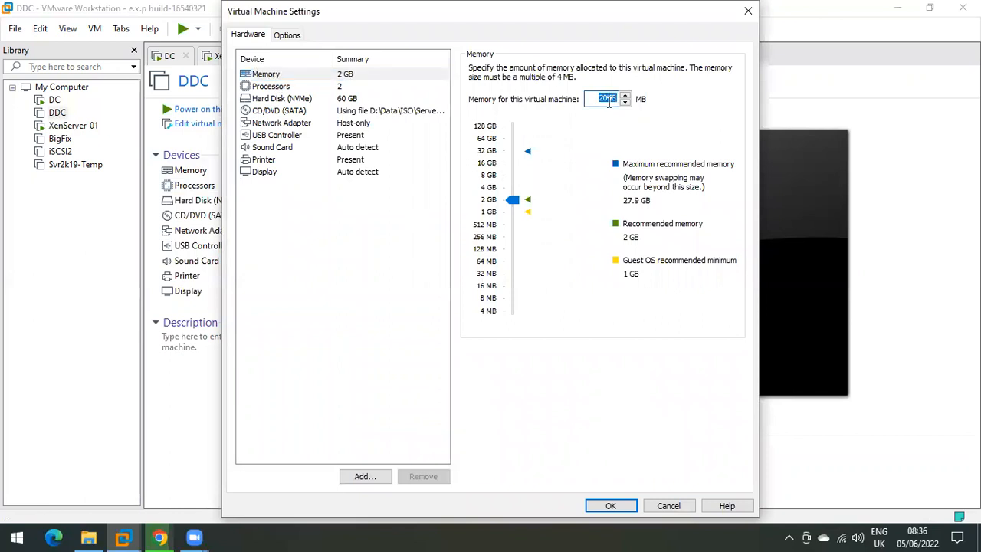
{"action": "type", "text": "6144"}
{"action": "left_click", "coordinate": [397, 256]}
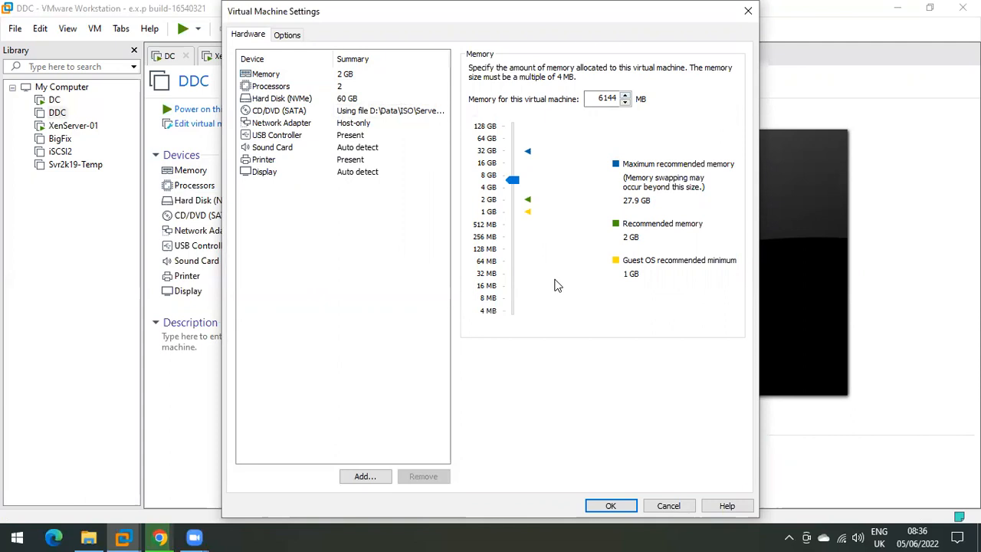
{"action": "left_click", "coordinate": [611, 506]}
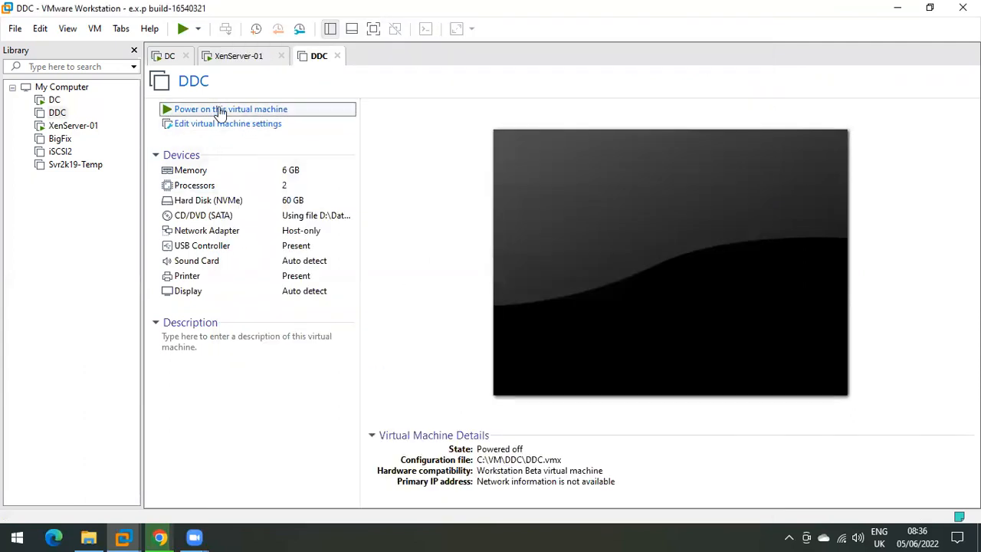
Step: Power on the DDC VM and open the host's Task Manager from the taskbar
{"action": "left_click", "coordinate": [220, 109]}
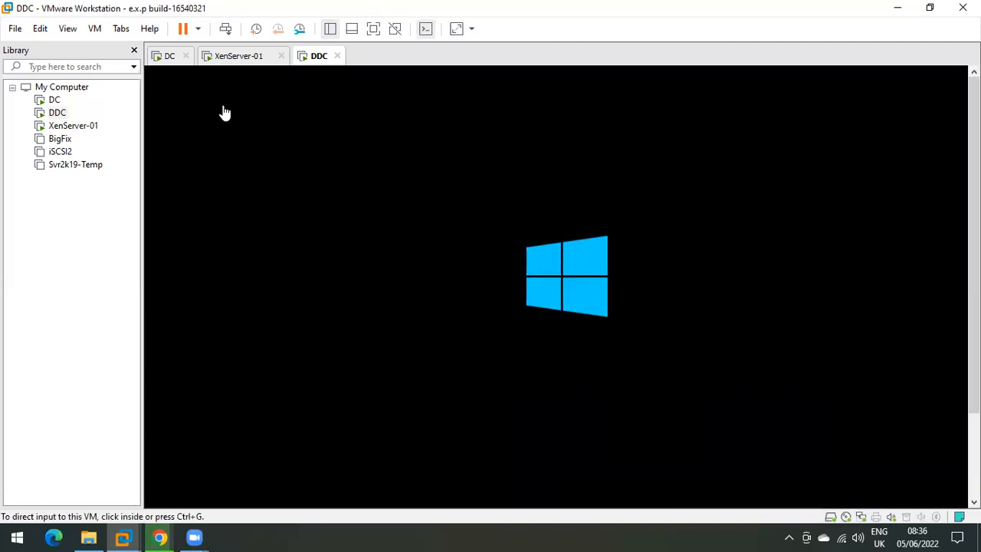
{"action": "right_click", "coordinate": [341, 535]}
{"action": "left_click", "coordinate": [377, 471]}
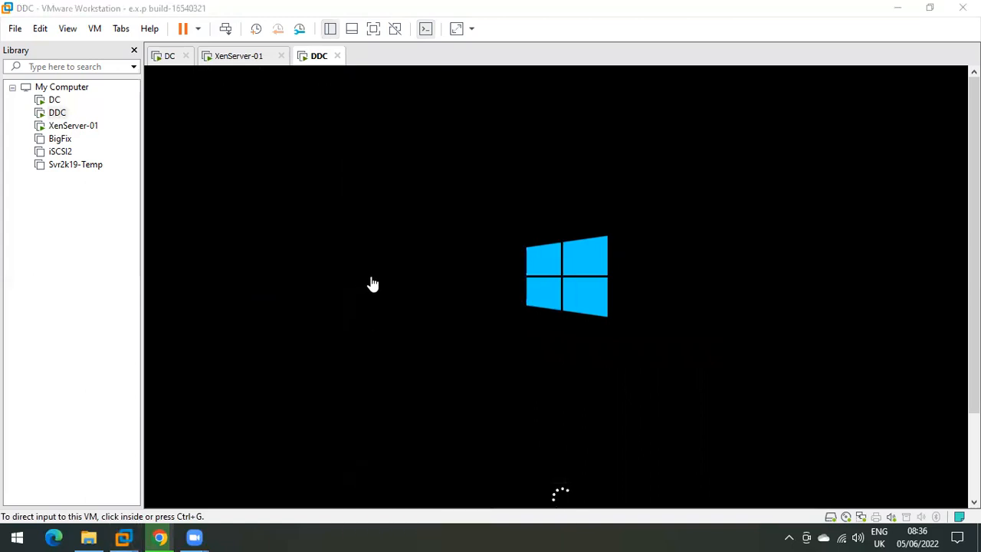
Step: Review the host's Memory, CPU, Disk 0 (C:) and Disk 1 (D:) performance graphs in Task Manager
{"action": "left_click_drag", "start_coordinate": [490, 104], "coordinate": [325, 47]}
{"action": "left_click", "coordinate": [290, 79]}
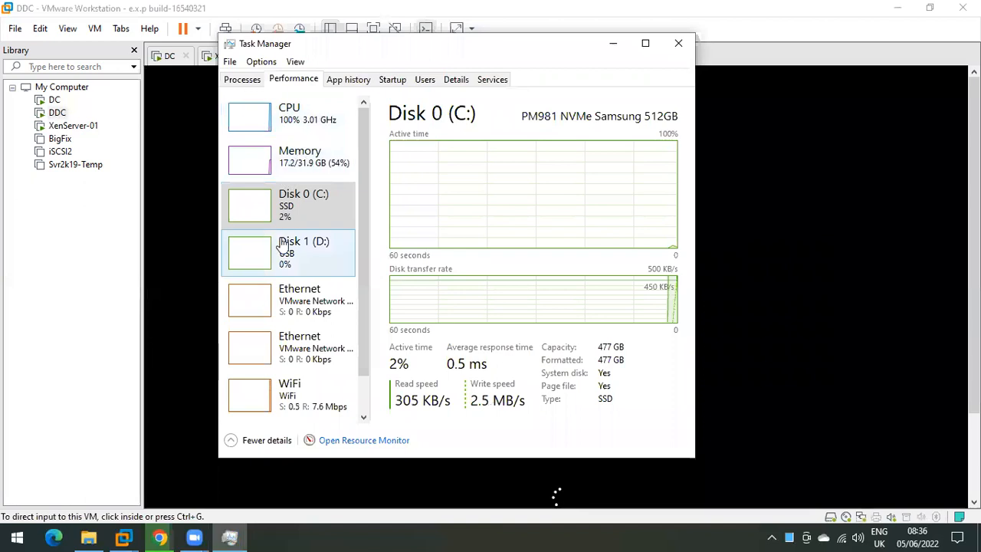
{"action": "left_click", "coordinate": [297, 160]}
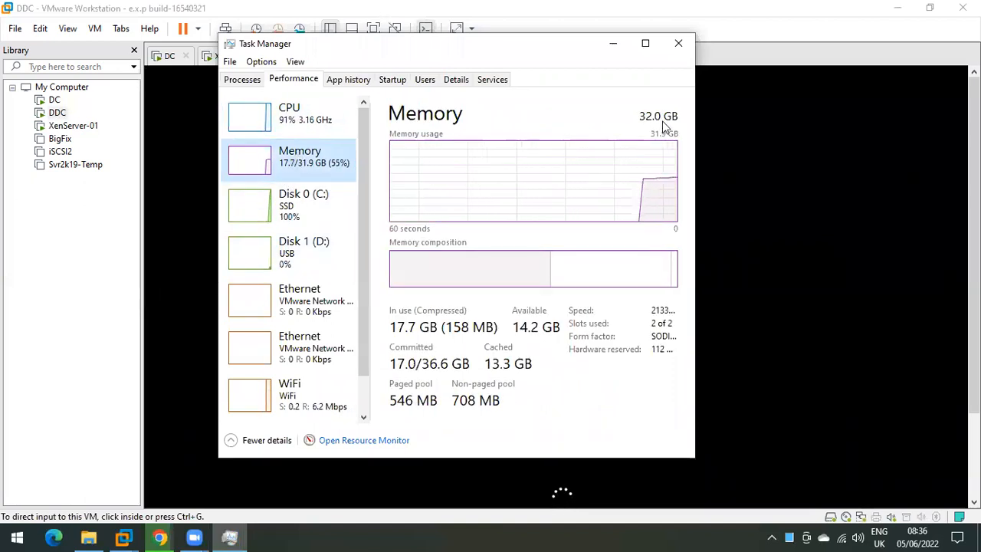
{"action": "left_click", "coordinate": [291, 114]}
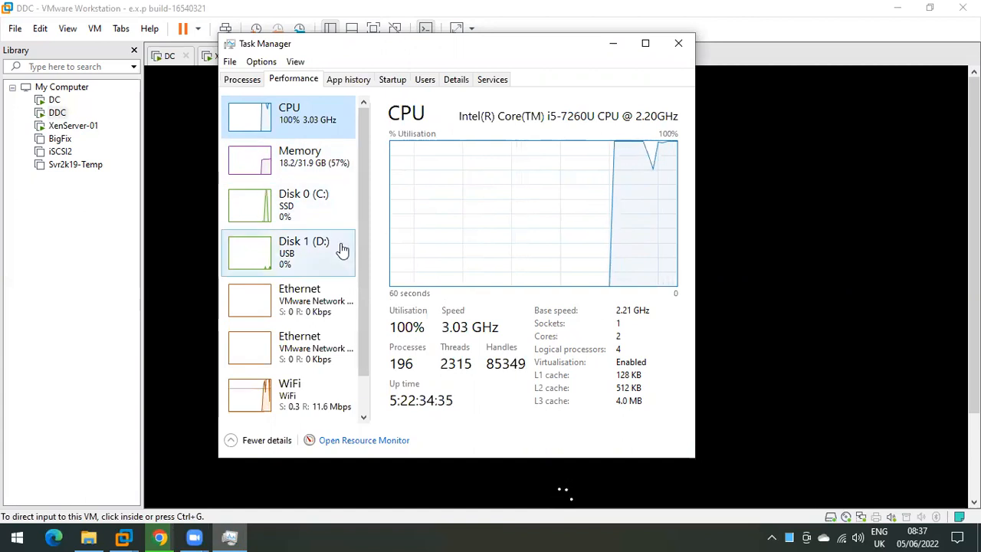
{"action": "left_click", "coordinate": [289, 199]}
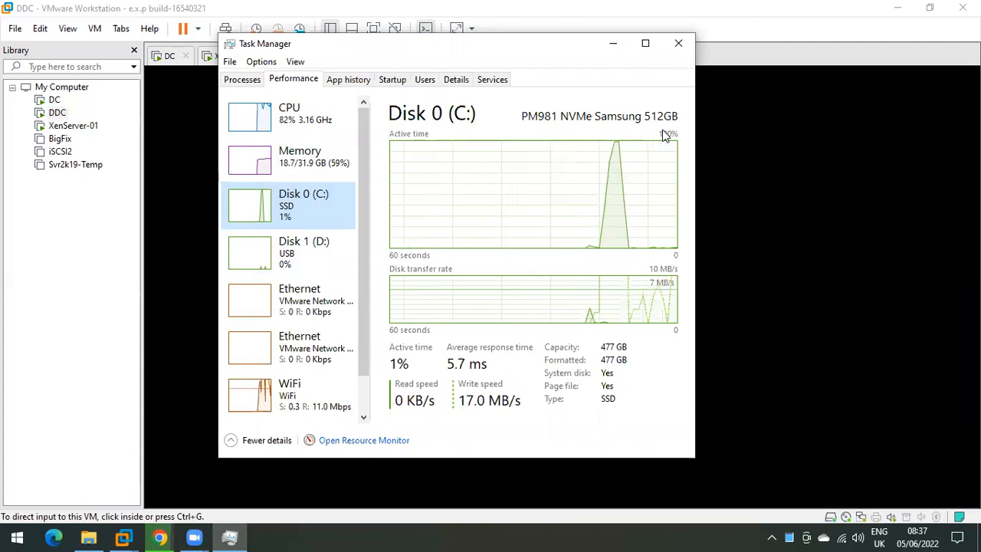
{"action": "left_click", "coordinate": [285, 247]}
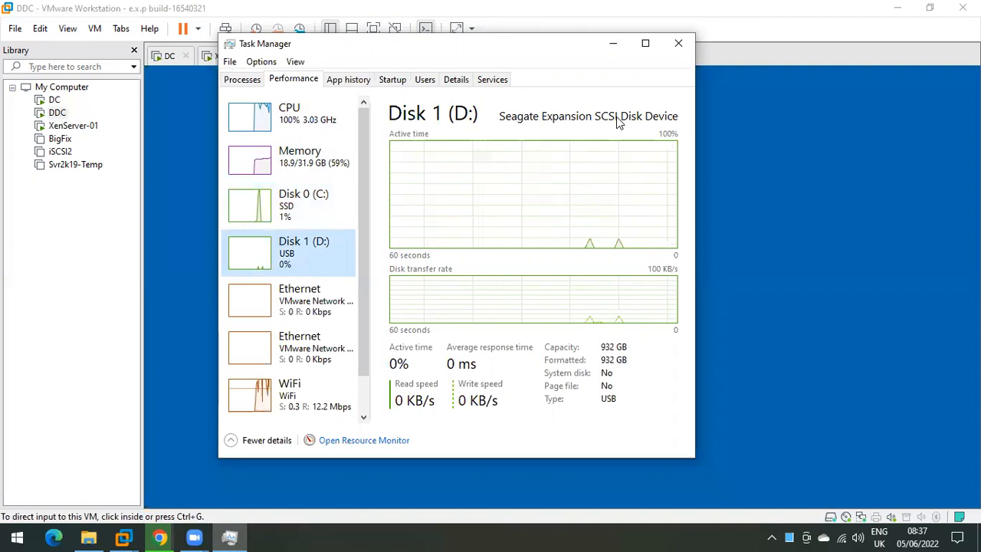
{"action": "left_click", "coordinate": [611, 351]}
{"action": "double_click", "coordinate": [612, 351]}
{"action": "double_click", "coordinate": [491, 209]}
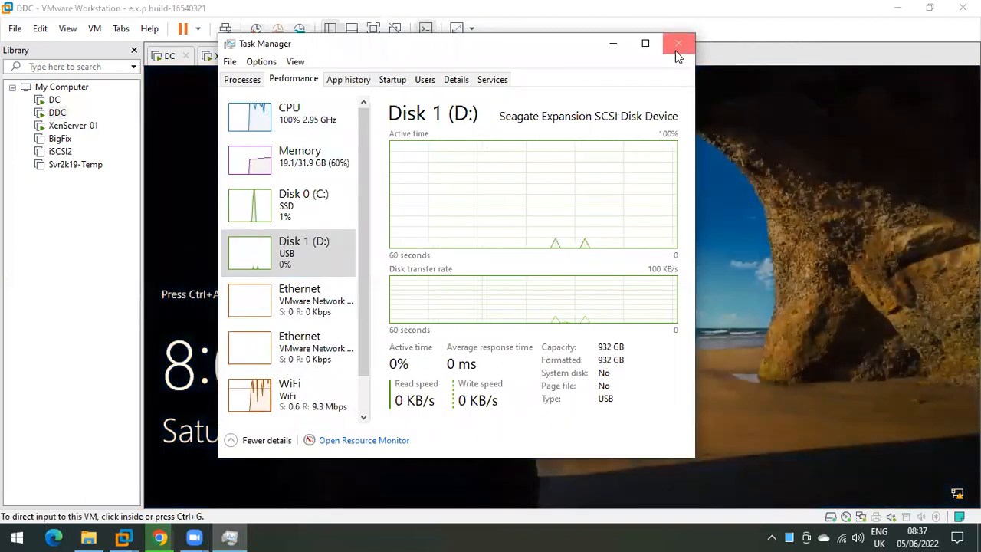
Step: Close Task Manager, send Ctrl+Alt+Del and sign in to DDC with the account password, then view downloads
{"action": "left_click", "coordinate": [678, 44]}
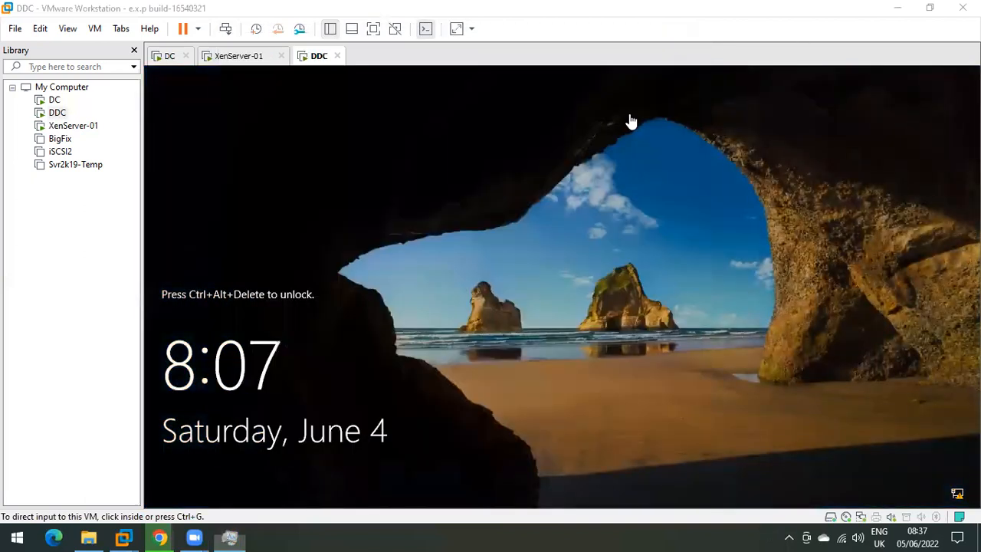
{"action": "left_click", "coordinate": [225, 32]}
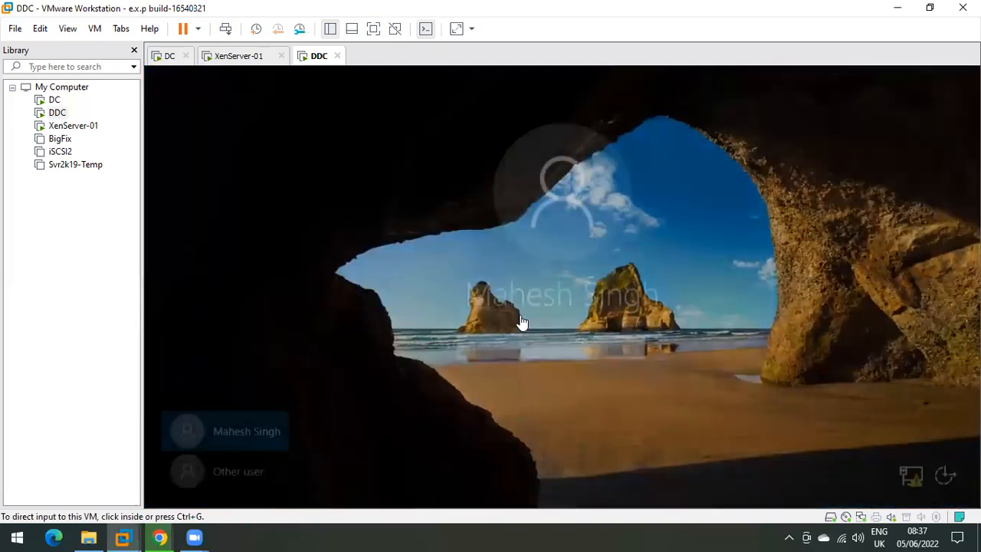
{"action": "left_click", "coordinate": [504, 345]}
{"action": "type", "text": "*********"}
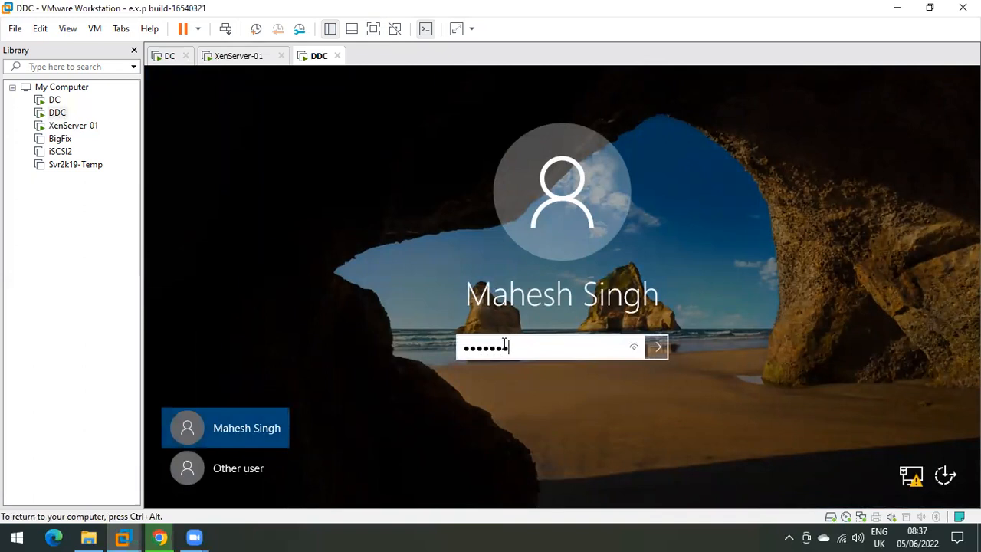
{"action": "key", "text": "Return"}
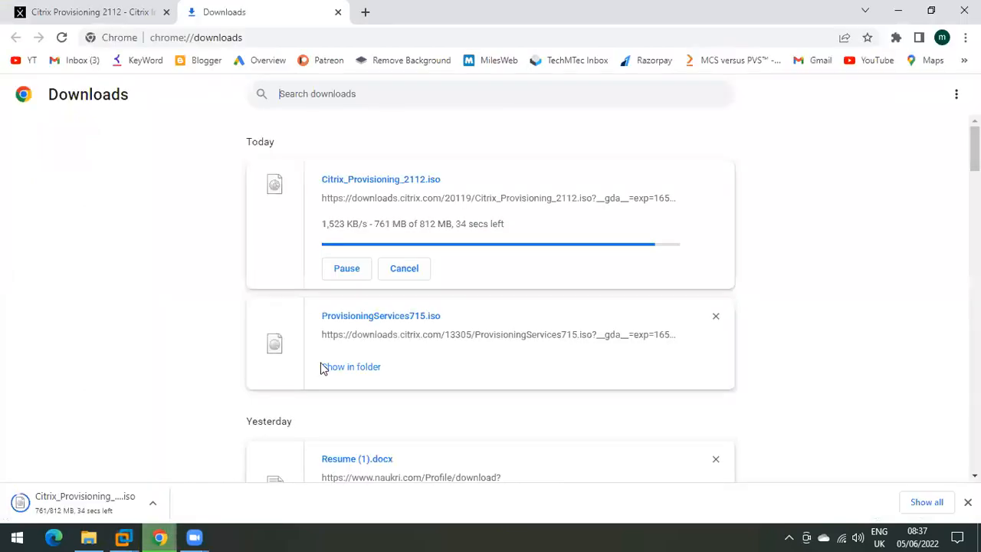
{"action": "left_click", "coordinate": [160, 537]}
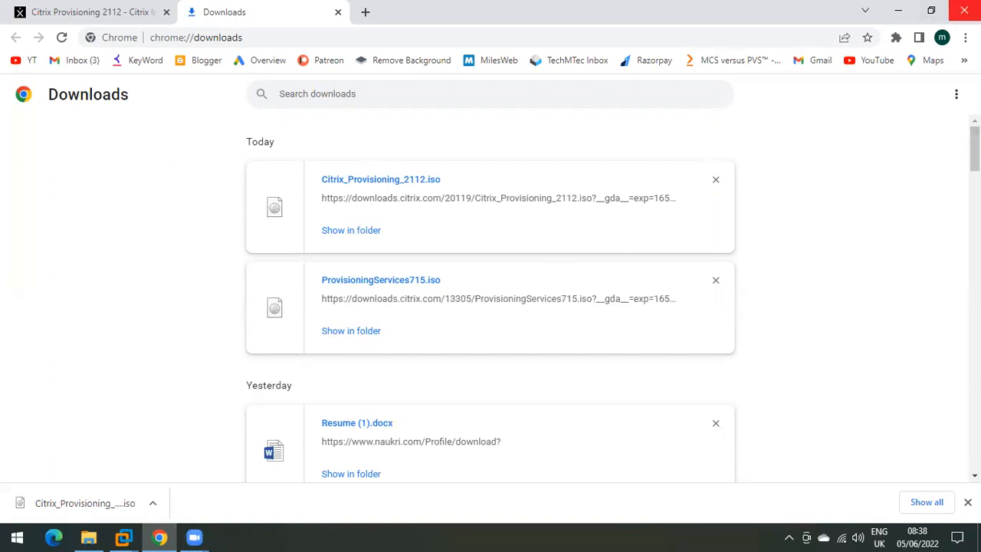
Step: Bring Server Manager back up on DDC and show the Local Server properties
{"action": "left_click", "coordinate": [964, 11]}
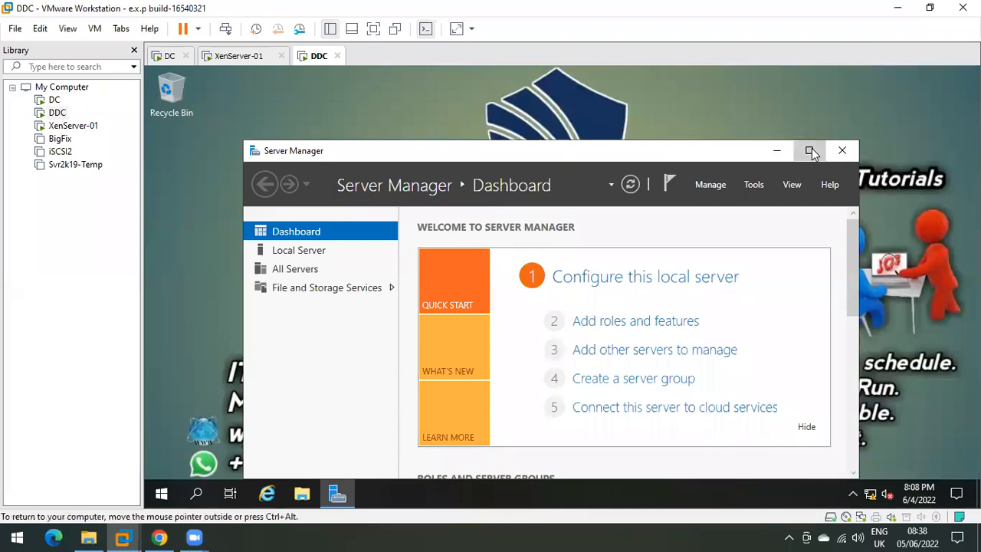
{"action": "left_click", "coordinate": [811, 151]}
{"action": "left_click", "coordinate": [890, 72]}
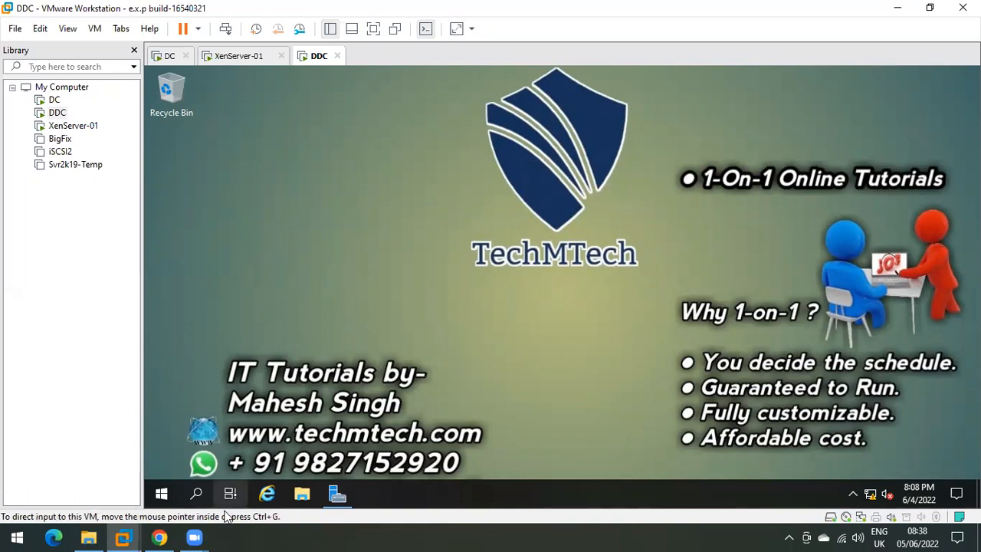
{"action": "left_click", "coordinate": [338, 494]}
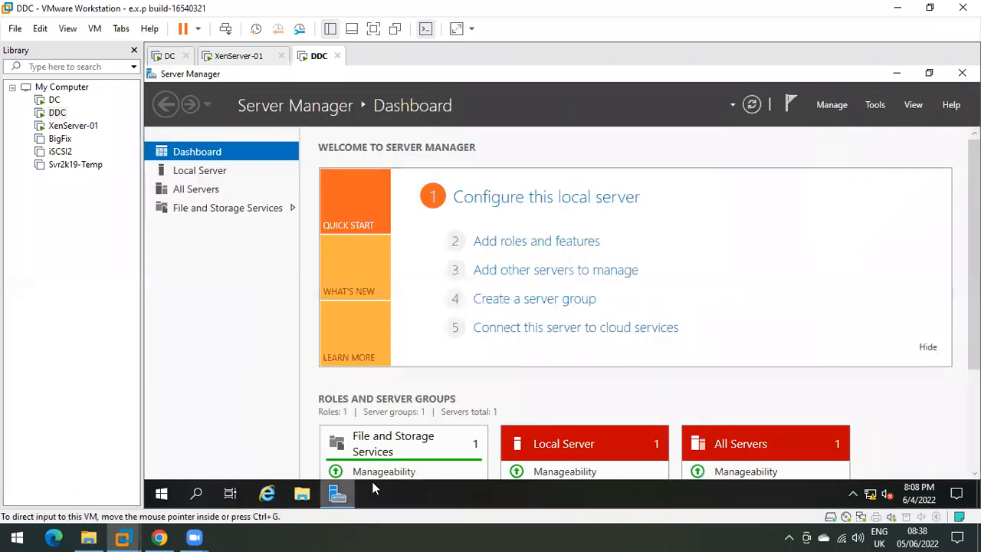
{"action": "left_click", "coordinate": [215, 171]}
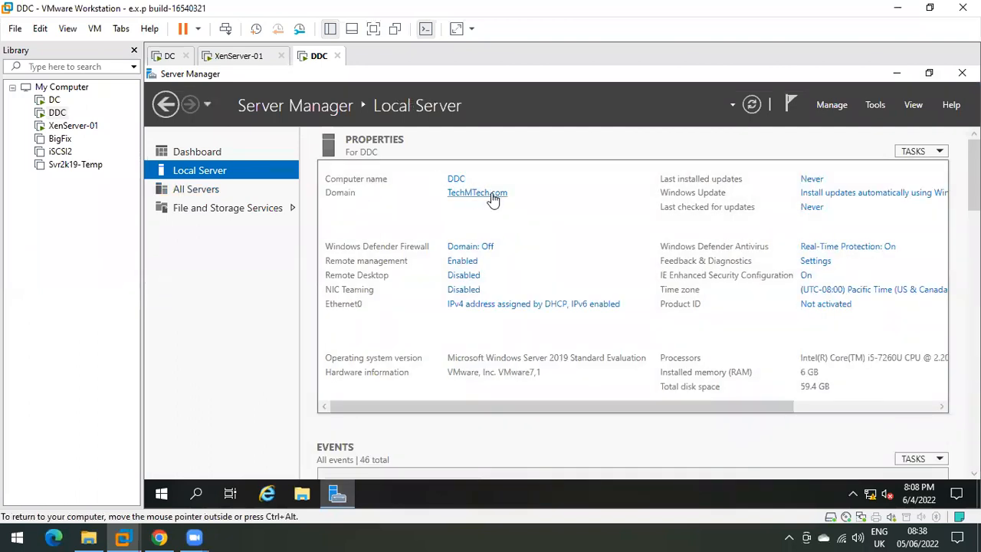
Step: Check Ethernet0's connection details (DHCP enabled, IPv4 192.168.10.53, subnet mask), then close the dialogs
{"action": "left_click", "coordinate": [530, 305]}
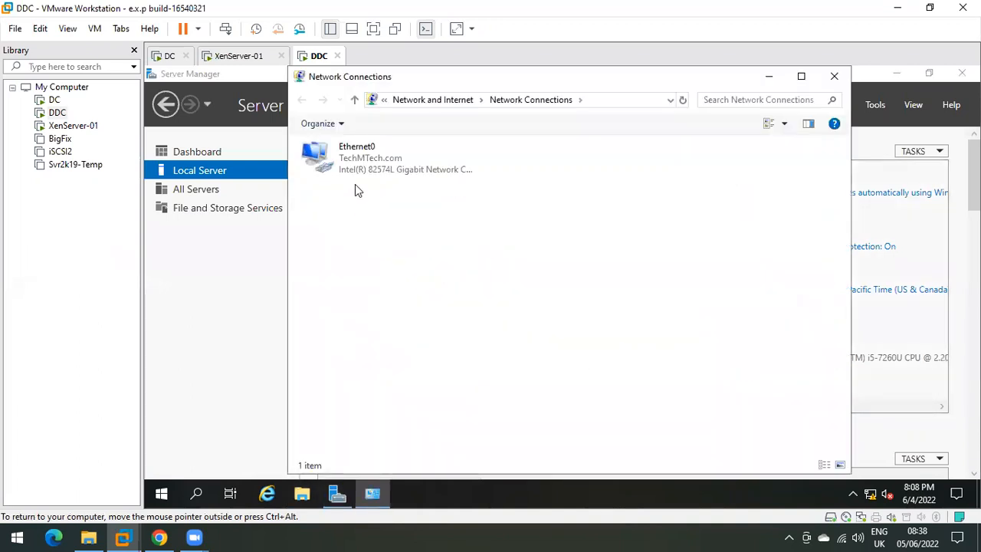
{"action": "double_click", "coordinate": [355, 184]}
{"action": "left_click", "coordinate": [485, 272]}
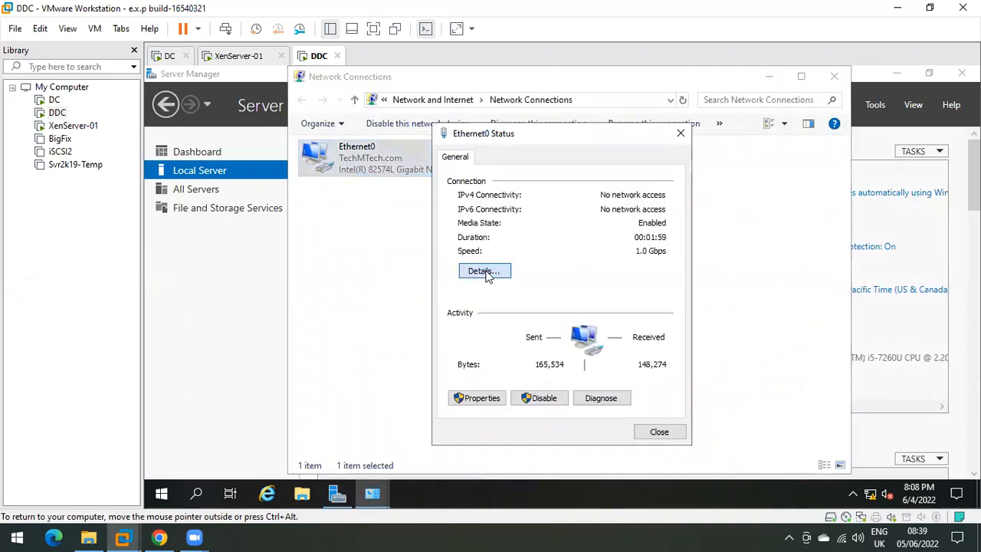
{"action": "left_click", "coordinate": [595, 263]}
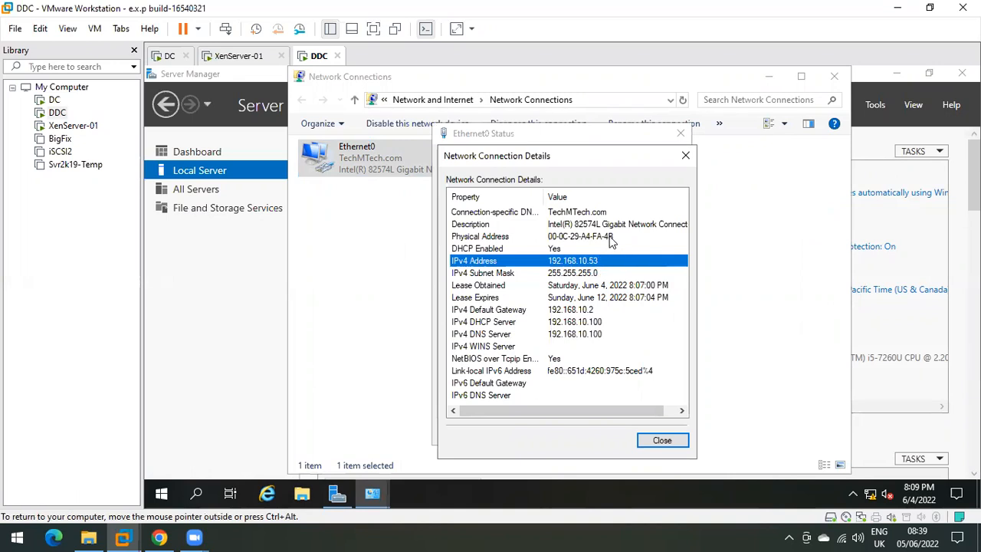
{"action": "left_click", "coordinate": [571, 251]}
{"action": "left_click", "coordinate": [559, 264]}
{"action": "left_click", "coordinate": [561, 273]}
{"action": "left_click", "coordinate": [546, 253]}
{"action": "left_click", "coordinate": [545, 260]}
{"action": "left_click", "coordinate": [662, 441]}
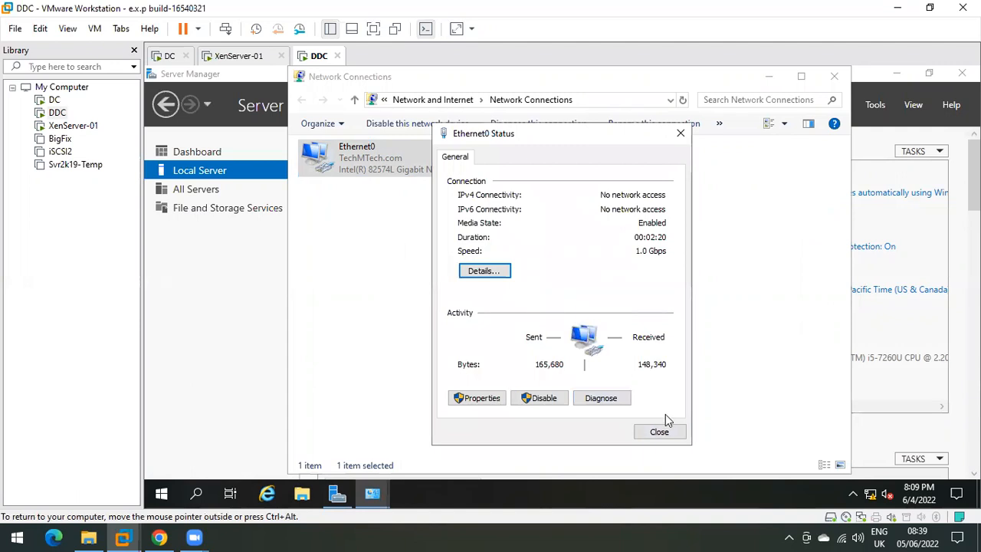
{"action": "left_click", "coordinate": [658, 432]}
{"action": "left_click", "coordinate": [767, 79]}
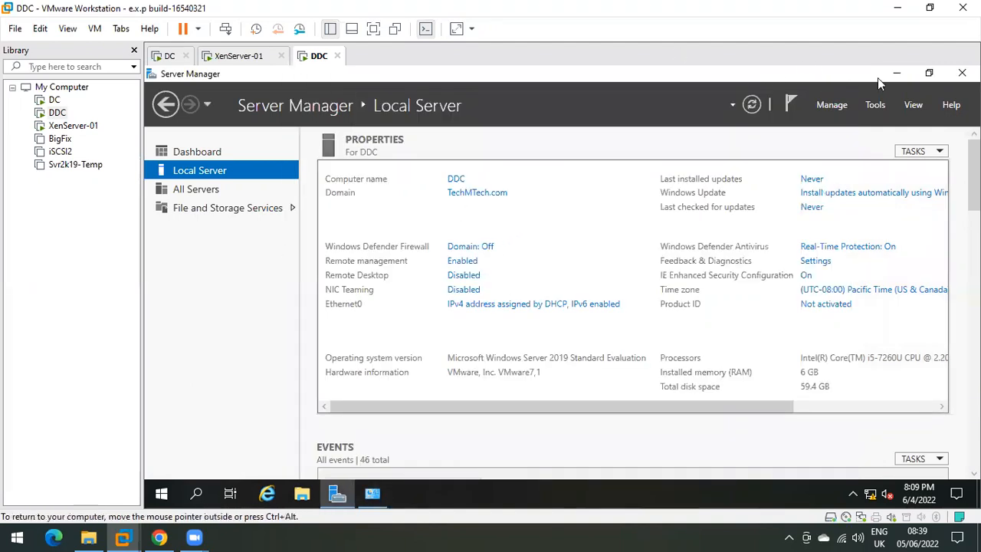
Step: Point DDC's CD/DVD (SATA) drive to the Citrix_Virtual_Apps_and_Desktops_7_2106 ISO in the VM settings
{"action": "left_click", "coordinate": [897, 73]}
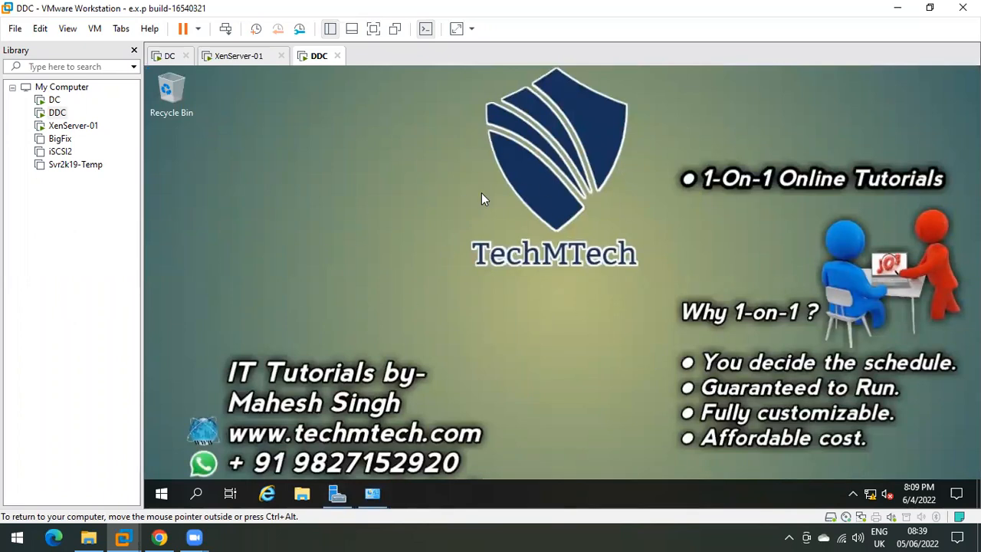
{"action": "right_click", "coordinate": [317, 60]}
{"action": "left_click", "coordinate": [385, 253]}
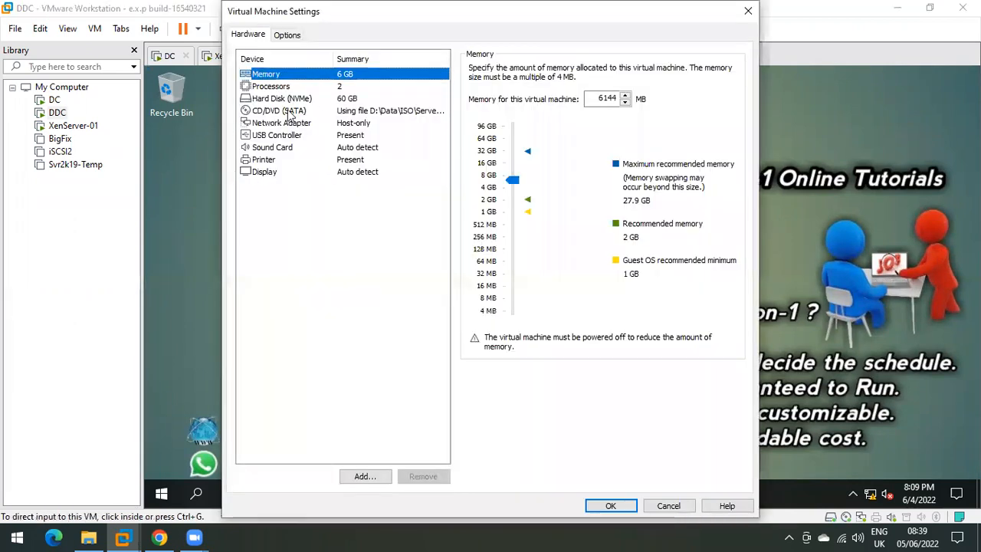
{"action": "left_click", "coordinate": [290, 111]}
{"action": "left_click", "coordinate": [695, 174]}
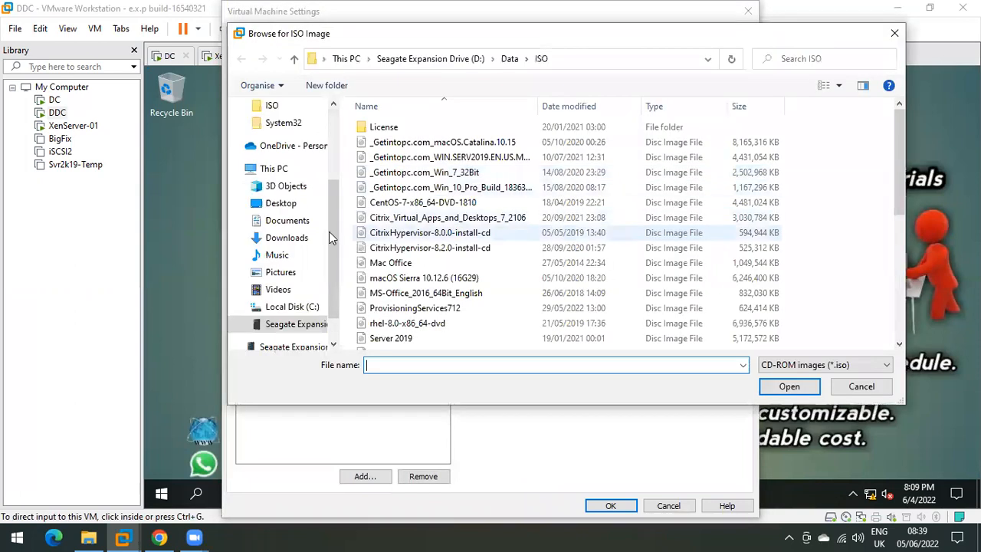
{"action": "left_click", "coordinate": [405, 218]}
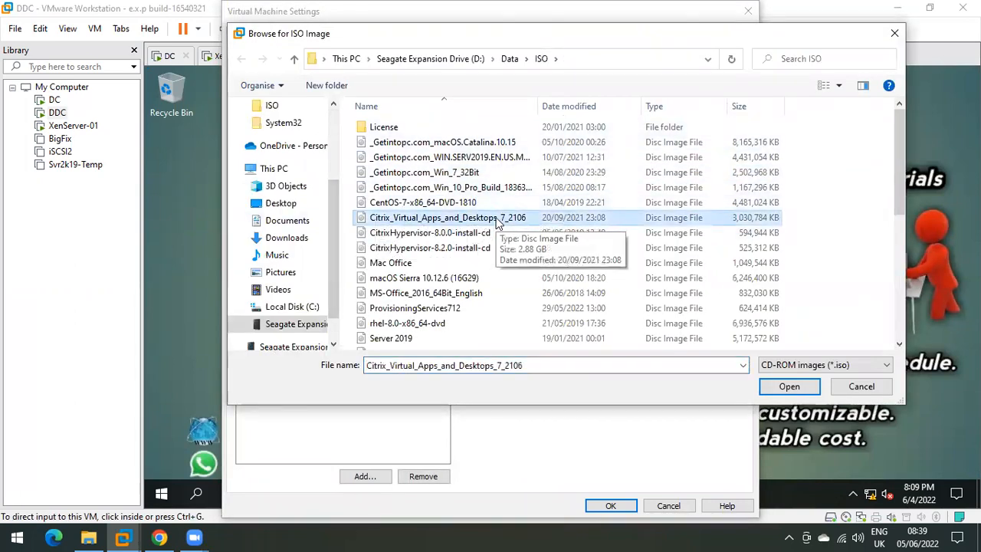
{"action": "left_click", "coordinate": [789, 387]}
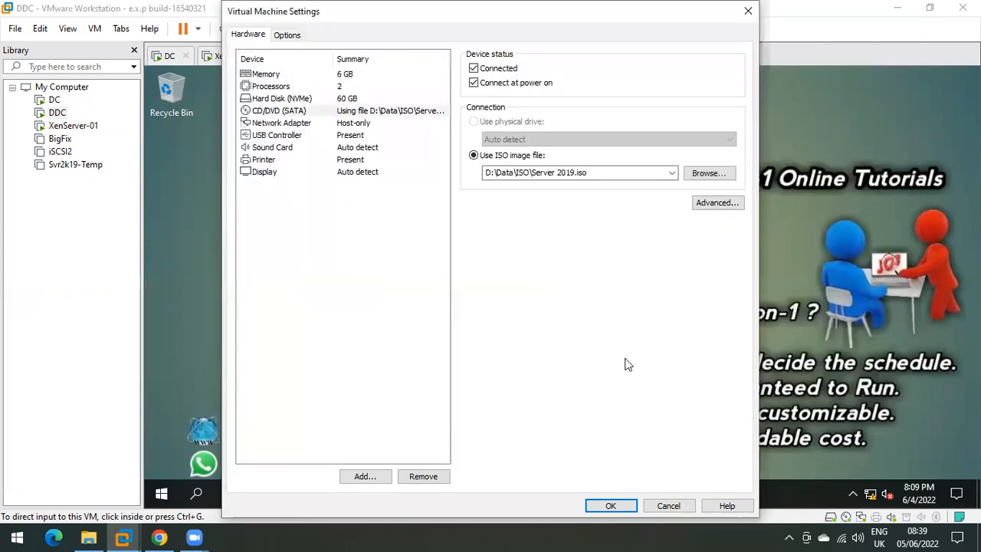
{"action": "left_click", "coordinate": [611, 505]}
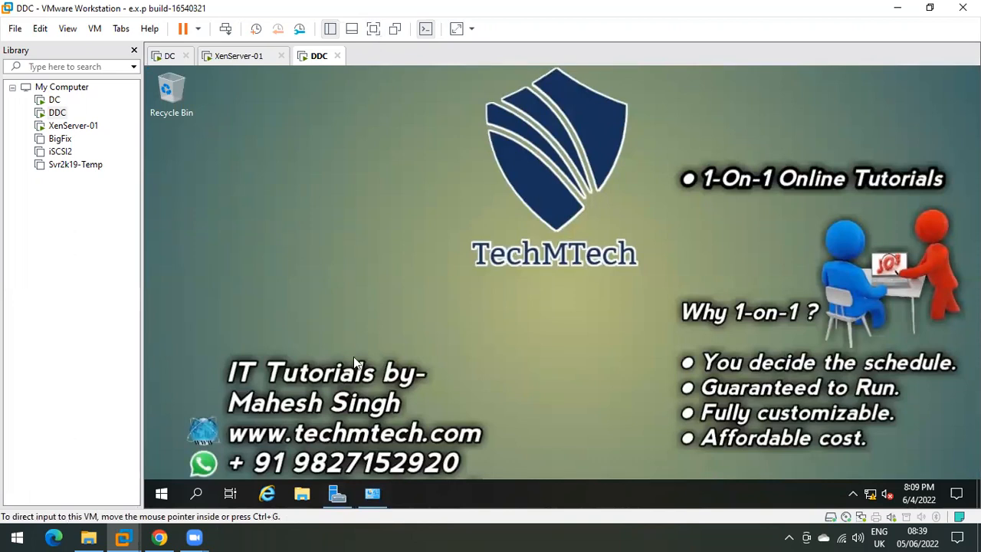
Step: Run the Citrix installer from the DVD drive under This PC and approve the UAC prompt
{"action": "left_click", "coordinate": [317, 495]}
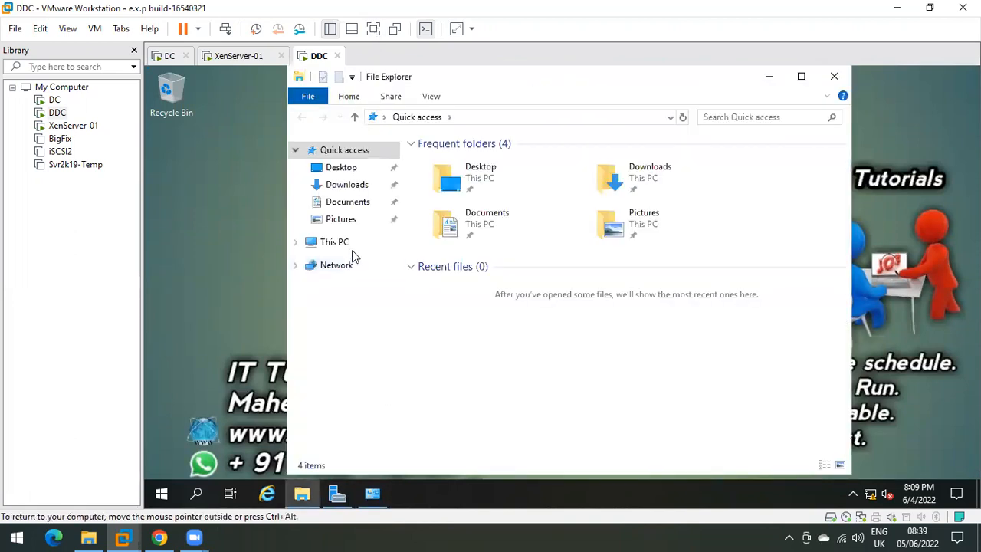
{"action": "left_click", "coordinate": [354, 249]}
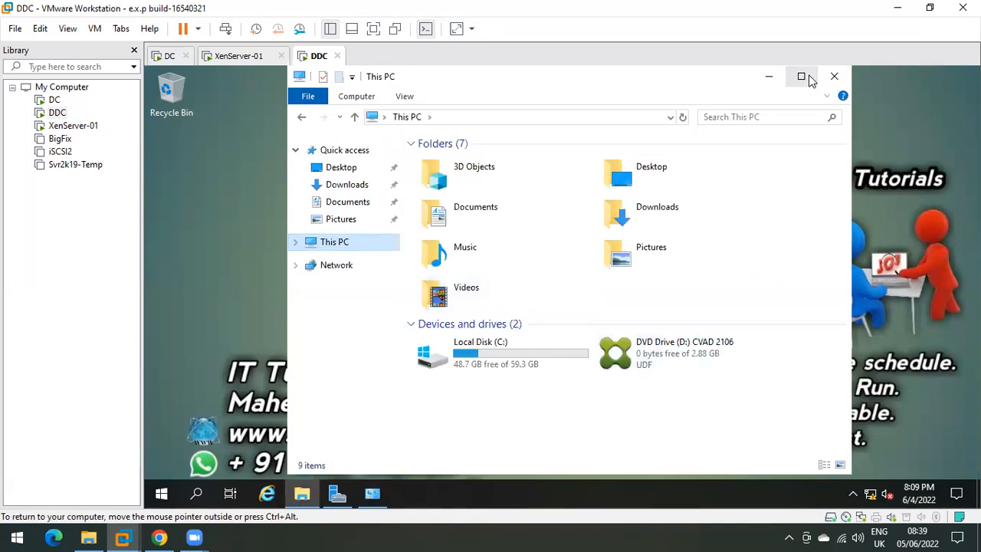
{"action": "left_click", "coordinate": [801, 76]}
{"action": "right_click", "coordinate": [514, 310]}
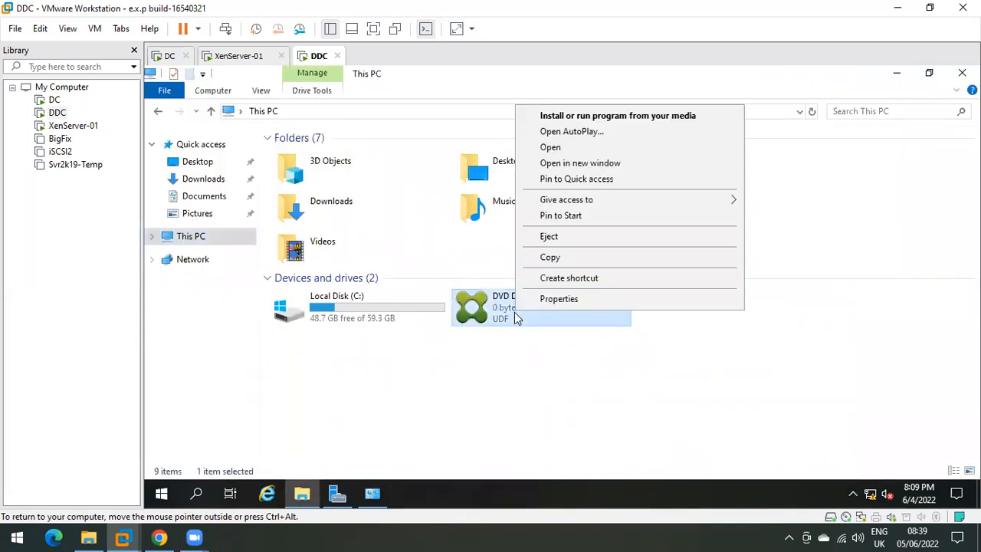
{"action": "left_click", "coordinate": [575, 117]}
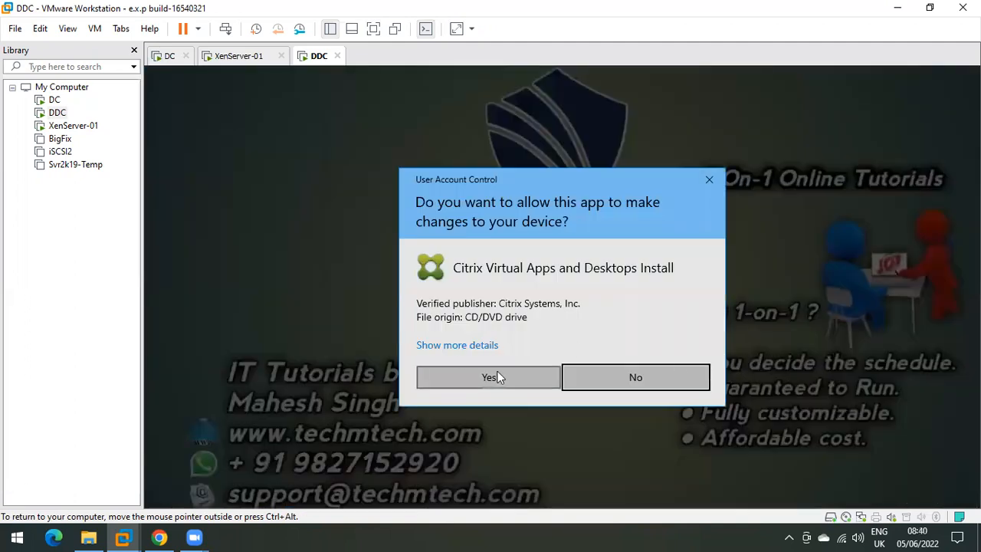
{"action": "left_click", "coordinate": [497, 376]}
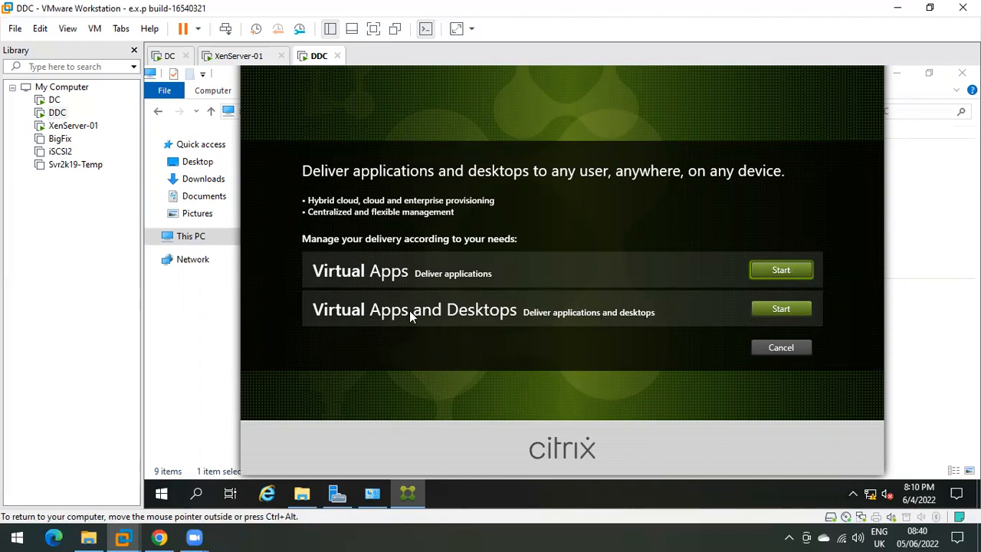
Step: Start the Virtual Apps and Desktops setup and switch the DDC VM to full screen
{"action": "left_click", "coordinate": [777, 309]}
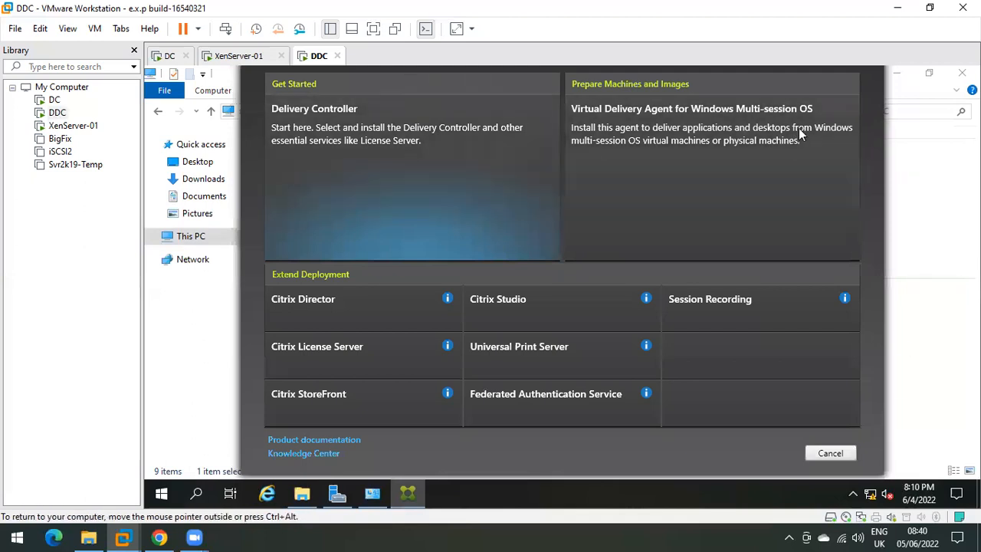
{"action": "left_click", "coordinate": [374, 29]}
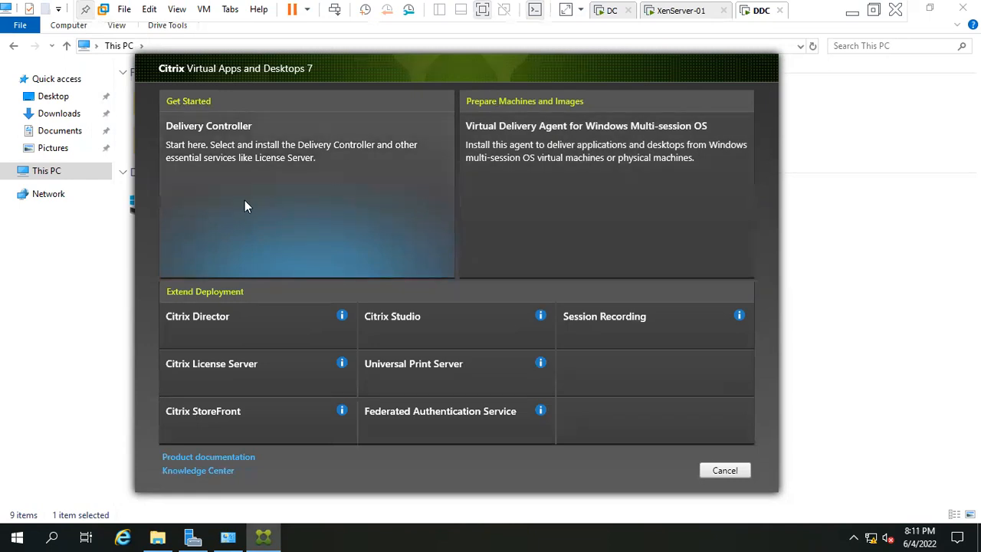
Step: Choose Delivery Controller, accept the Citrix license agreement and continue to Core Components
{"action": "left_click", "coordinate": [261, 139]}
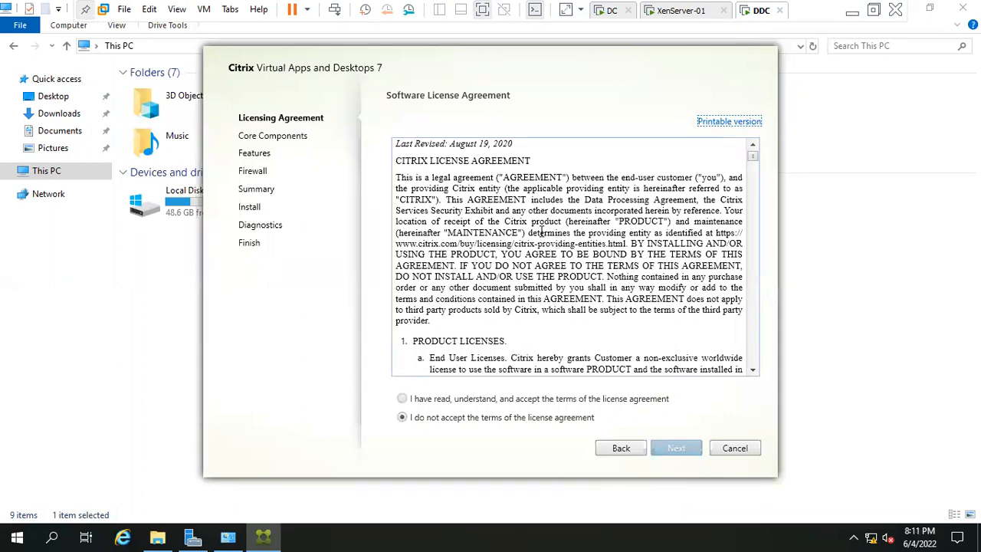
{"action": "left_click", "coordinate": [434, 399]}
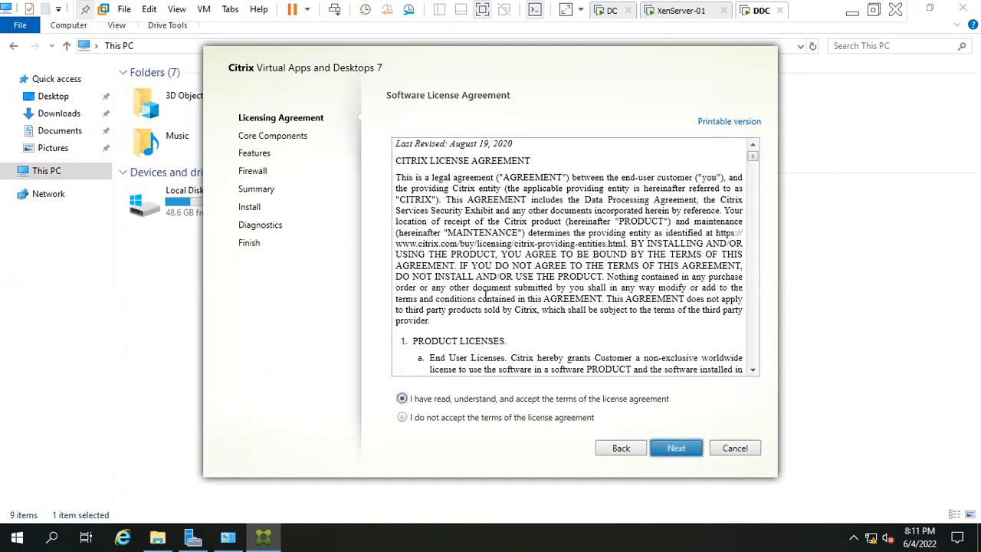
{"action": "scroll", "coordinate": [550, 251], "scroll_direction": "down", "scroll_amount": 5}
{"action": "scroll", "coordinate": [551, 251], "scroll_direction": "down", "scroll_amount": 15}
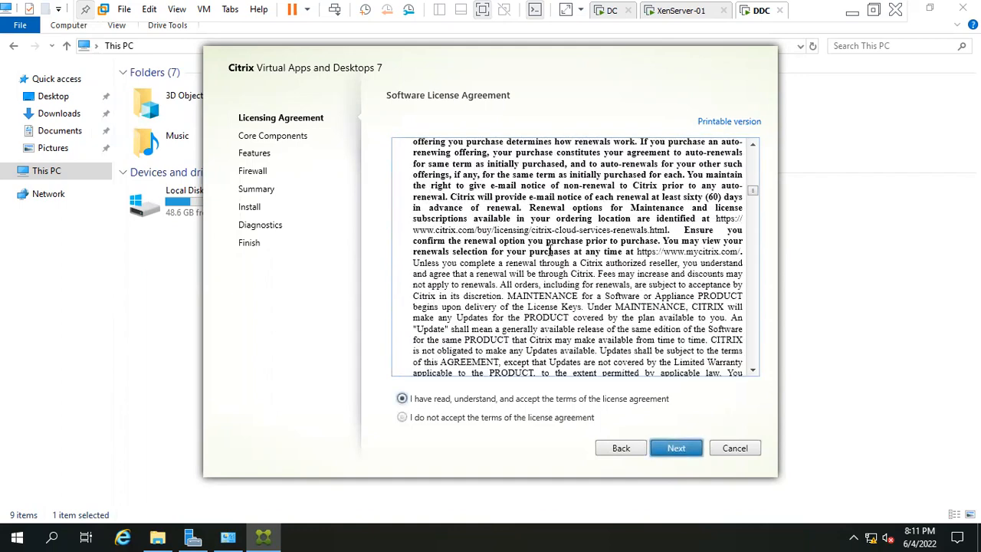
{"action": "scroll", "coordinate": [549, 250], "scroll_direction": "down", "scroll_amount": 15}
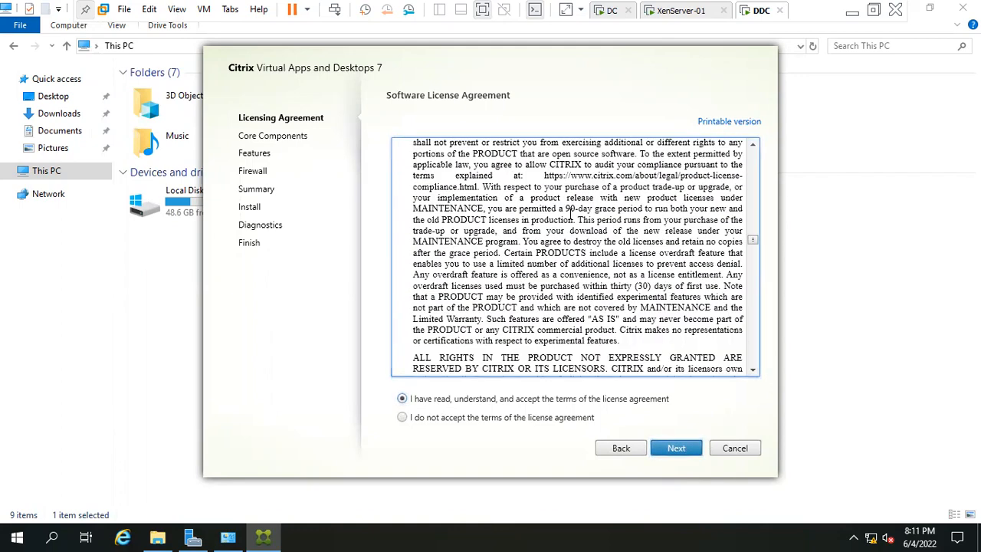
{"action": "scroll", "coordinate": [564, 222], "scroll_direction": "down", "scroll_amount": 5}
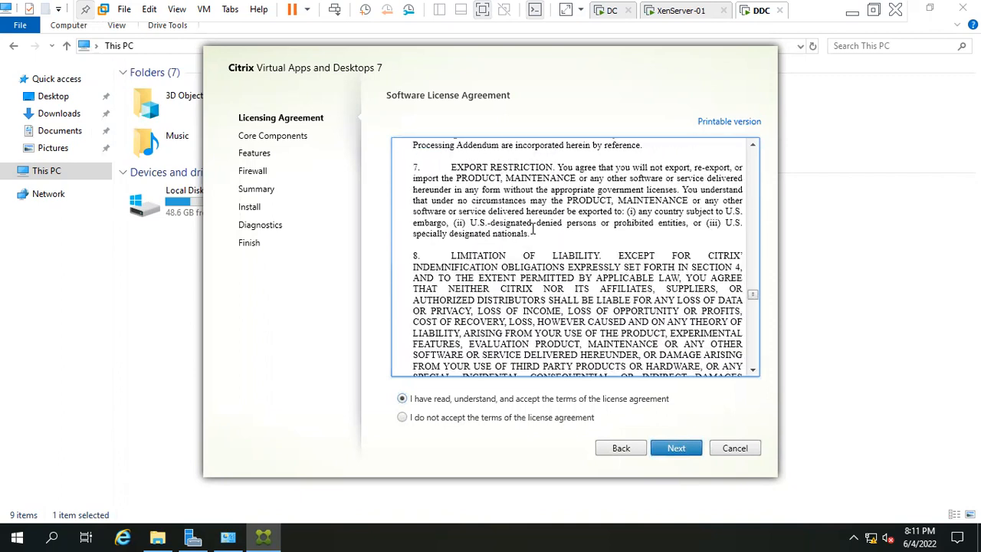
{"action": "left_click", "coordinate": [675, 447]}
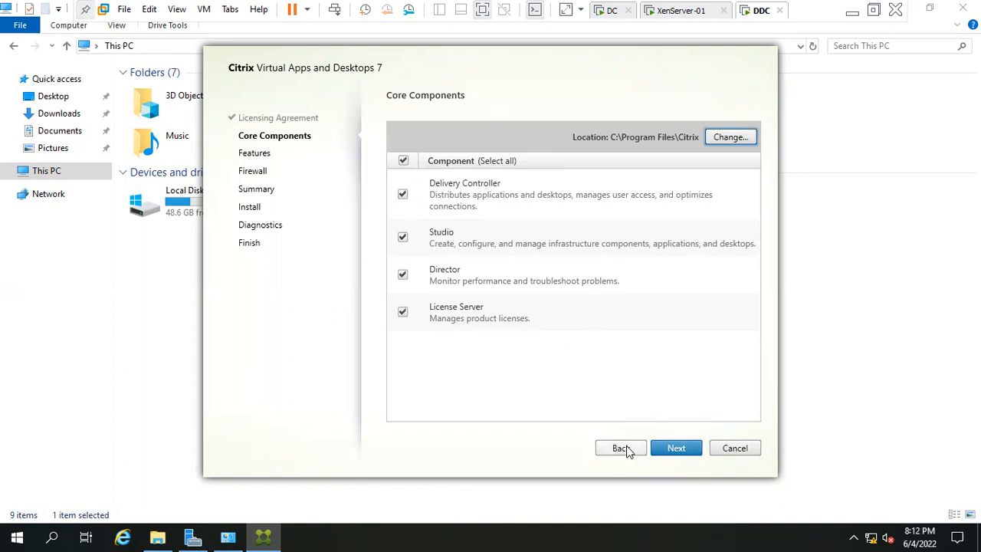
Step: Keep all core components and both features, including SQL Server 2019 Express, and continue
{"action": "left_click", "coordinate": [675, 449]}
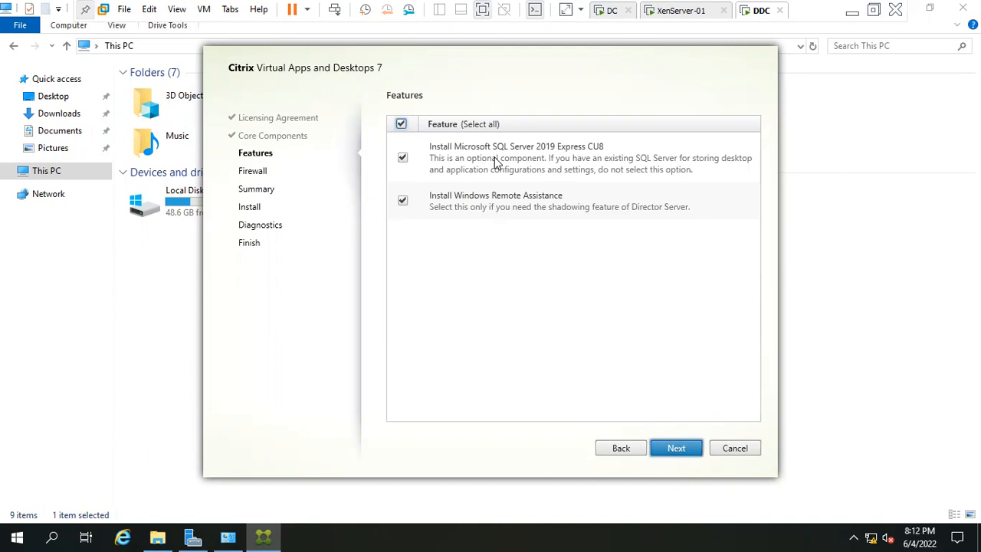
{"action": "left_click", "coordinate": [403, 159]}
{"action": "left_click", "coordinate": [402, 160]}
{"action": "left_click", "coordinate": [679, 446]}
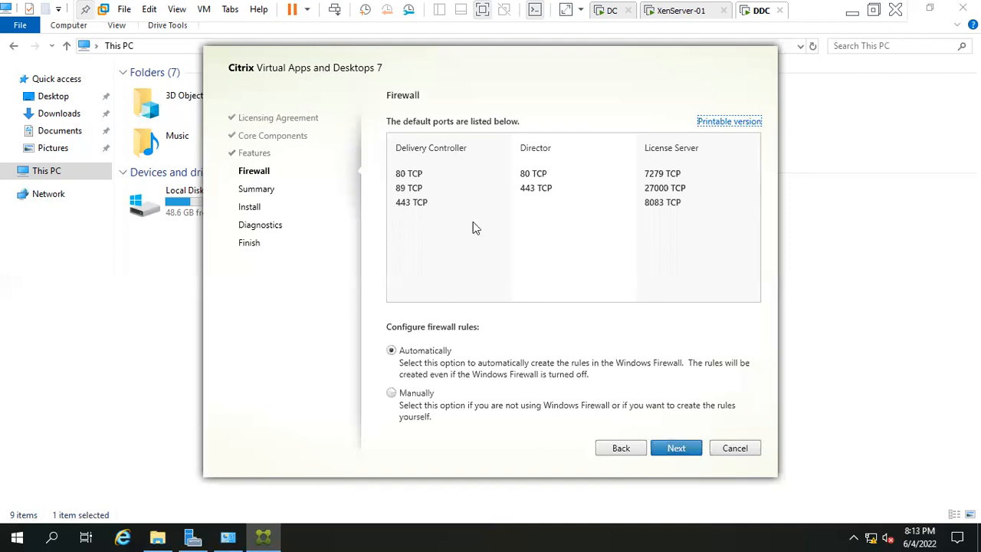
Step: Leave firewall rules set to Automatically and continue to the Summary page
{"action": "left_click", "coordinate": [404, 172]}
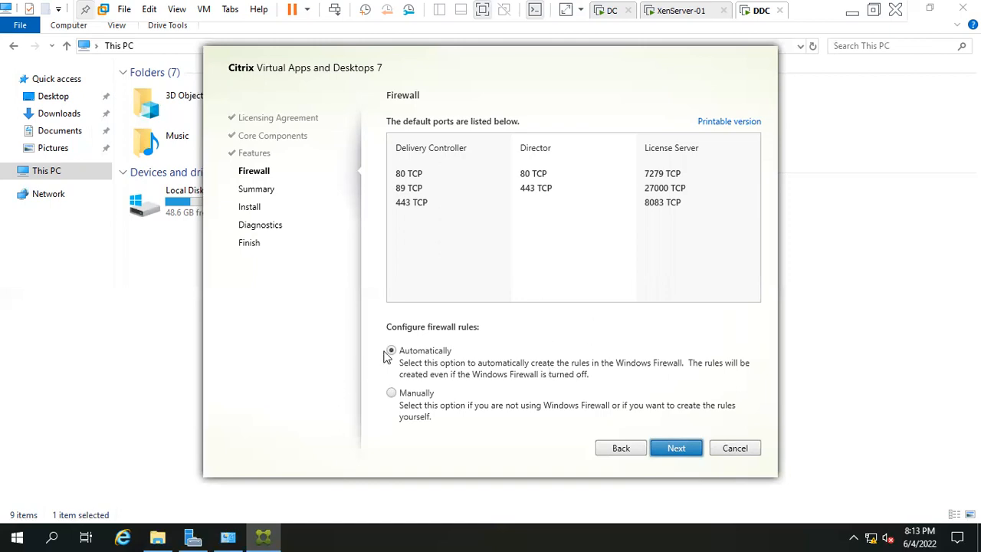
{"action": "left_click", "coordinate": [692, 448]}
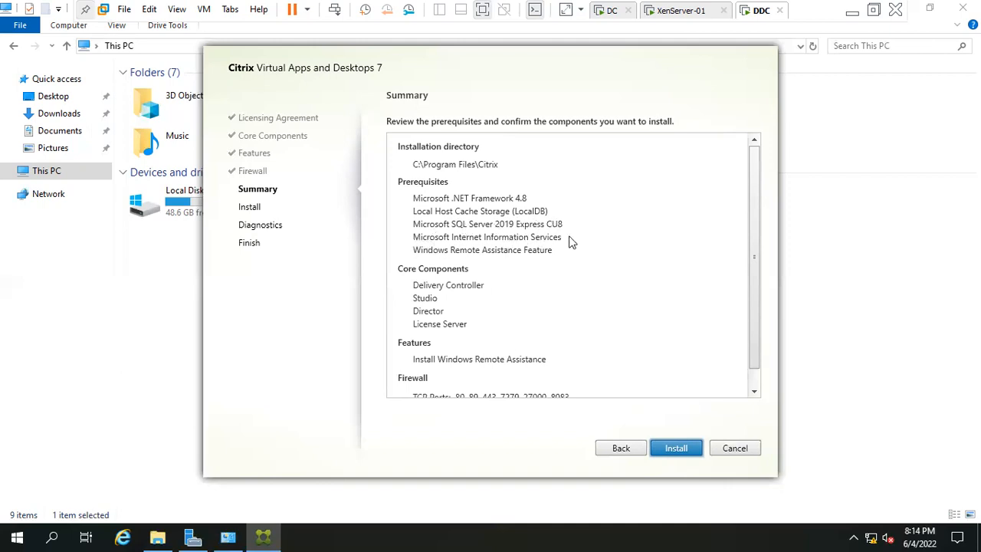
Step: Scroll through the Summary to check prerequisites, components and TCP ports 80, 89, 443, 7279, 27000, 8083
{"action": "scroll", "coordinate": [537, 276], "scroll_direction": "down", "scroll_amount": 1}
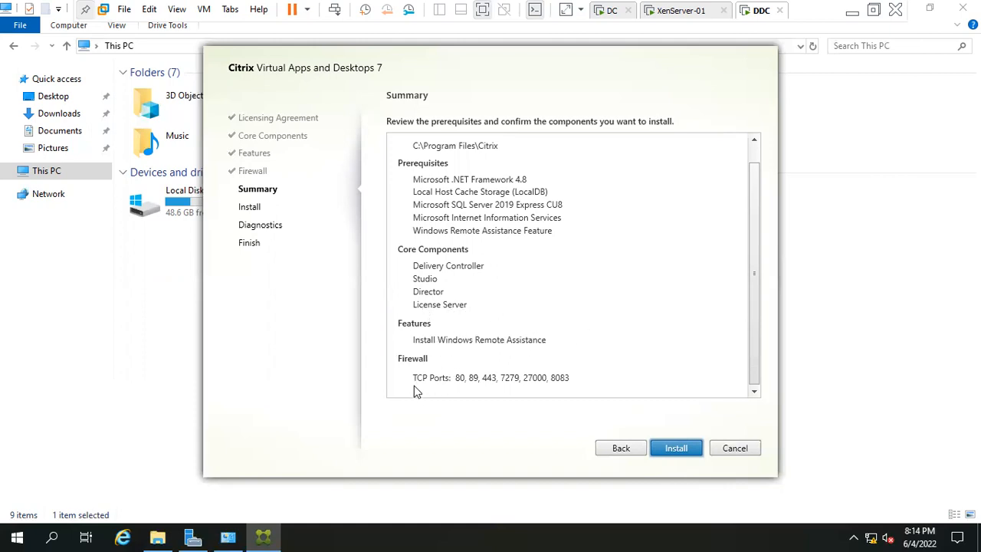
{"action": "scroll", "coordinate": [571, 287], "scroll_direction": "up", "scroll_amount": 1}
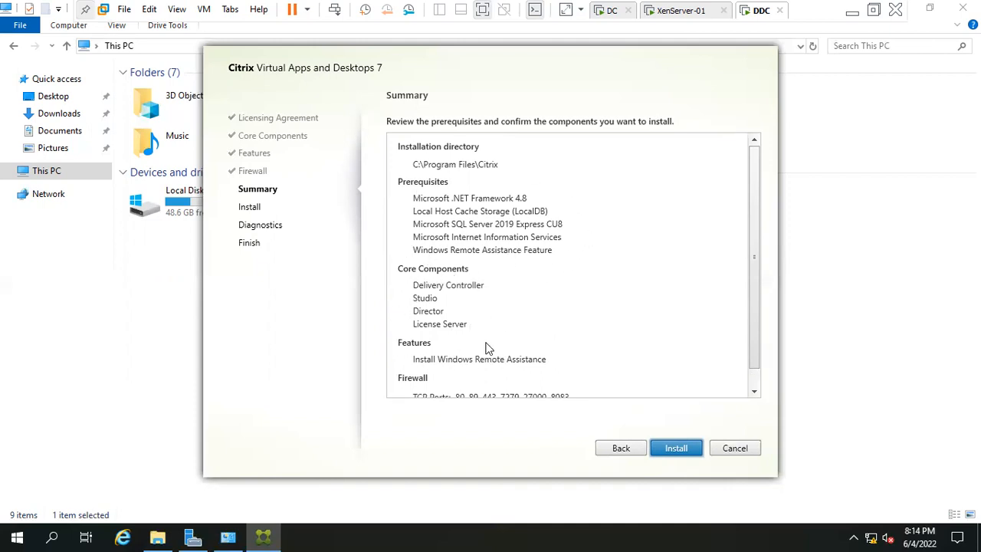
{"action": "scroll", "coordinate": [751, 258], "scroll_direction": "down", "scroll_amount": 1}
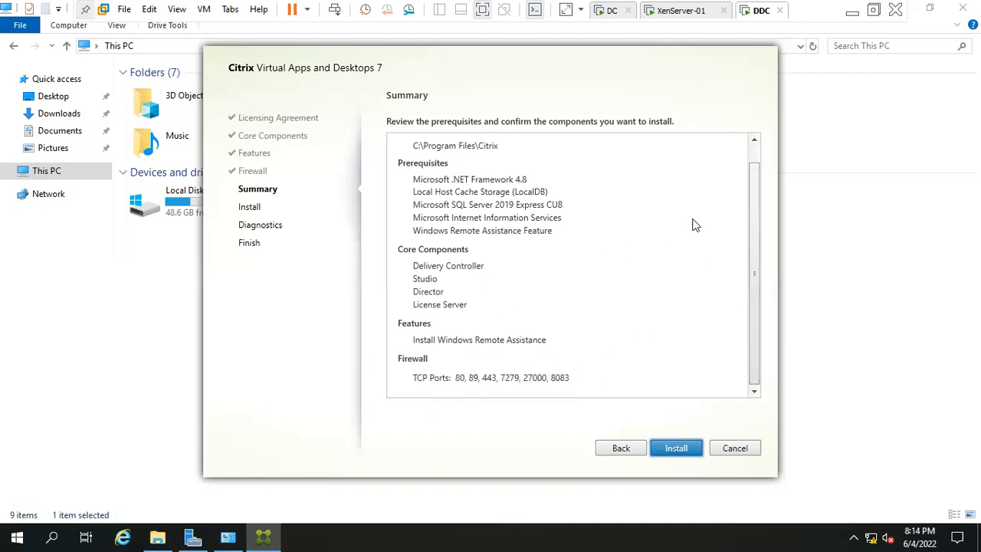
{"action": "left_click_drag", "start_coordinate": [753, 262], "coordinate": [744, 217]}
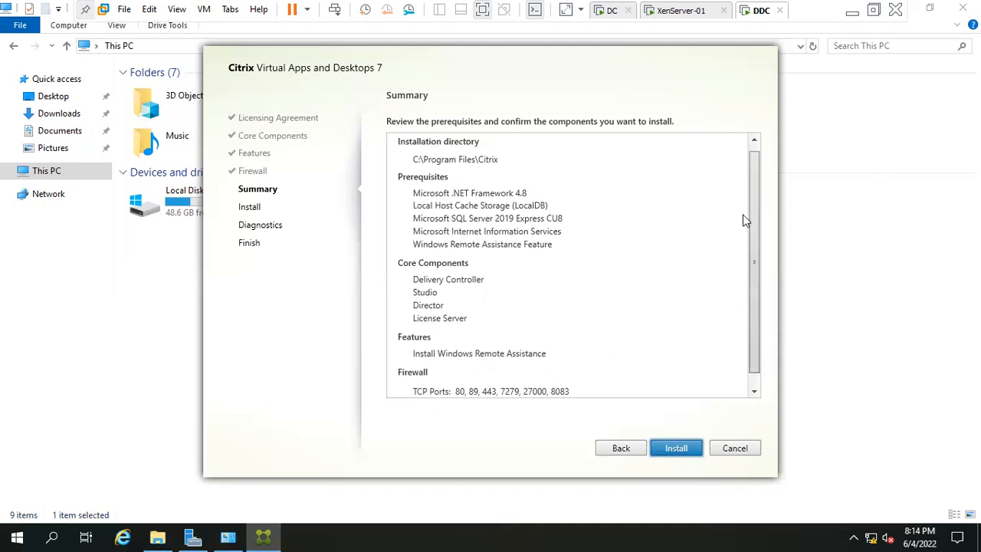
Step: Start installing the Citrix prerequisites and components on DDC, then open the guest Start menu
{"action": "left_click", "coordinate": [682, 451]}
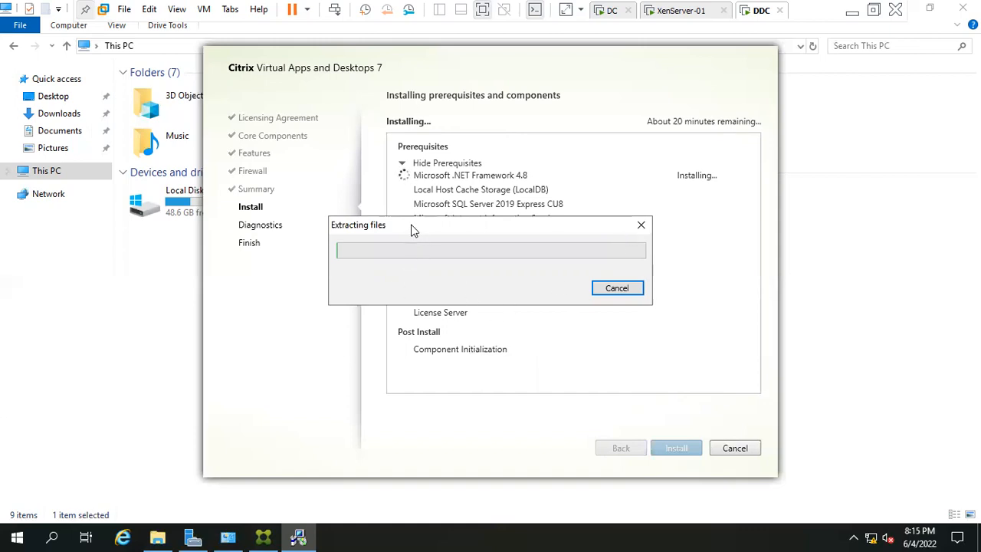
{"action": "left_click", "coordinate": [17, 537]}
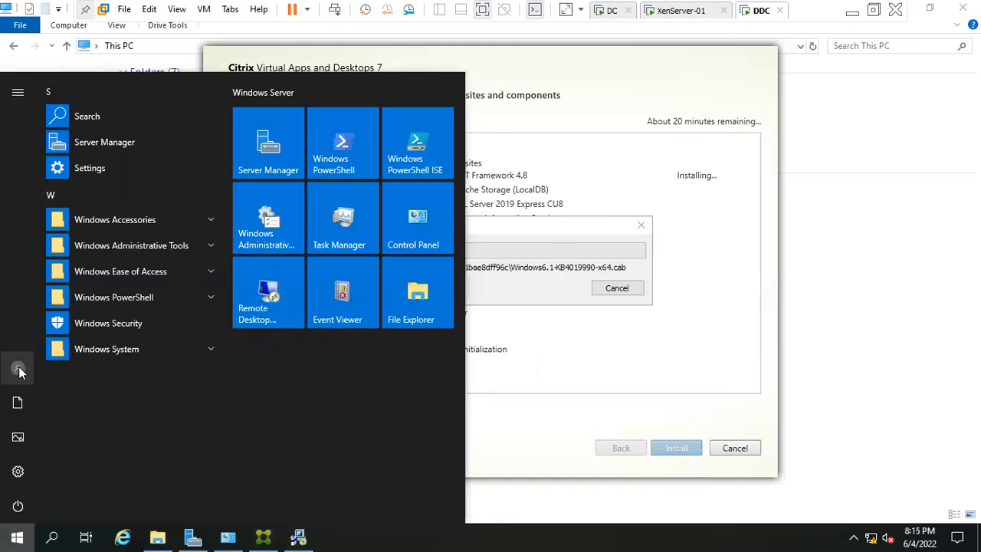
Step: Close the guest Start menu and exit full-screen view with Ctrl+Alt+Enter
{"action": "left_click", "coordinate": [19, 368]}
{"action": "left_click", "coordinate": [19, 93]}
{"action": "left_click", "coordinate": [19, 93]}
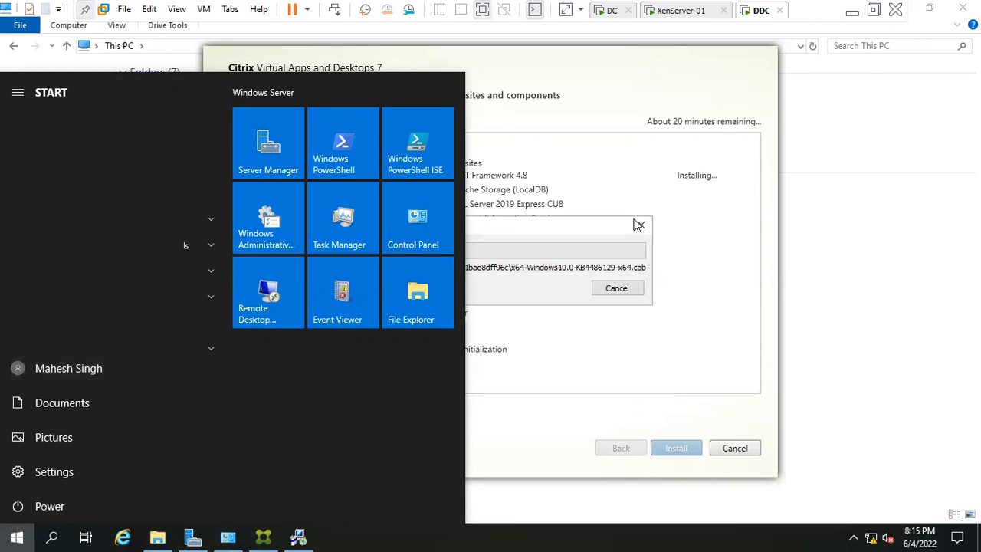
{"action": "left_click", "coordinate": [512, 232]}
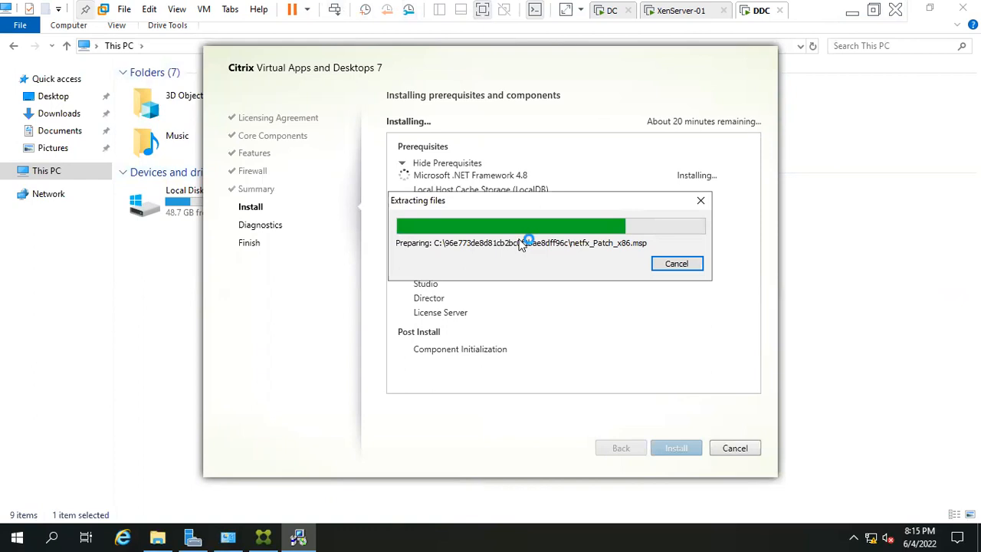
{"action": "key", "text": "ctrl+alt+Return"}
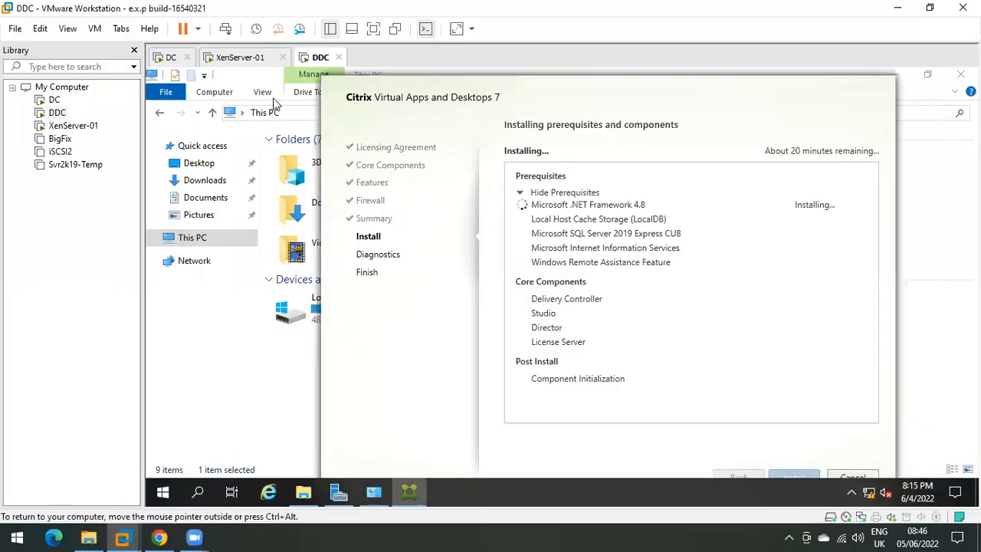
Step: Switch to the XenServer-01 machine and bring up its configuration console menu
{"action": "left_click", "coordinate": [240, 57]}
{"action": "left_click", "coordinate": [529, 197]}
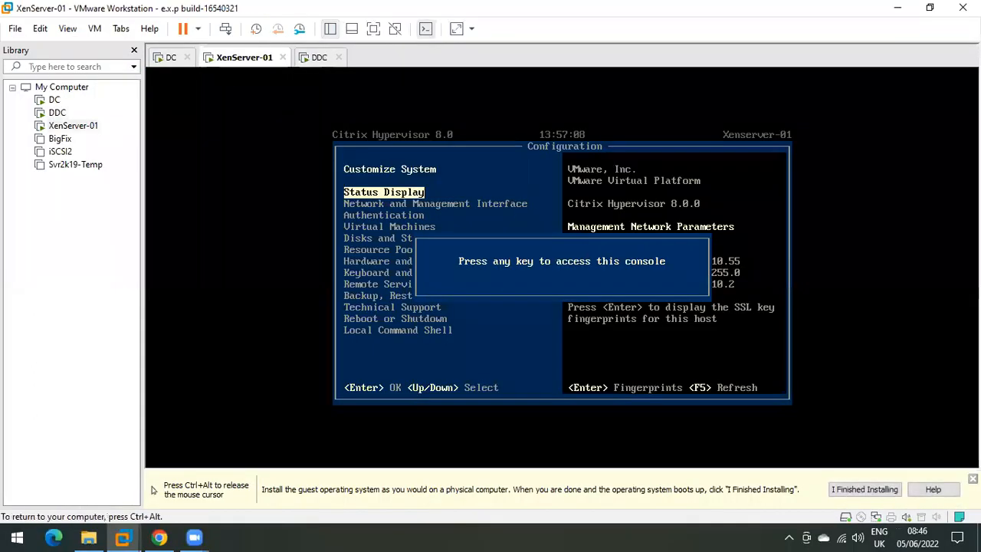
{"action": "key", "text": "Return"}
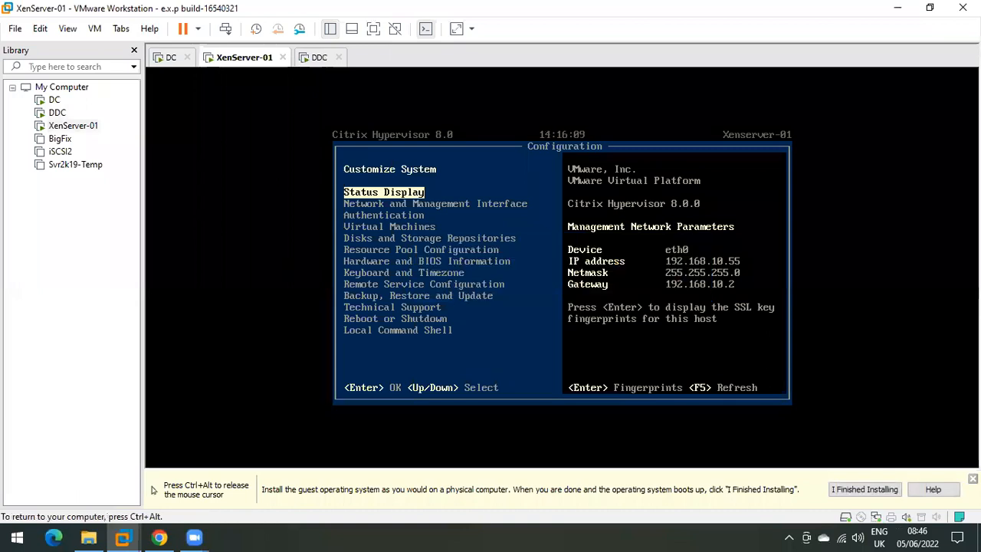
{"action": "key", "text": "ctrl+alt"}
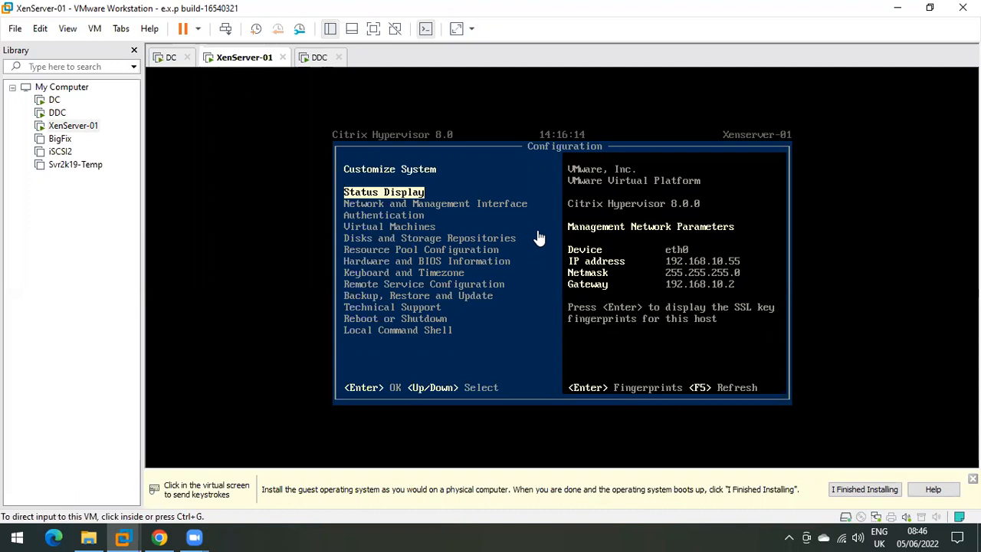
{"action": "left_click", "coordinate": [406, 192]}
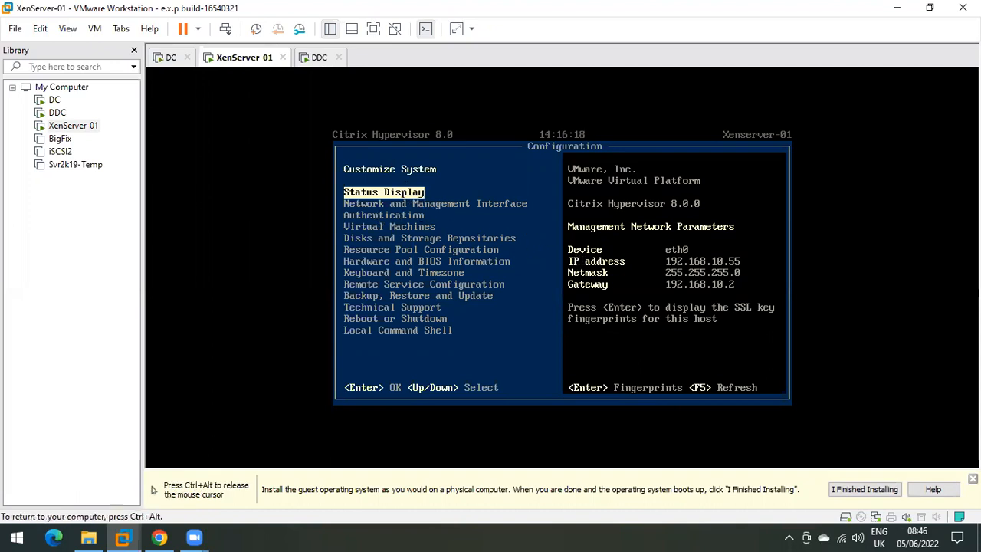
Step: View the host's SSL key fingerprints from Status Display, then close them
{"action": "key", "text": "Down"}
{"action": "key", "text": "Up"}
{"action": "key", "text": "Down"}
{"action": "key", "text": "Down"}
{"action": "key", "text": "Up"}
{"action": "key", "text": "Up"}
{"action": "key", "text": "Return"}
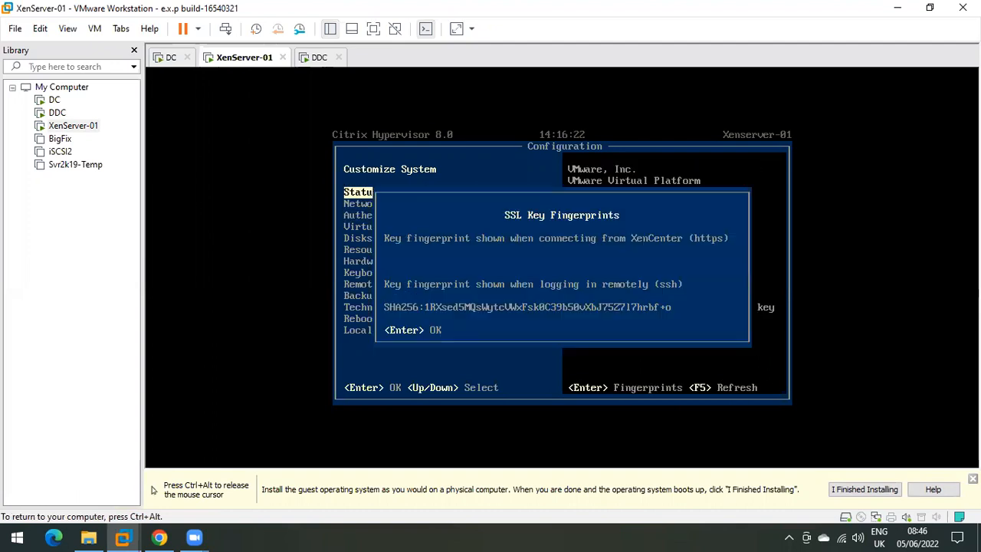
{"action": "key", "text": "Return"}
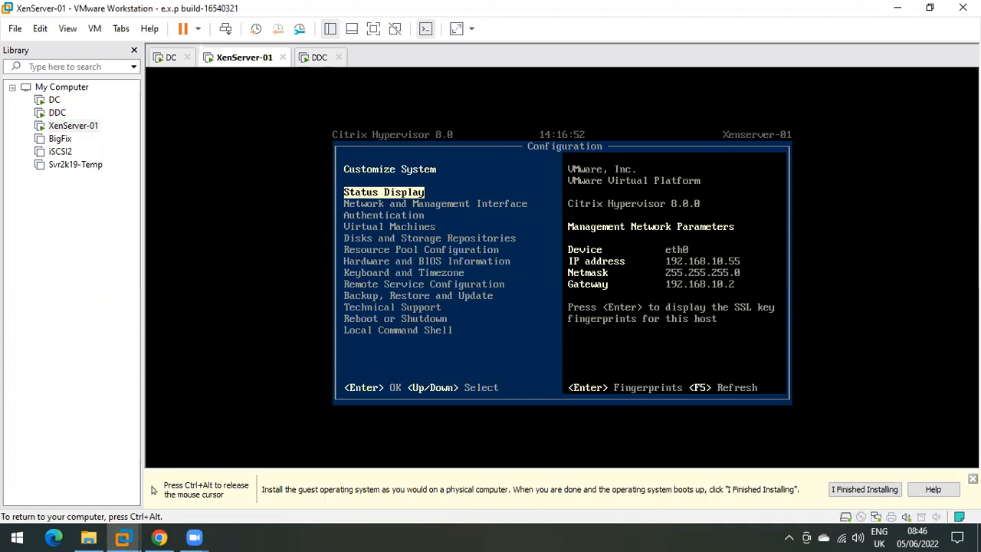
Step: Display XenServer-01's SSL key fingerprints again and close them
{"action": "key", "text": "ctrl+alt"}
{"action": "left_click", "coordinate": [457, 203]}
{"action": "key", "text": "Down"}
{"action": "key", "text": "Down"}
{"action": "key", "text": "Up"}
{"action": "key", "text": "Up"}
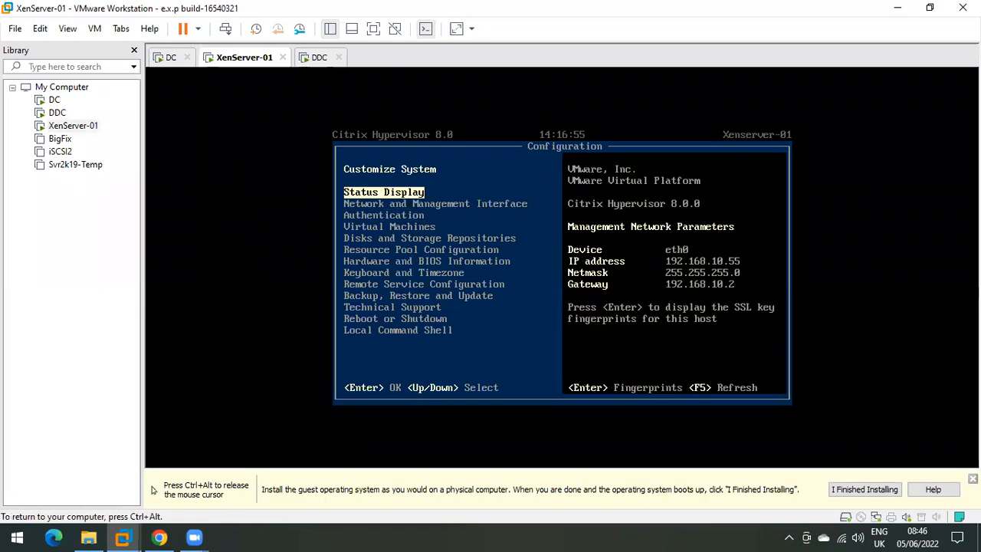
{"action": "key", "text": "Down"}
{"action": "key", "text": "Up"}
{"action": "key", "text": "Return"}
{"action": "key", "text": "Return"}
Step: Log in as root to Configure Management Interface, then cancel the eth0 NIC selection unchanged
{"action": "key", "text": "Down"}
{"action": "key", "text": "Return"}
{"action": "key", "text": "Down"}
{"action": "key", "text": "Down"}
{"action": "key", "text": "Up"}
{"action": "key", "text": "Up"}
{"action": "key", "text": "Return"}
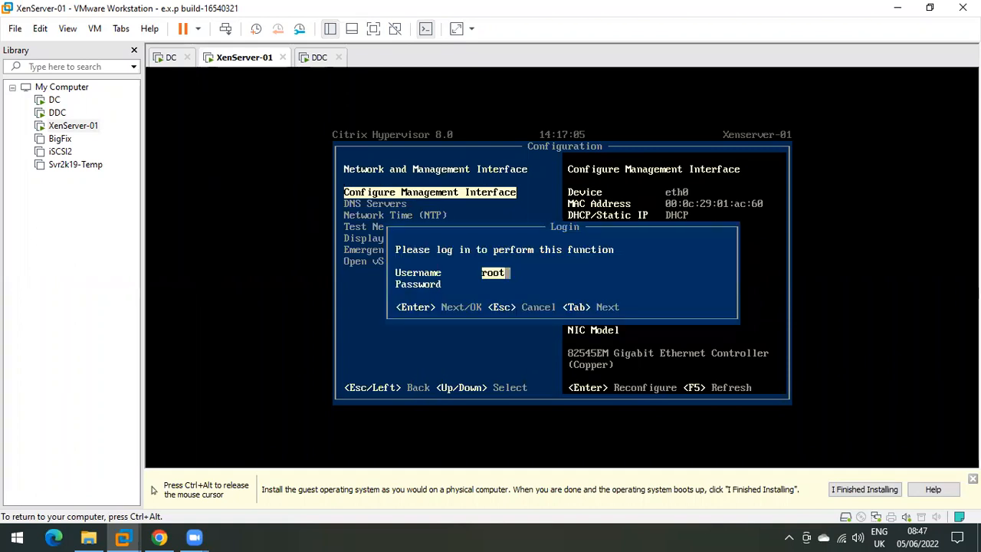
{"action": "key", "text": "Return"}
{"action": "type", "text": "******"}
{"action": "key", "text": "Return"}
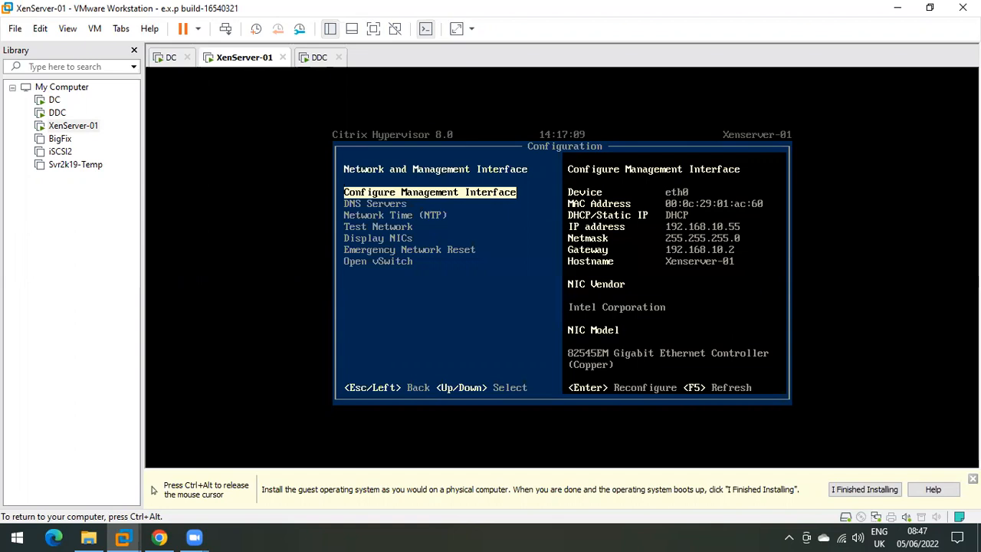
{"action": "key", "text": "Down"}
{"action": "key", "text": "Up"}
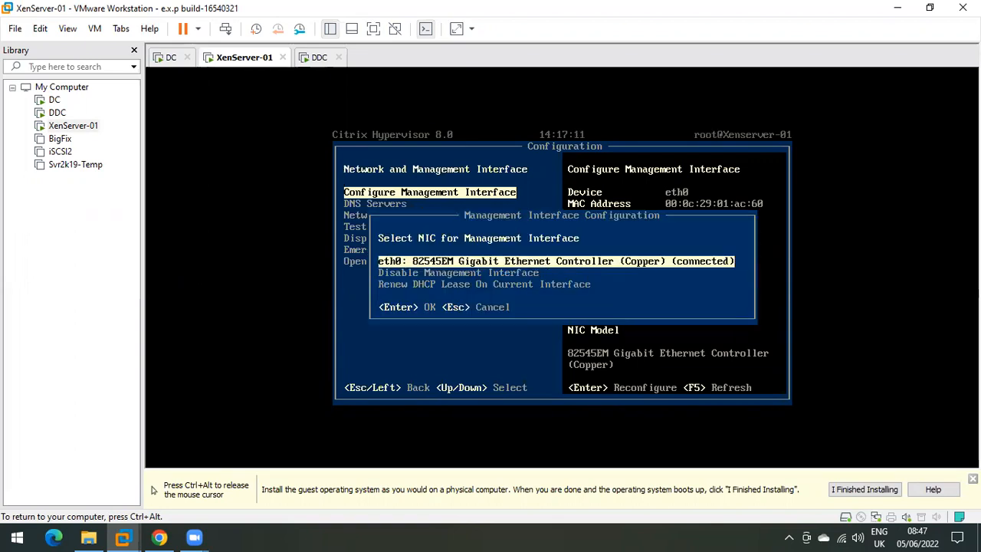
{"action": "key", "text": "Escape"}
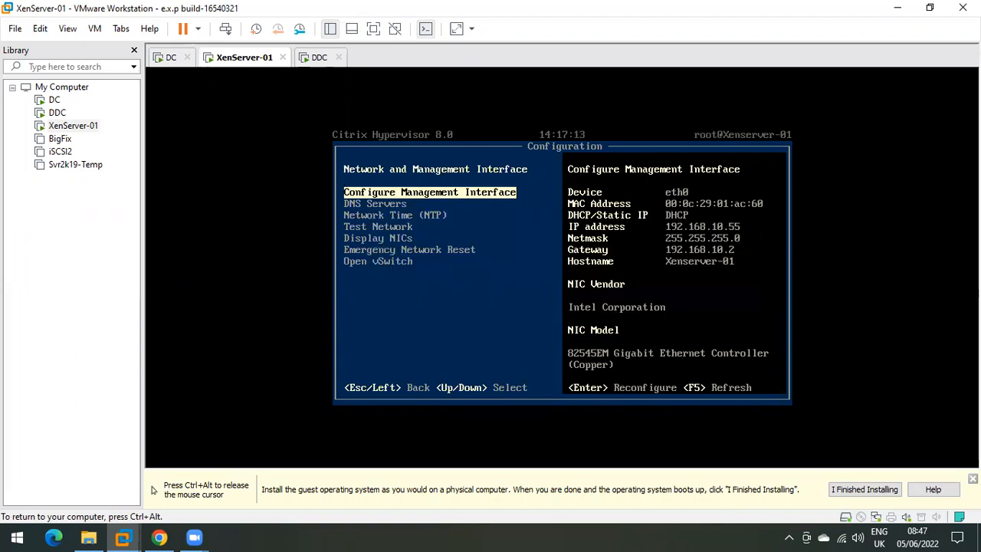
{"action": "key", "text": "ctrl+alt"}
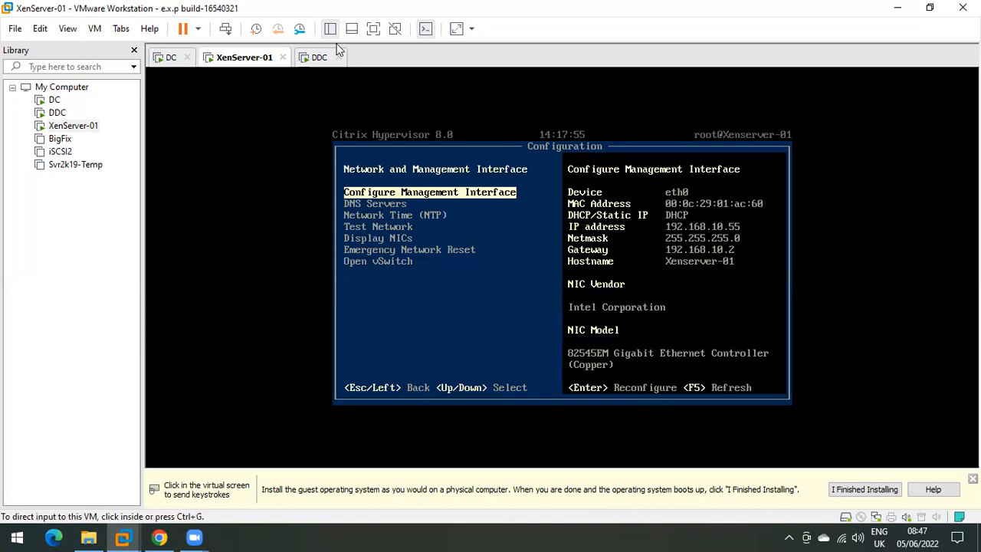
Step: Switch to DDC and move the Citrix installer aside while .NET Framework 4.8 installs
{"action": "left_click", "coordinate": [317, 58]}
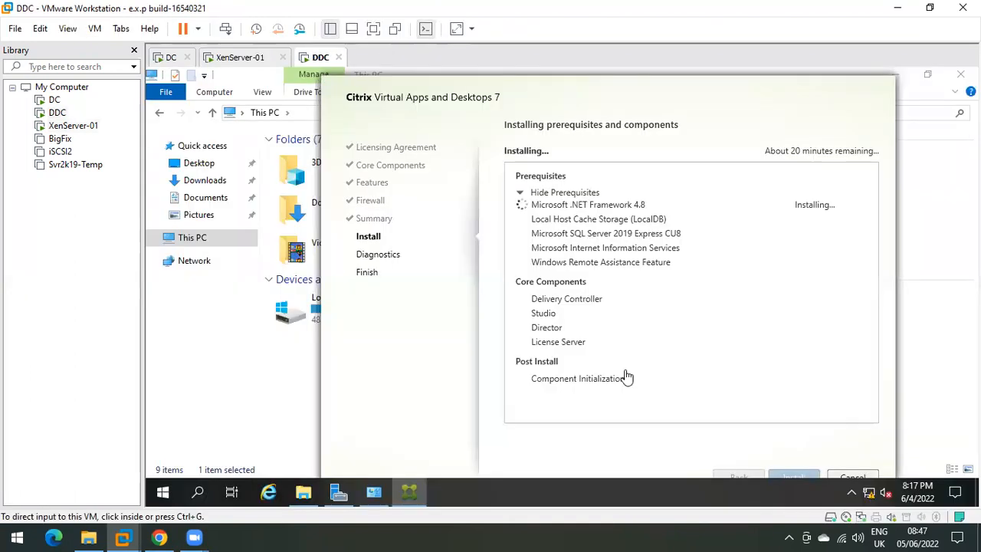
{"action": "mouse_move", "coordinate": [771, 151]}
{"action": "left_mouse_down"}
{"action": "mouse_move", "coordinate": [834, 152]}
{"action": "mouse_move", "coordinate": [755, 150]}
{"action": "left_mouse_up"}
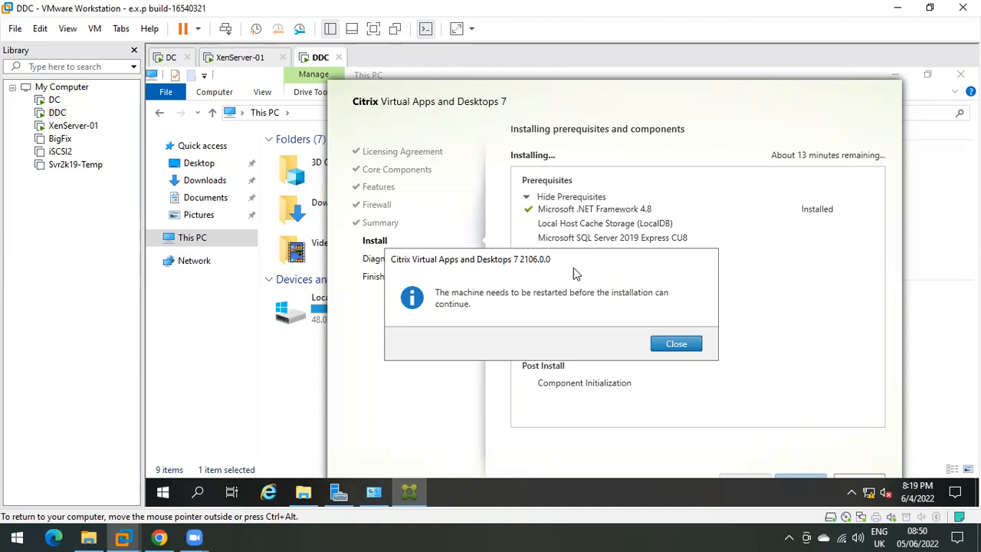
Step: Close the Citrix restart notice so the DDC machine reboots
{"action": "left_click_drag", "start_coordinate": [506, 261], "coordinate": [519, 241]}
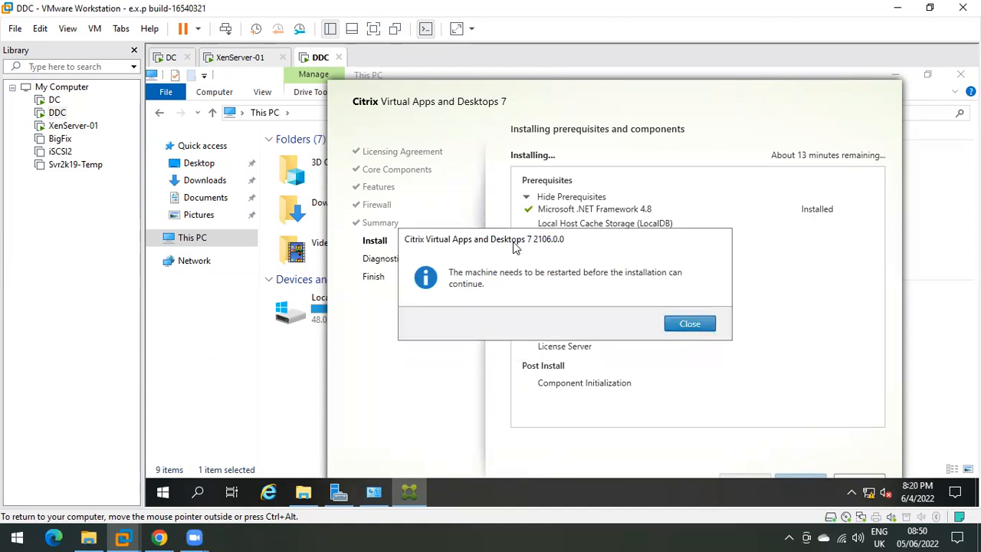
{"action": "left_click", "coordinate": [687, 324]}
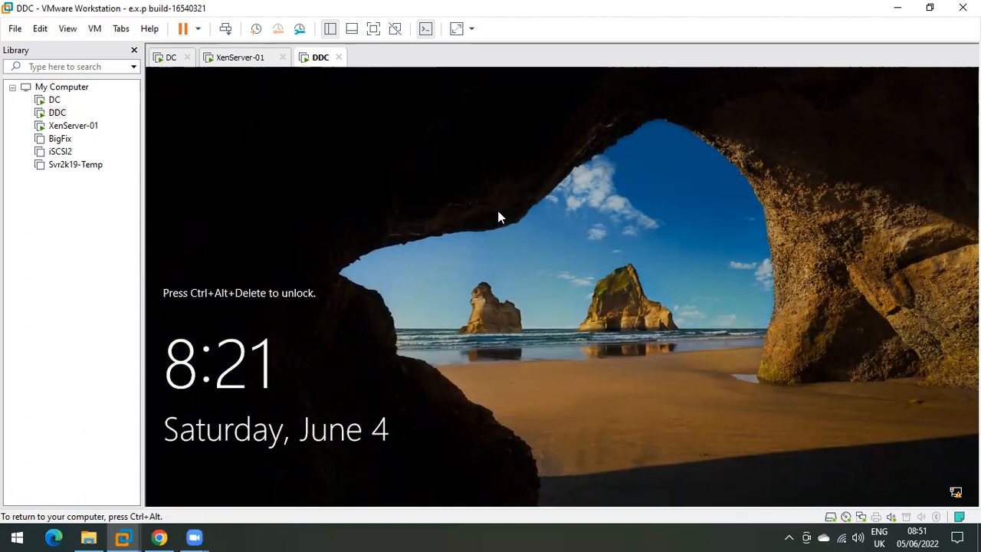
Step: Unlock DDC's lock screen and sign in with the account password
{"action": "left_click", "coordinate": [224, 29]}
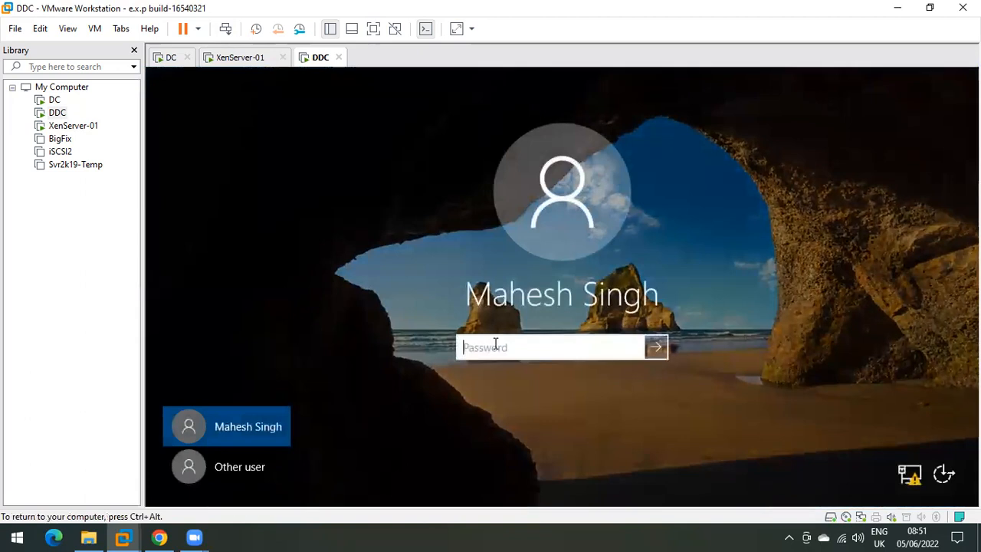
{"action": "type", "text": "******"}
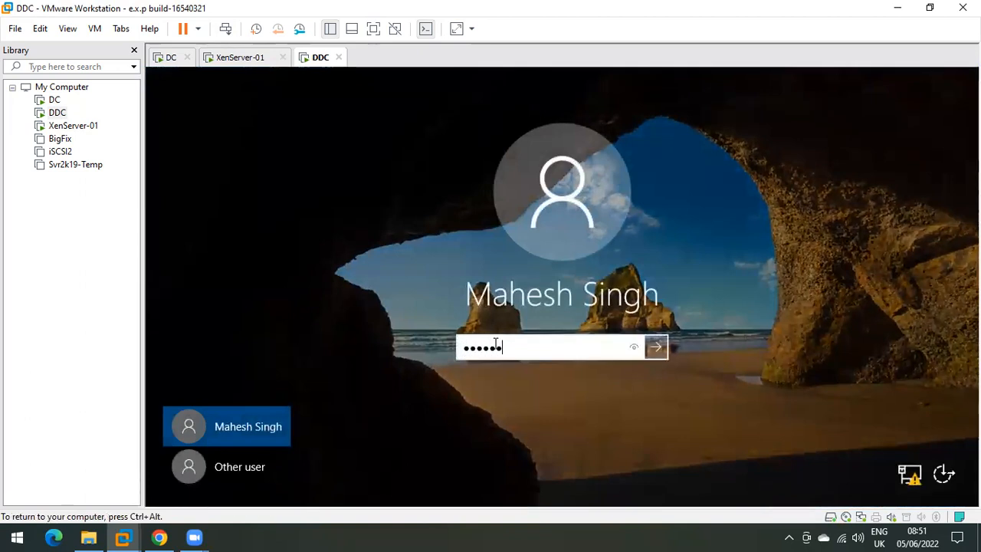
{"action": "type", "text": "***"}
{"action": "key", "text": "Return"}
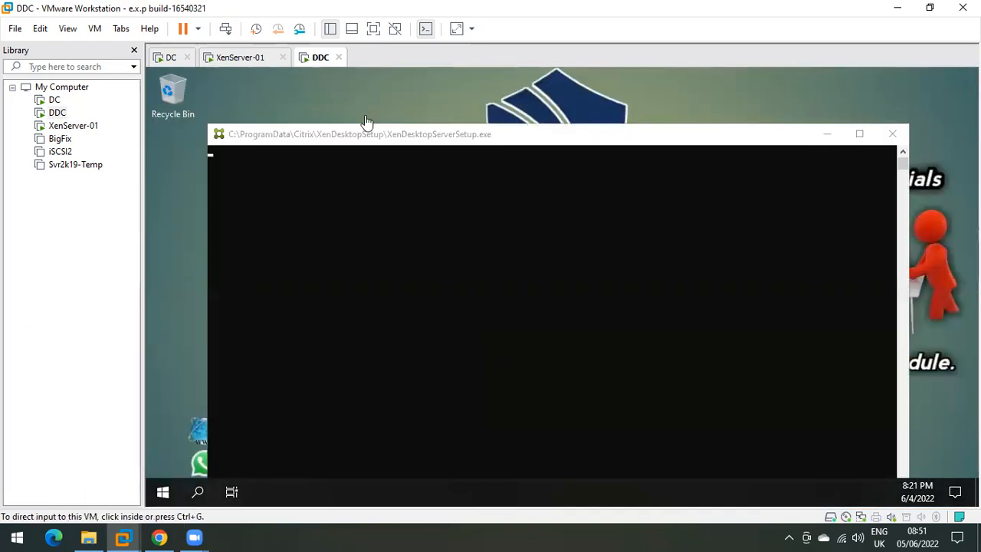
Step: Review XenServer-01's settings (8192 MB memory, 120 GB hard disk), then cancel without changes
{"action": "left_click", "coordinate": [238, 58]}
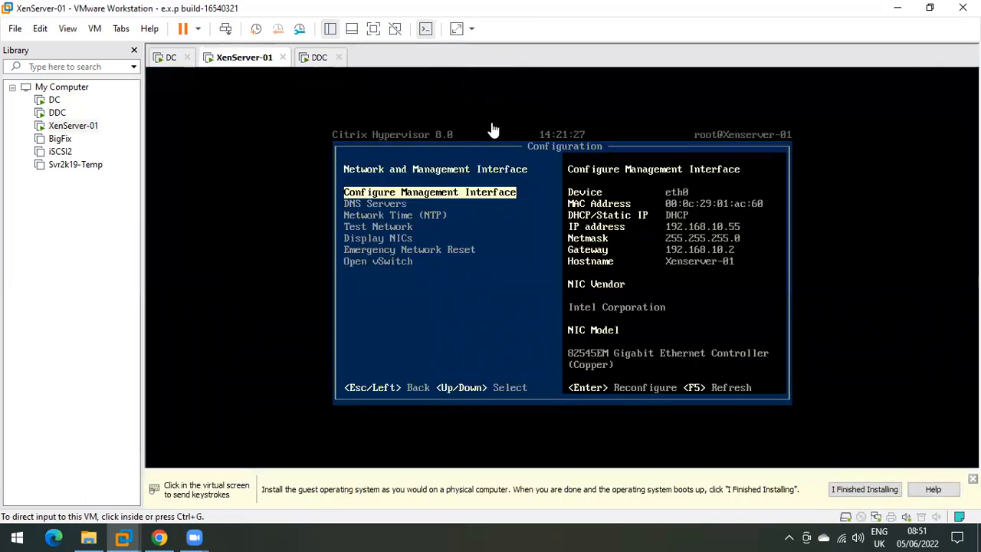
{"action": "right_click", "coordinate": [242, 59]}
{"action": "left_click", "coordinate": [280, 267]}
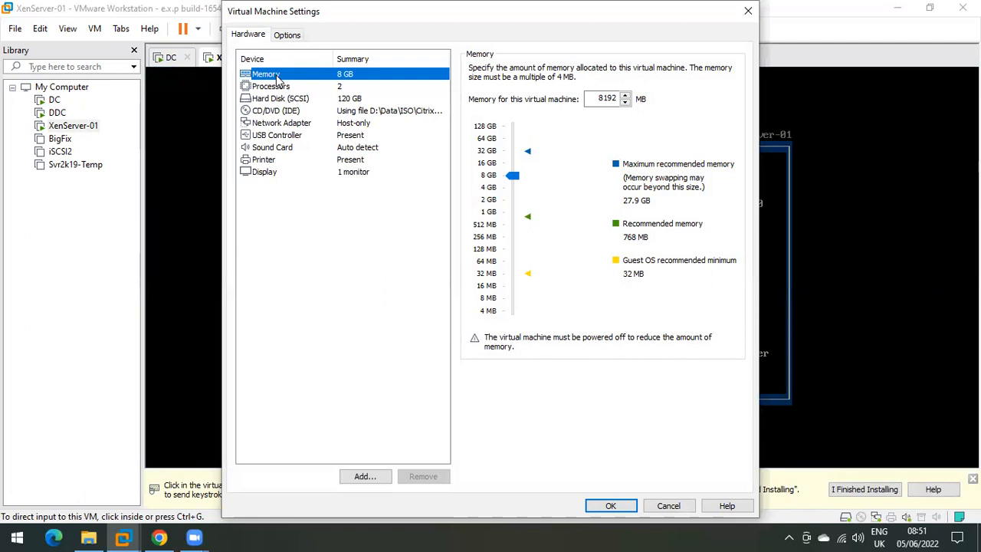
{"action": "double_click", "coordinate": [605, 98]}
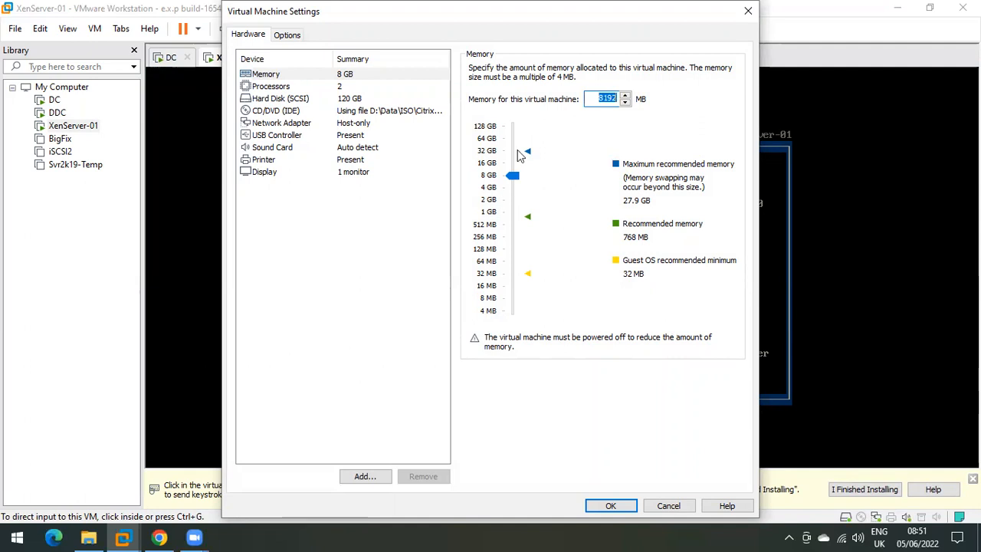
{"action": "left_click", "coordinate": [273, 100]}
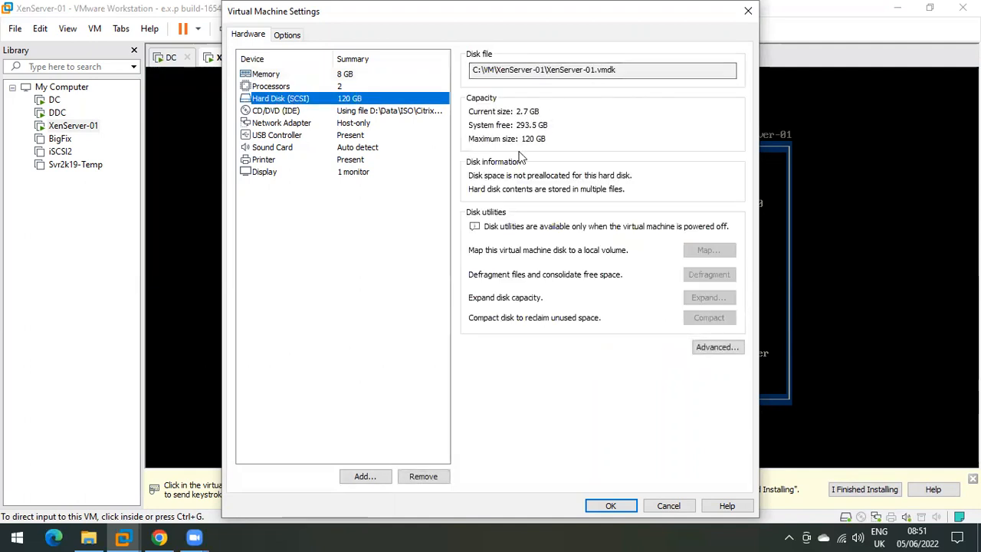
{"action": "left_click", "coordinate": [277, 75]}
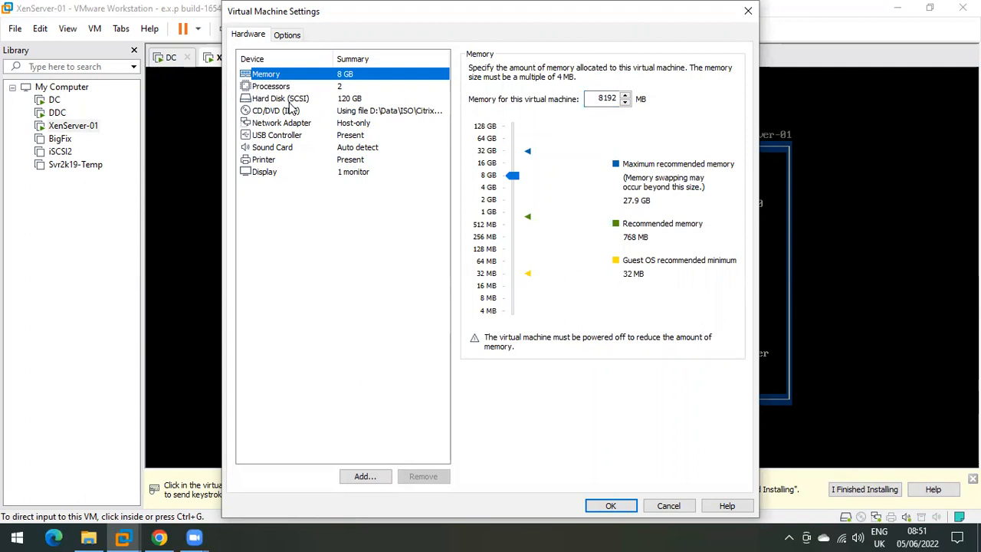
{"action": "double_click", "coordinate": [606, 99]}
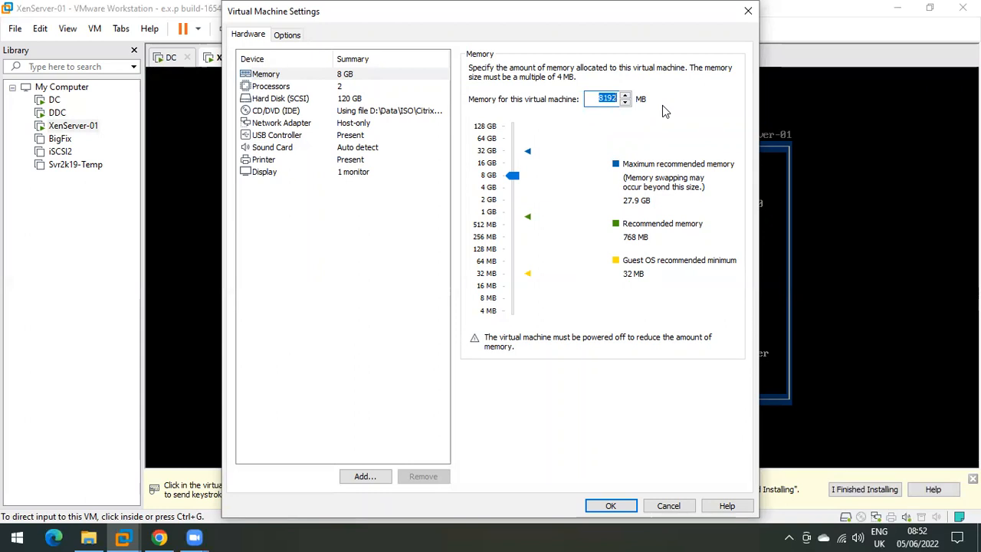
{"action": "left_click", "coordinate": [607, 97]}
{"action": "double_click", "coordinate": [608, 97]}
{"action": "left_click", "coordinate": [278, 103]}
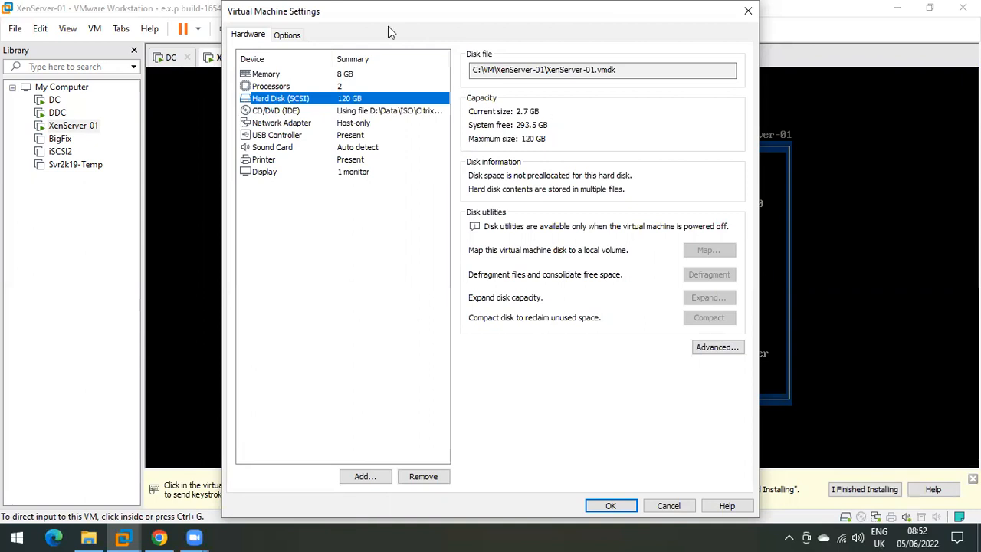
{"action": "left_click_drag", "start_coordinate": [388, 27], "coordinate": [342, 35]}
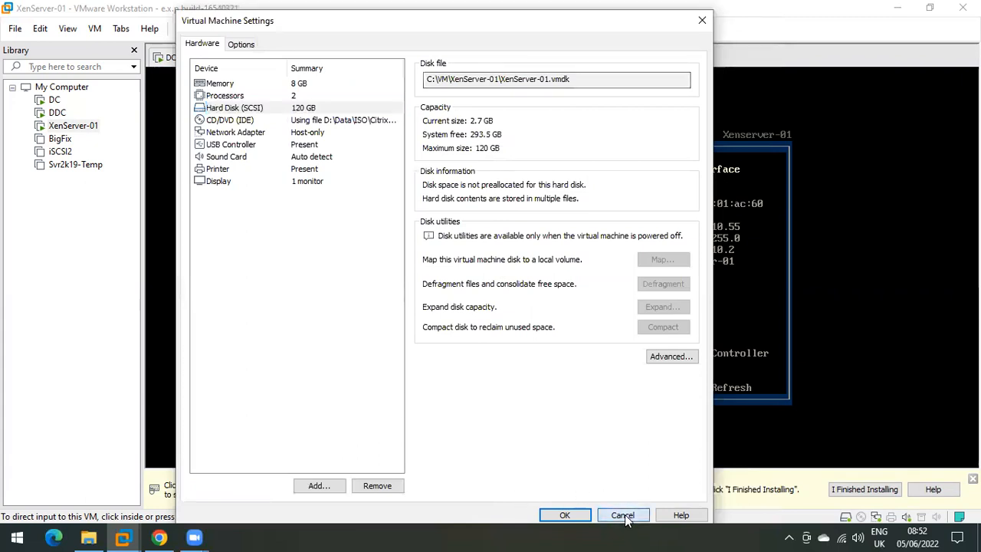
{"action": "left_click", "coordinate": [624, 515]}
{"action": "left_click", "coordinate": [313, 59]}
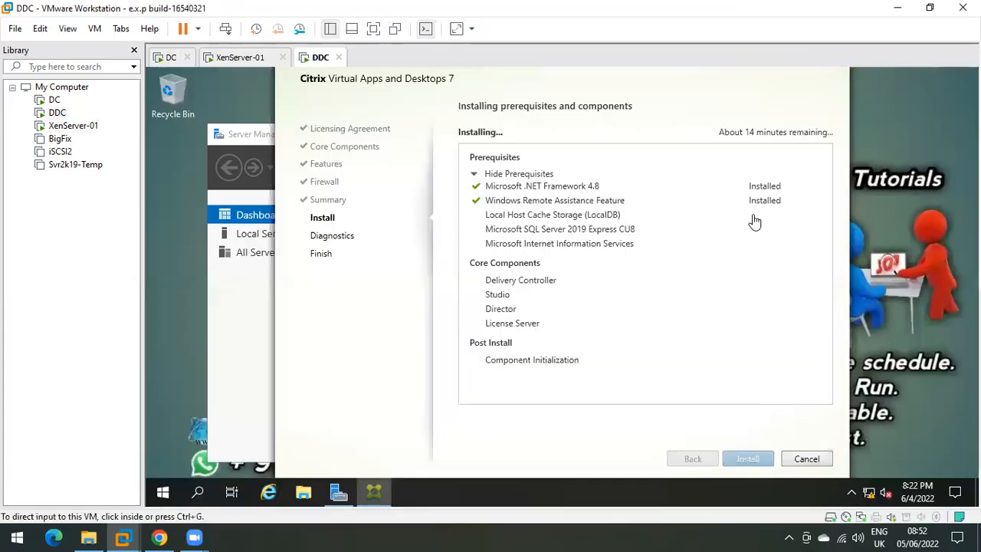
{"action": "left_click", "coordinate": [252, 58]}
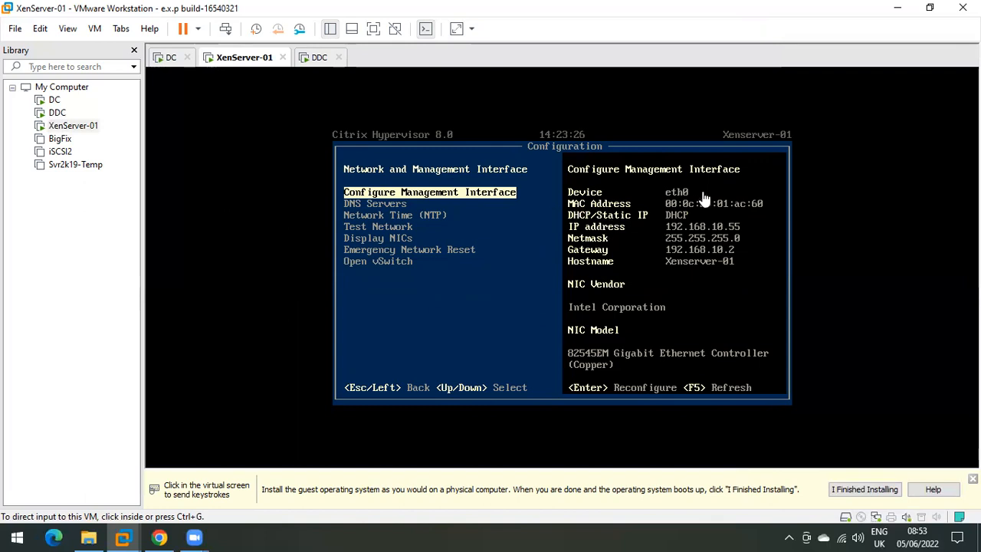
Step: Minimize VMware Workstation and search the host Start menu for 'xence'
{"action": "left_click", "coordinate": [899, 8]}
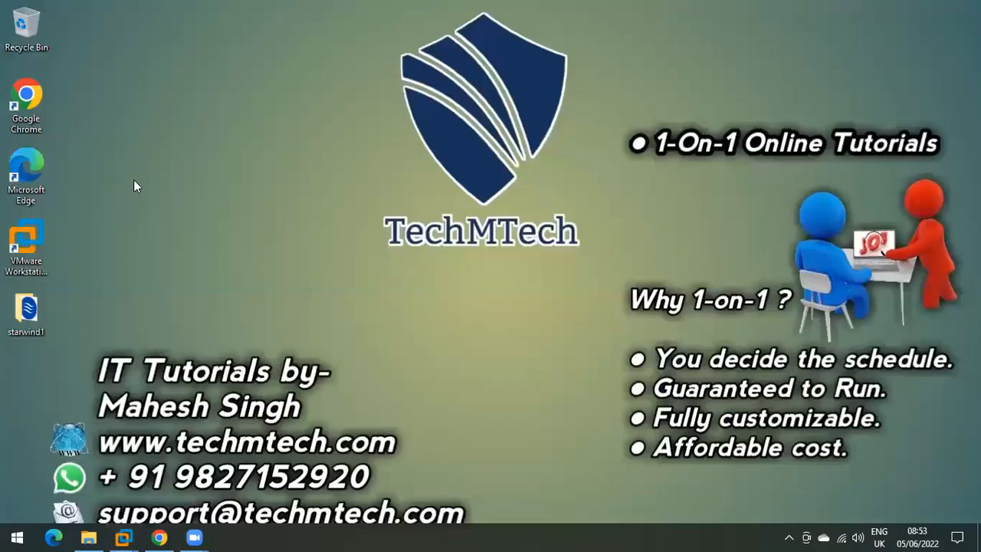
{"action": "mouse_move", "coordinate": [123, 537]}
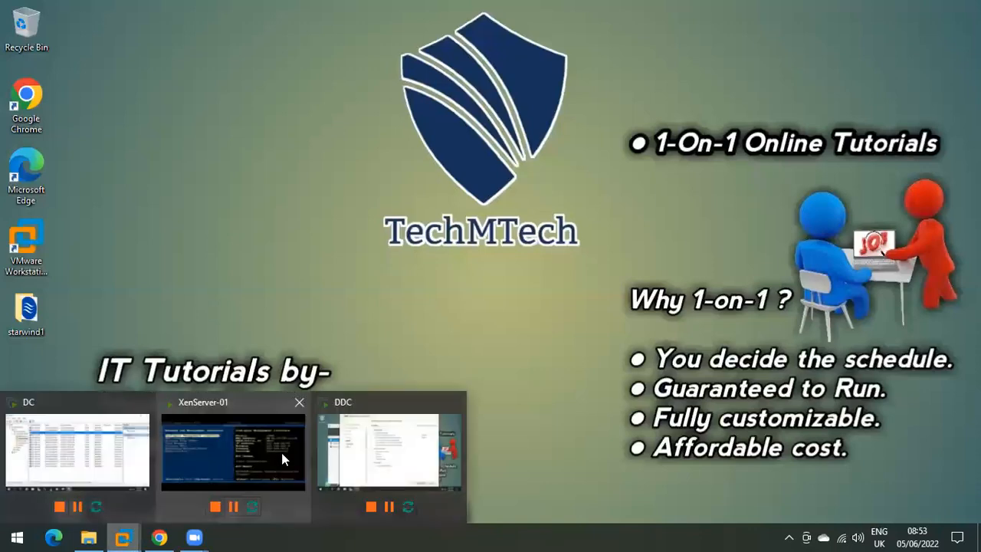
{"action": "left_click", "coordinate": [282, 458]}
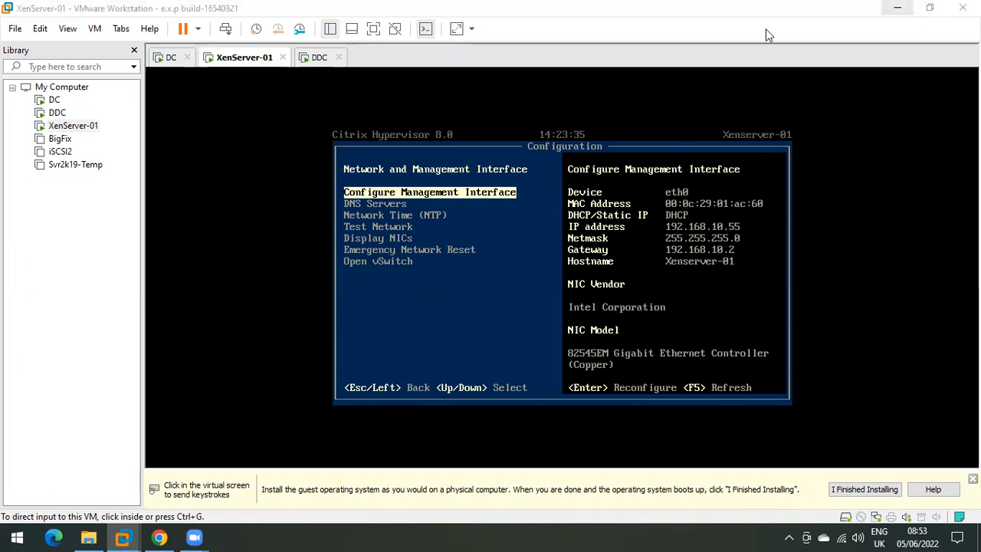
{"action": "left_click", "coordinate": [898, 8]}
{"action": "left_click", "coordinate": [17, 537]}
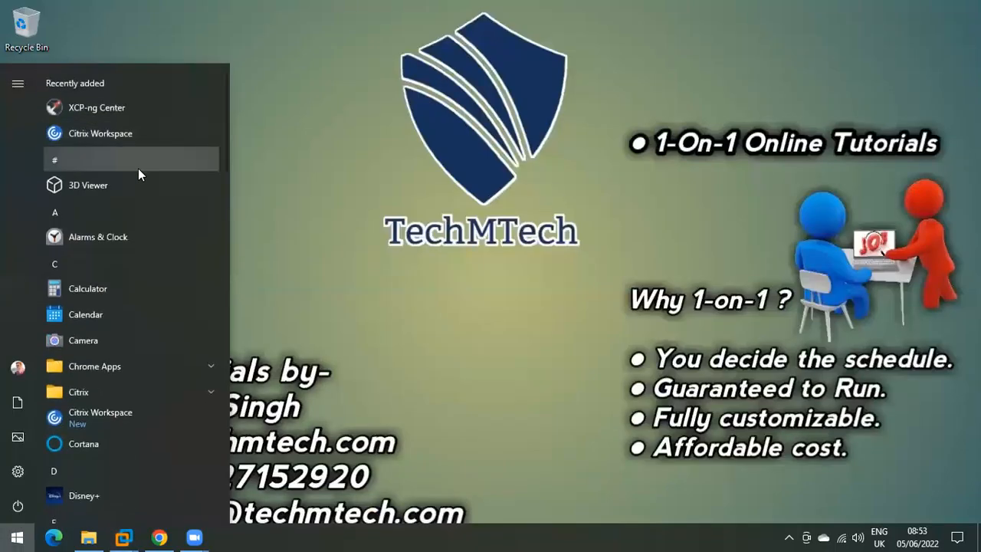
{"action": "type", "text": "xence"}
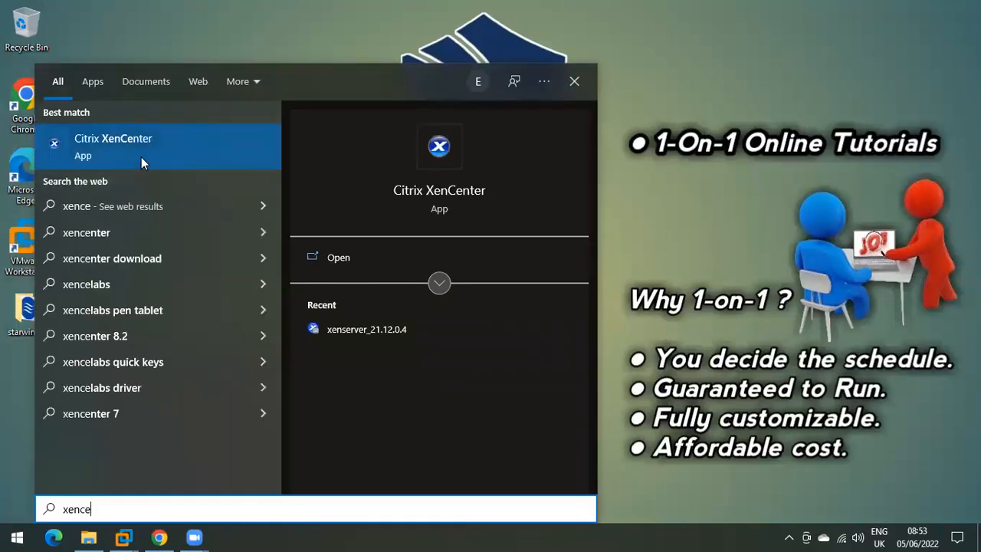
Step: Launch Citrix XenCenter from the search results and bring the XenServer-01 console forward
{"action": "left_click", "coordinate": [141, 157]}
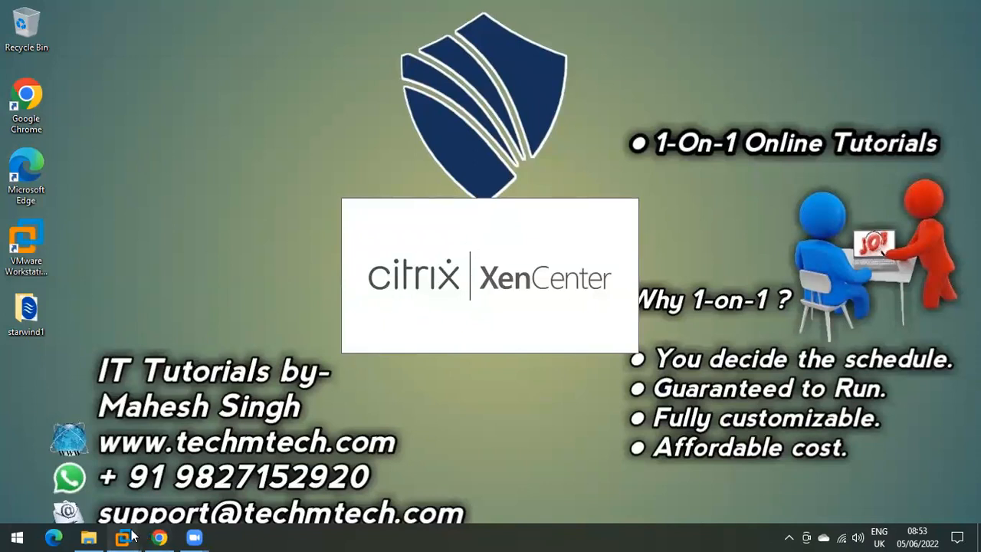
{"action": "left_click", "coordinate": [199, 440]}
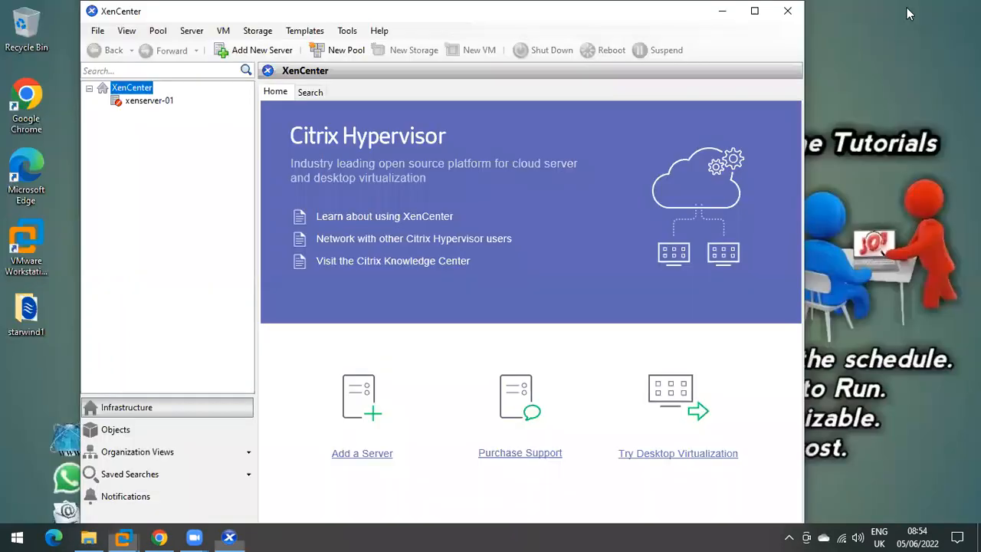
Step: Bring XenCenter forward, maximised, and remove the old xenserver-01 connection
{"action": "left_click", "coordinate": [897, 8]}
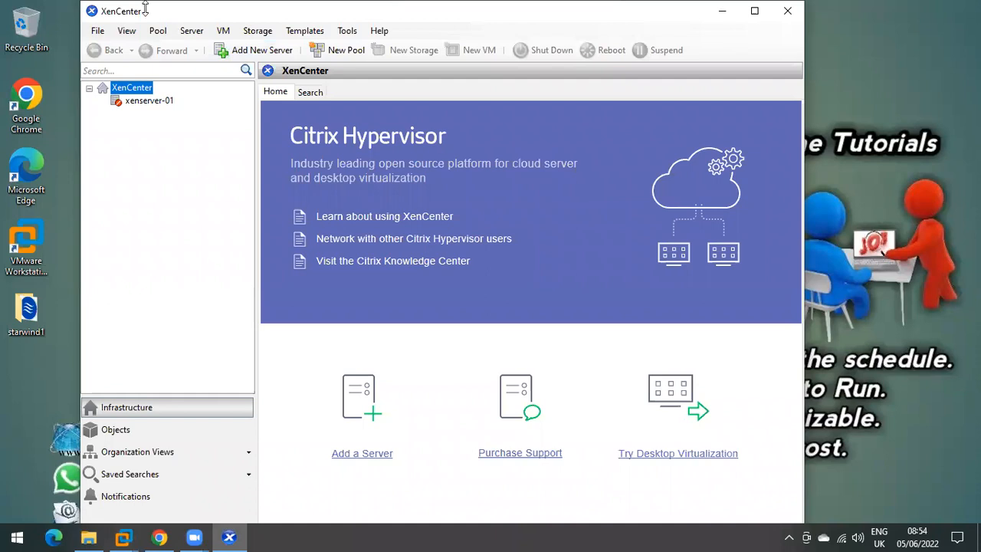
{"action": "double_click", "coordinate": [144, 7]}
{"action": "left_click", "coordinate": [57, 96]}
{"action": "right_click", "coordinate": [58, 97]}
{"action": "left_click", "coordinate": [96, 140]}
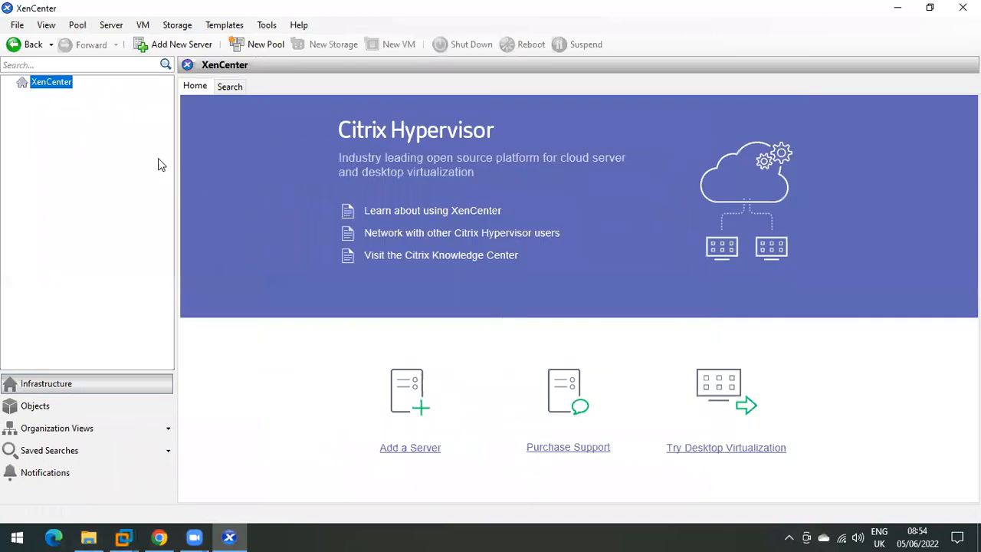
Step: Start adding a server at 192.168.10.56, then check the host's real IP in the VMware console
{"action": "right_click", "coordinate": [56, 90]}
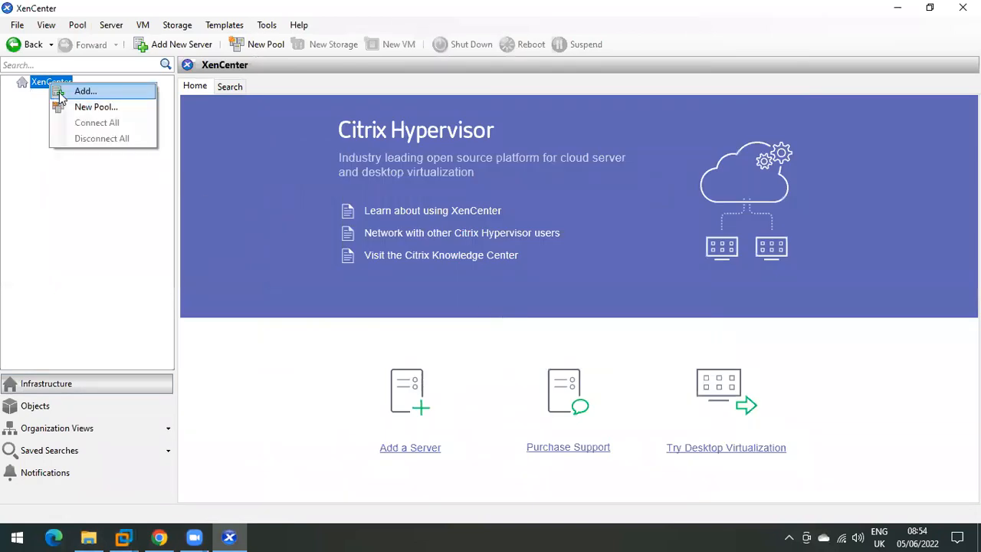
{"action": "left_click", "coordinate": [59, 92]}
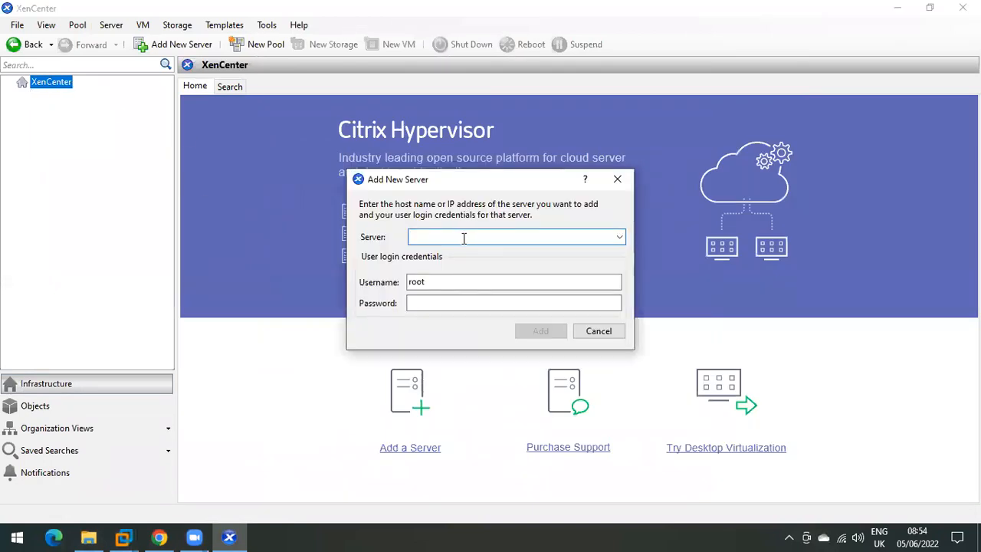
{"action": "type", "text": "192.168"}
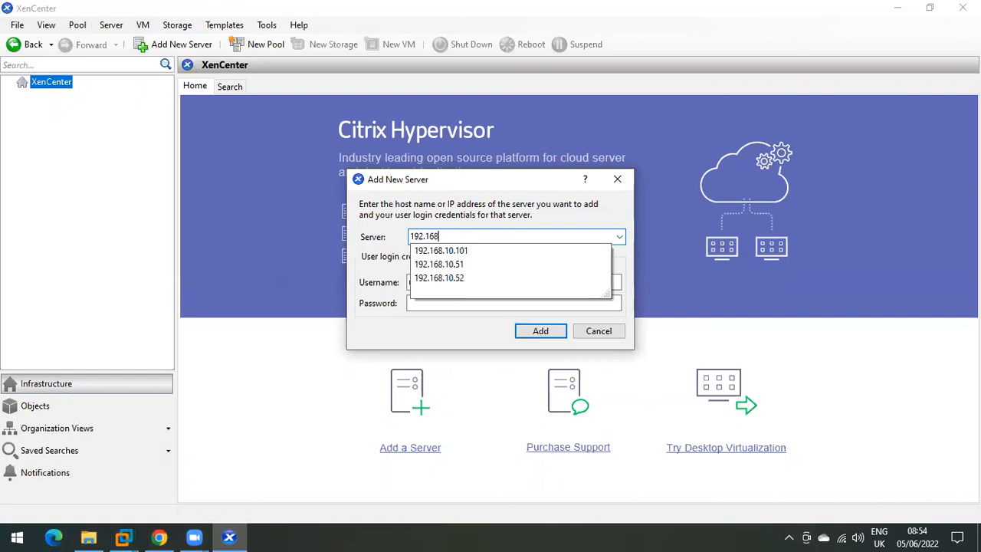
{"action": "type", "text": ".10.56"}
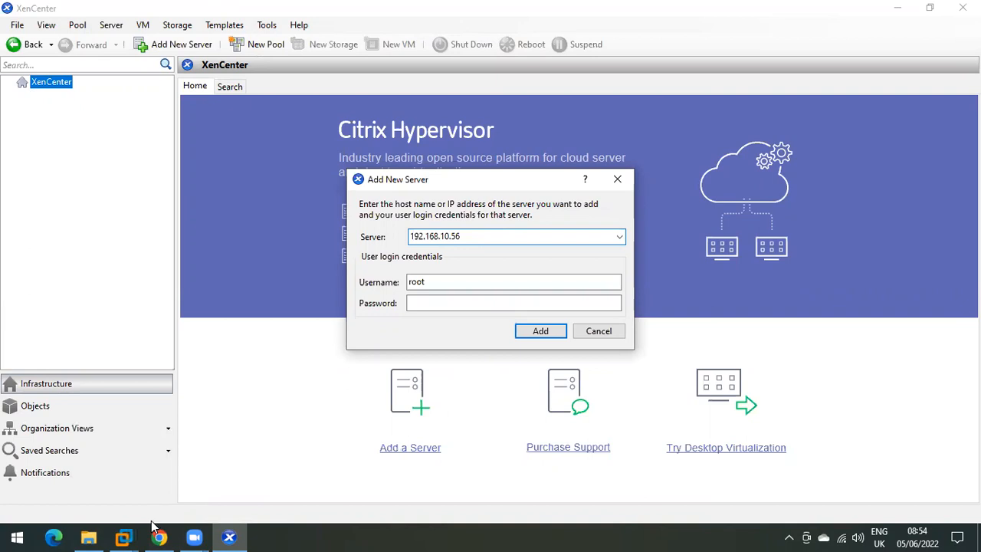
{"action": "mouse_move", "coordinate": [123, 536]}
{"action": "left_click", "coordinate": [256, 443]}
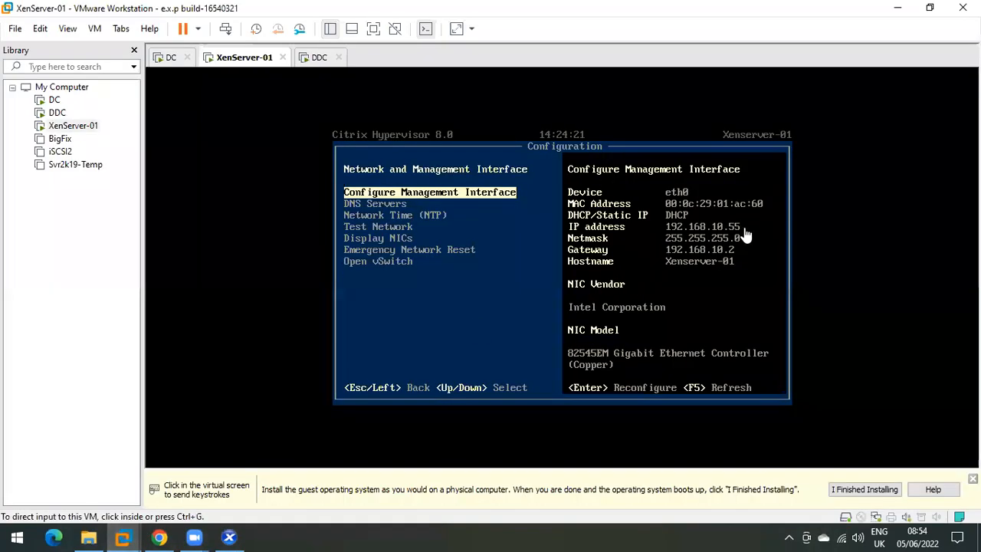
{"action": "left_click", "coordinate": [898, 8]}
Step: Correct the server address to 192.168.10.55, enter the root password and connect
{"action": "left_click", "coordinate": [480, 238]}
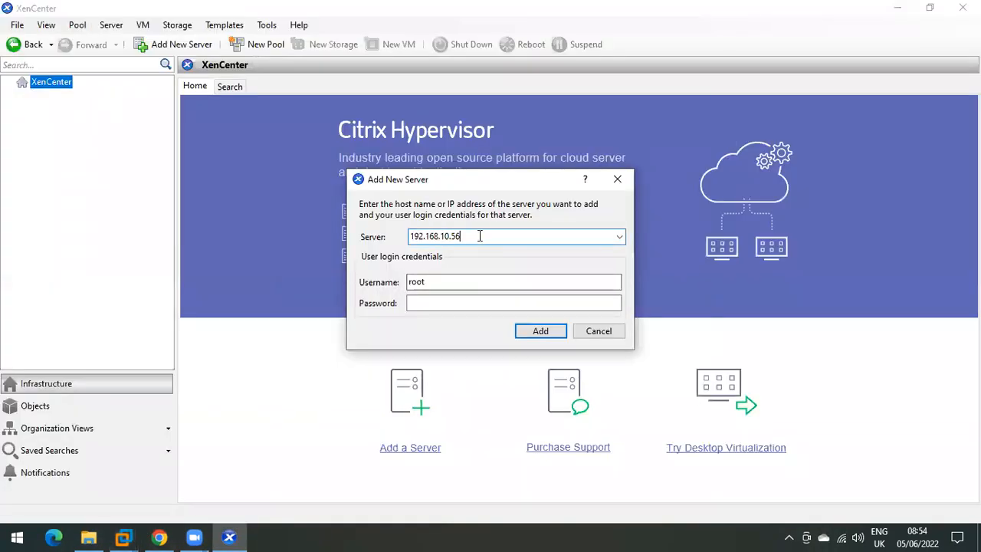
{"action": "key", "text": "BackSpace"}
{"action": "type", "text": "5"}
{"action": "left_click", "coordinate": [443, 282]}
{"action": "left_click", "coordinate": [434, 299]}
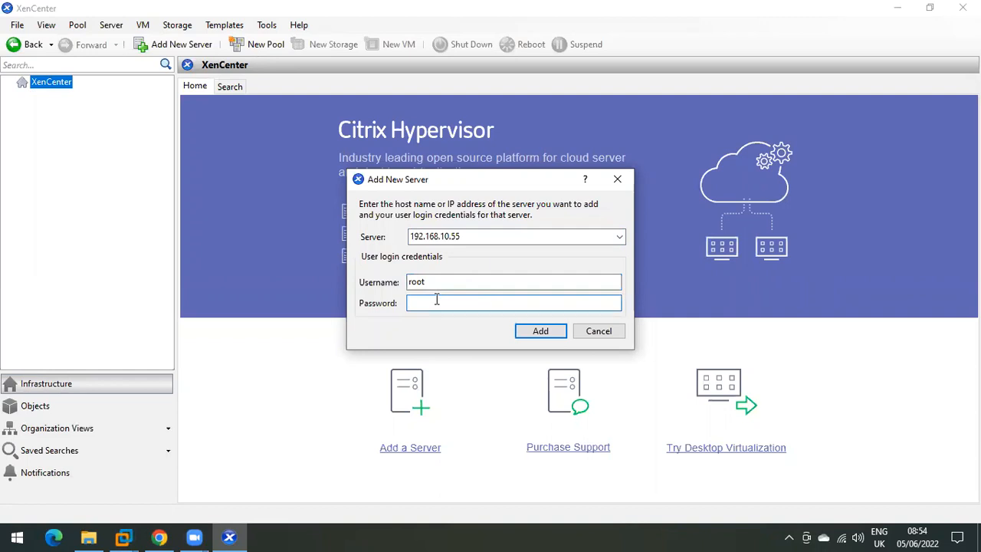
{"action": "type", "text": "*********"}
{"action": "key", "text": "Return"}
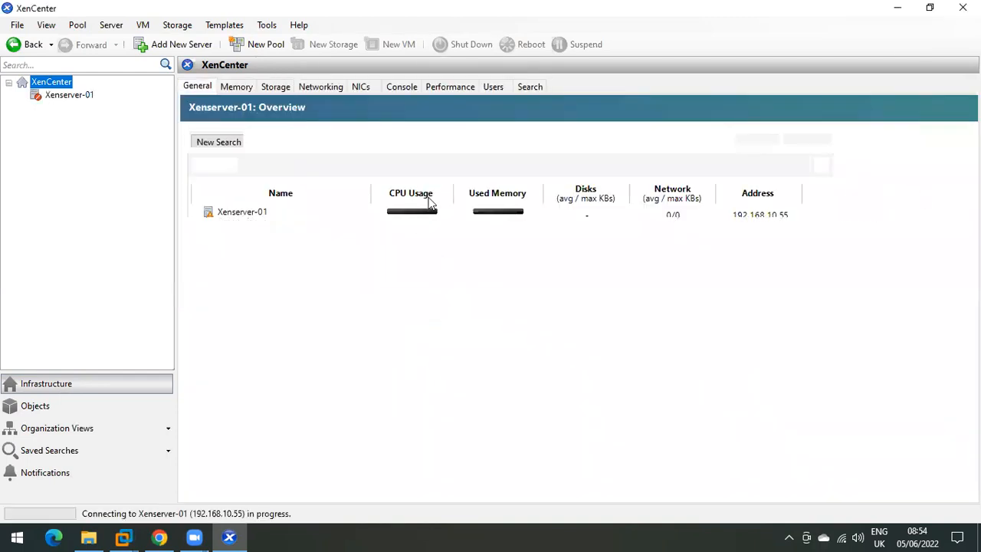
Step: Open Xenserver-01's console in XenCenter, submit the root password and launch xsconsole
{"action": "mouse_move", "coordinate": [123, 536]}
{"action": "left_click", "coordinate": [255, 435]}
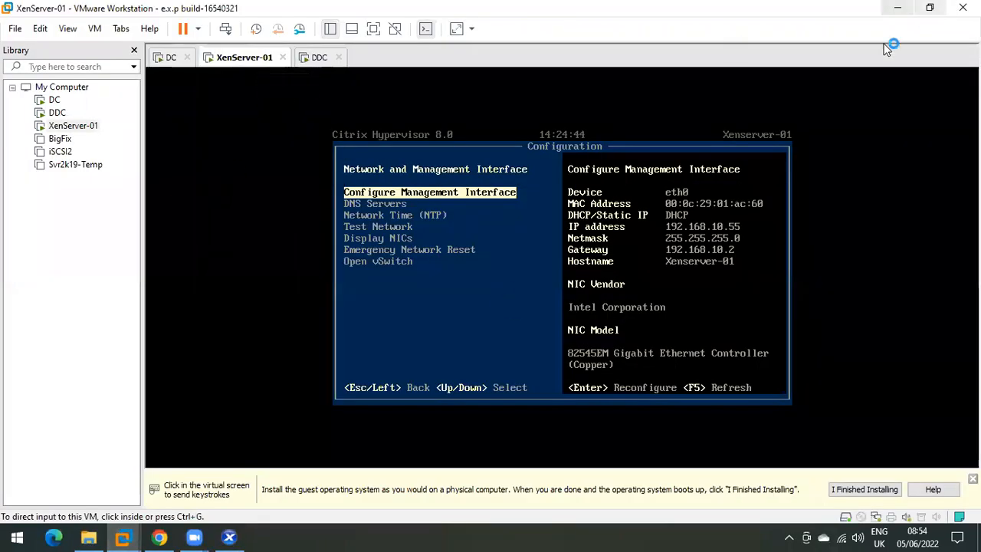
{"action": "left_click", "coordinate": [898, 8]}
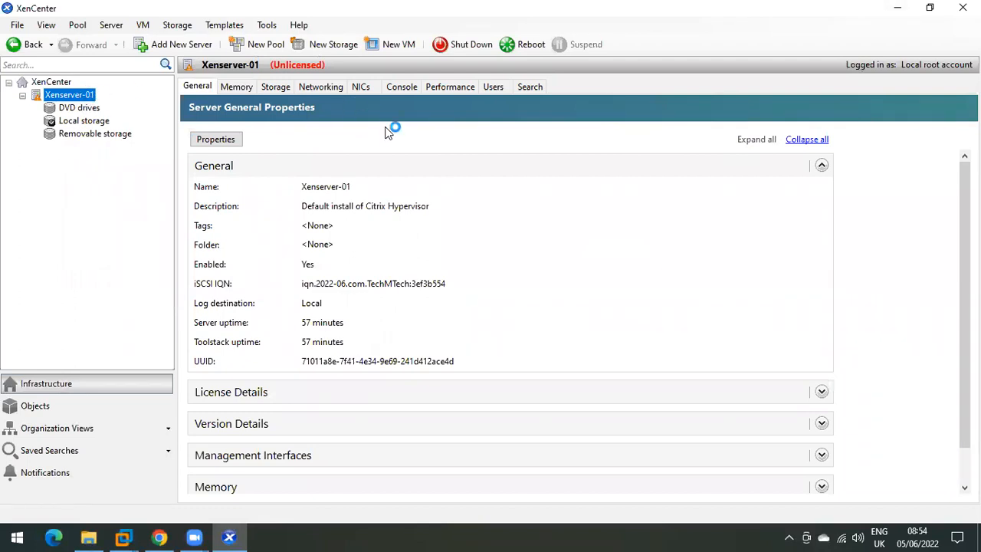
{"action": "left_click", "coordinate": [399, 87]}
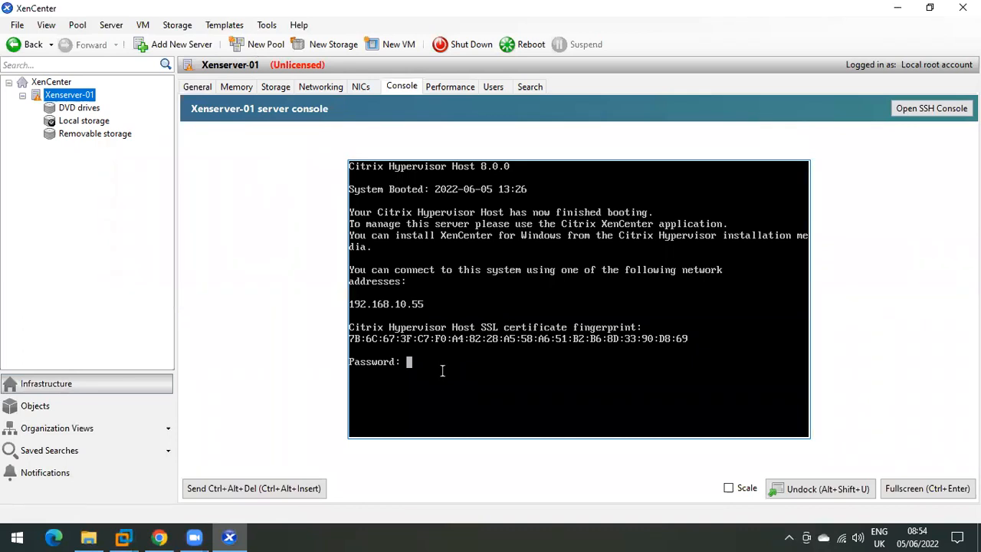
{"action": "key", "text": "Return"}
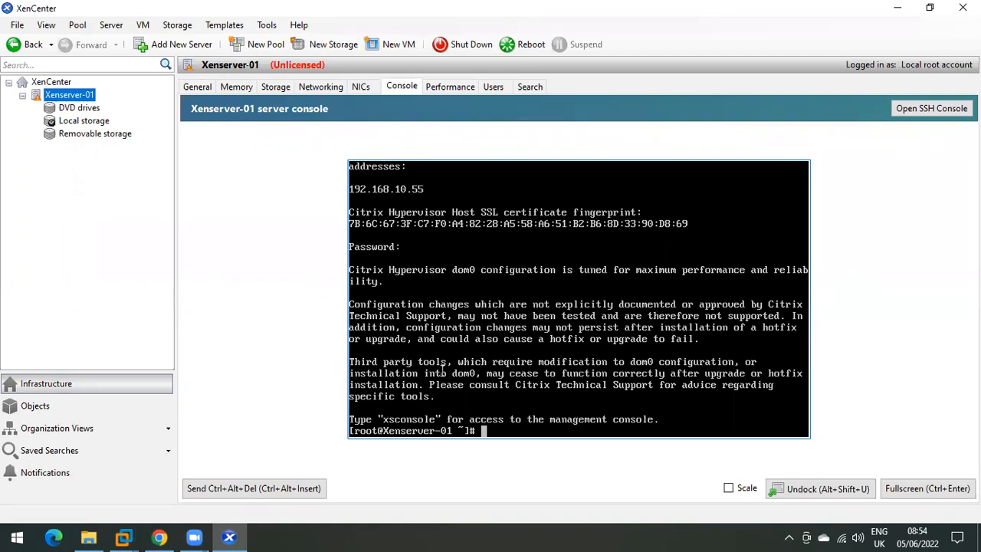
{"action": "type", "text": "xsconsole"}
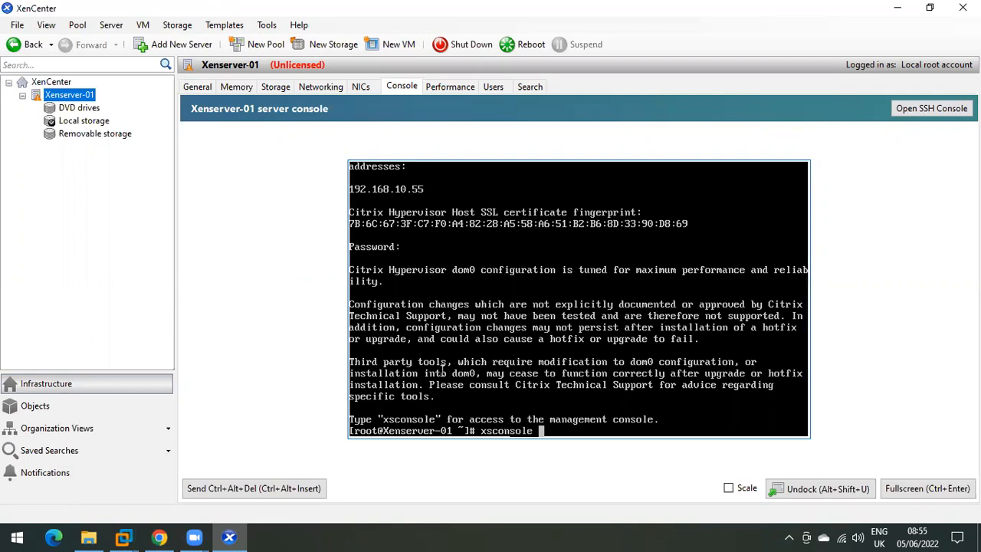
{"action": "key", "text": "Return"}
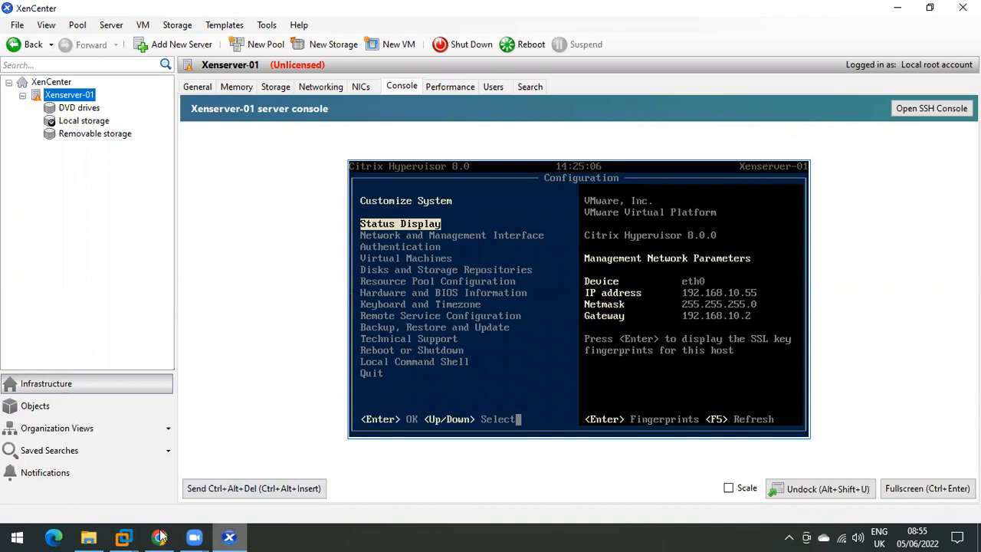
Step: Glance at the XenServer-01 VMware window, then return to XenCenter and select Xenserver-01
{"action": "mouse_move", "coordinate": [125, 536]}
{"action": "left_click", "coordinate": [235, 455]}
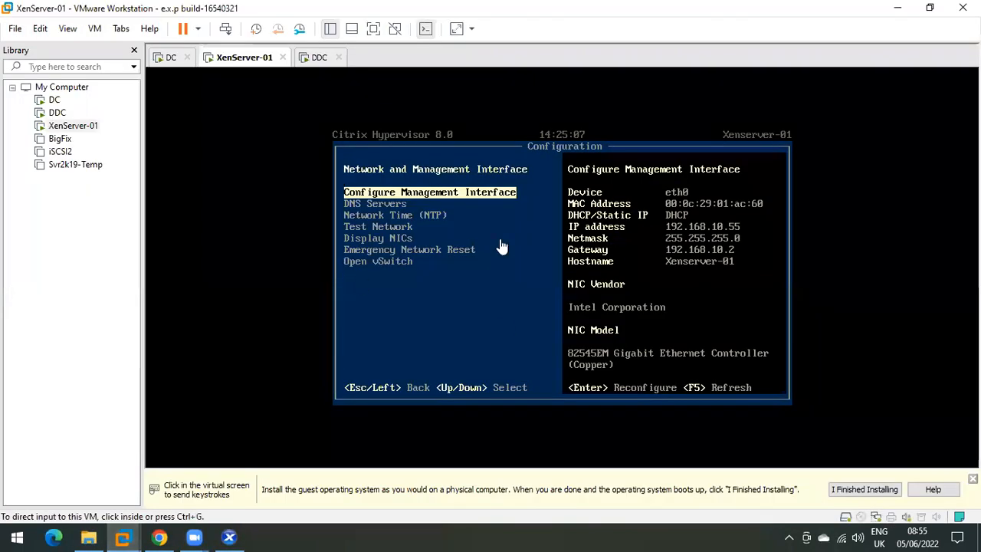
{"action": "left_click", "coordinate": [898, 8]}
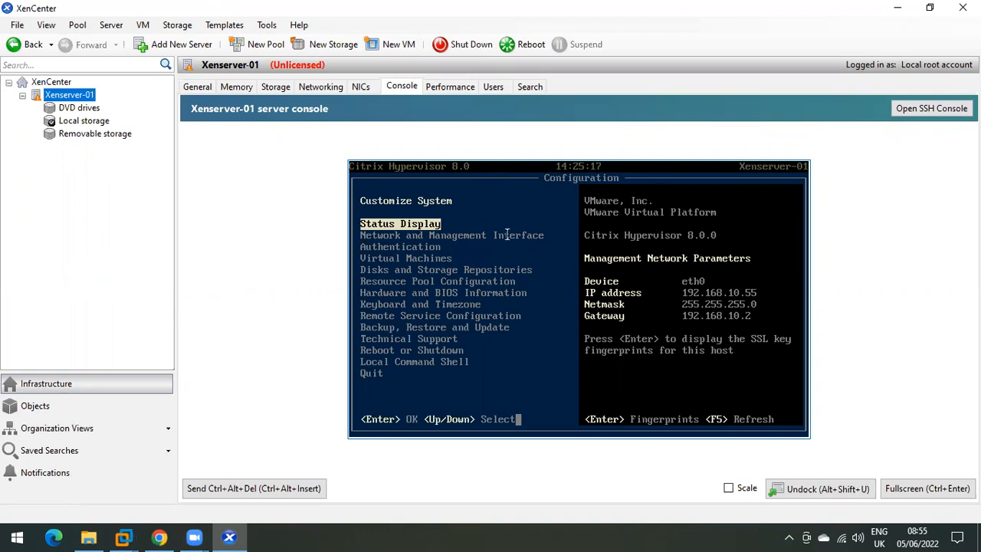
{"action": "left_click", "coordinate": [61, 98]}
Step: Launch the New VM wizard and browse the Windows 7, 8.1, 10 and Server 2008 templates
{"action": "right_click", "coordinate": [70, 93]}
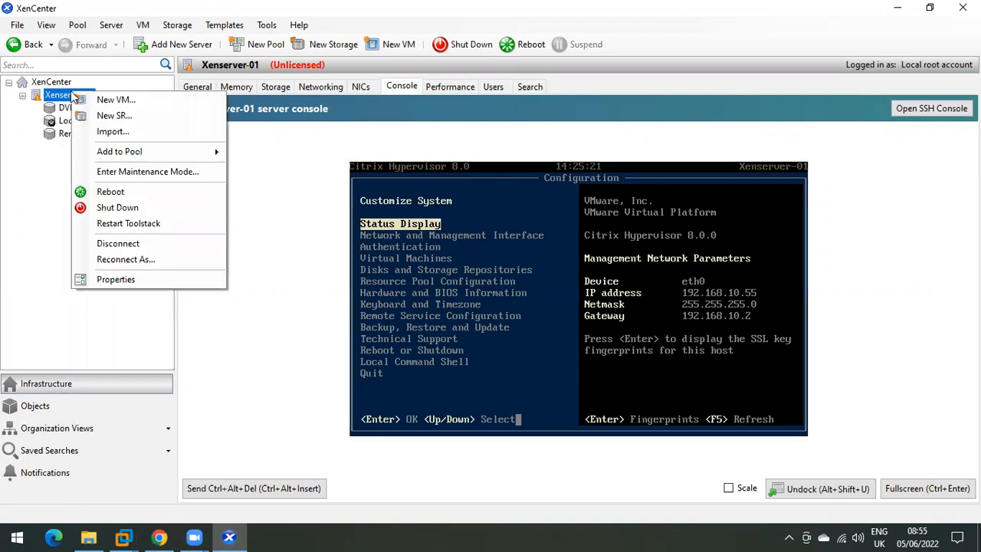
{"action": "left_click", "coordinate": [8, 177]}
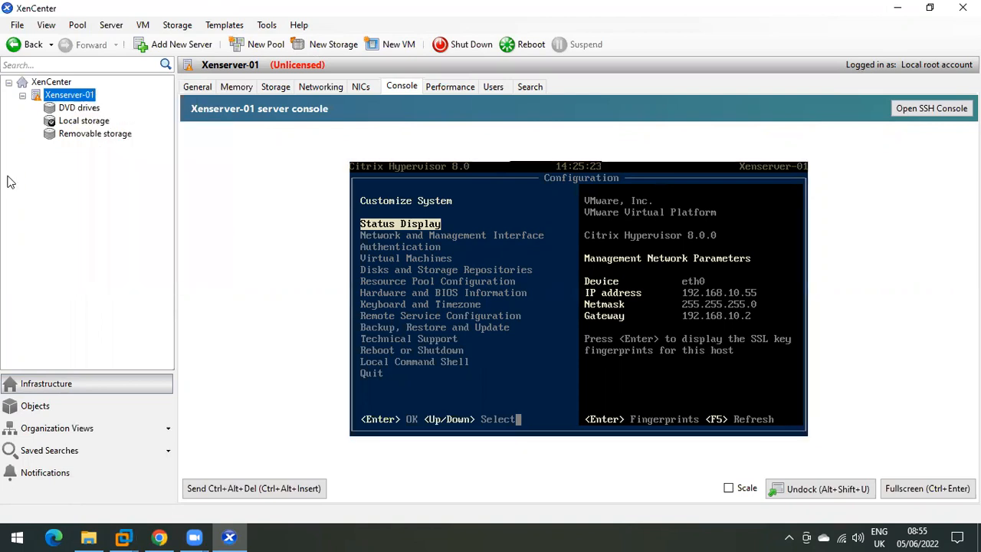
{"action": "left_click", "coordinate": [390, 44]}
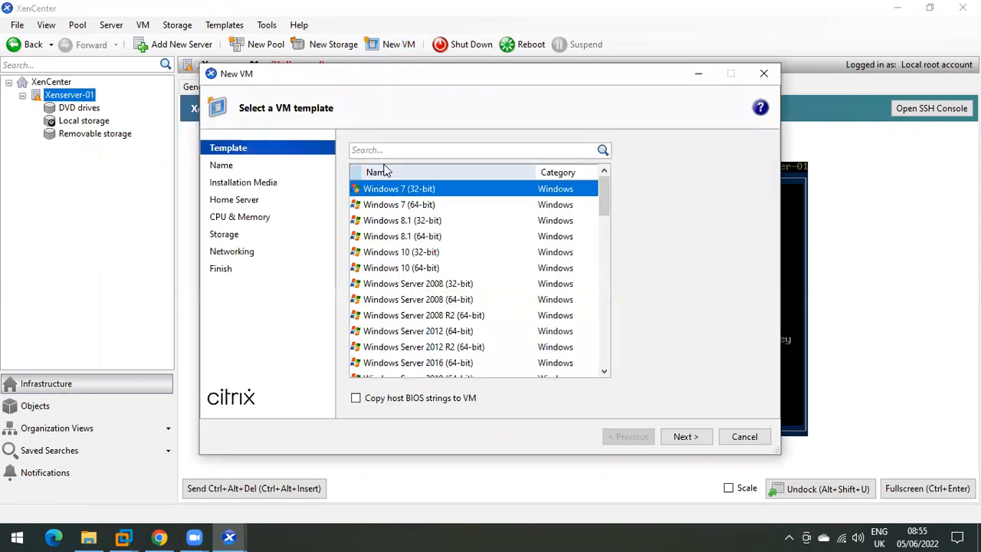
{"action": "left_click", "coordinate": [412, 206]}
{"action": "left_click", "coordinate": [407, 251]}
{"action": "left_click", "coordinate": [406, 300]}
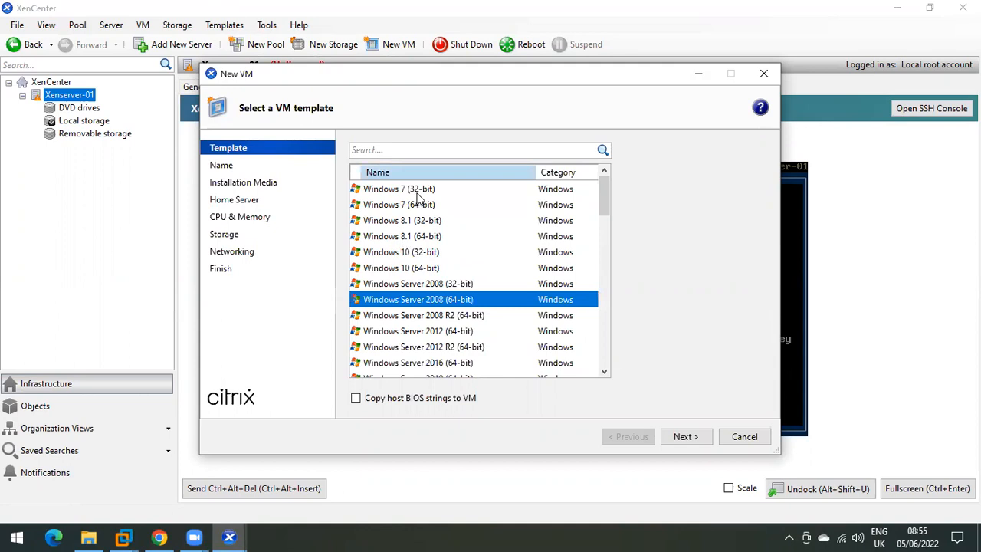
{"action": "left_click", "coordinate": [414, 192]}
{"action": "left_click", "coordinate": [407, 222]}
{"action": "left_click", "coordinate": [407, 252]}
{"action": "left_click", "coordinate": [407, 299]}
Step: Look through Windows Server and Linux templates, then choose Windows 10 (64-bit) and continue
{"action": "left_click", "coordinate": [411, 268]}
{"action": "left_click", "coordinate": [411, 284]}
{"action": "scroll", "coordinate": [410, 287], "scroll_direction": "down", "scroll_amount": 2}
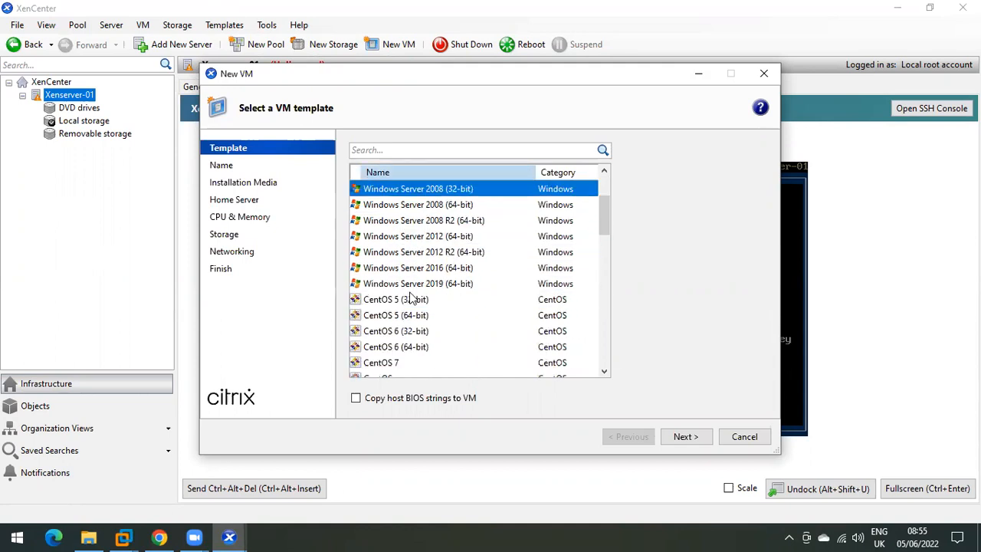
{"action": "left_click", "coordinate": [410, 268]}
{"action": "left_click", "coordinate": [411, 283]}
{"action": "left_click", "coordinate": [409, 301]}
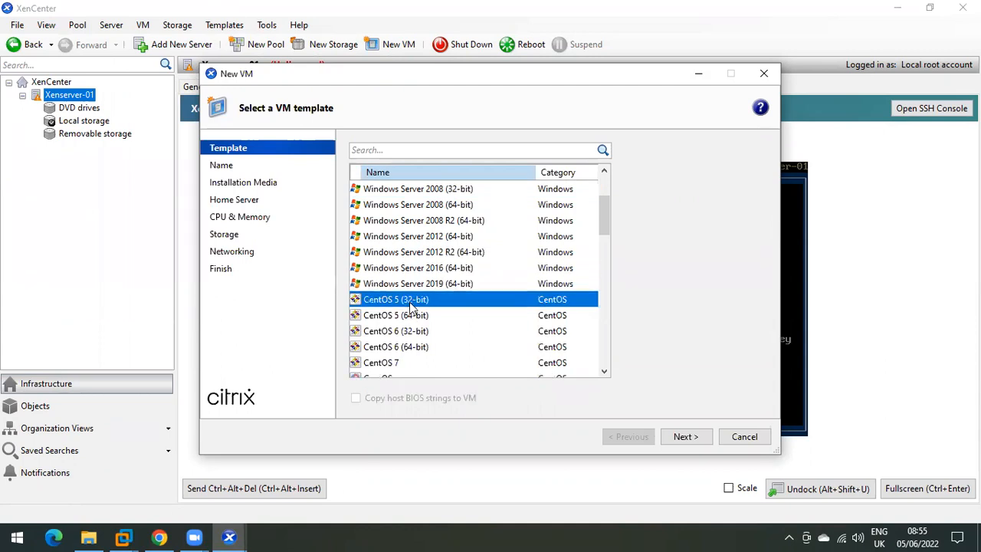
{"action": "scroll", "coordinate": [401, 281], "scroll_direction": "down", "scroll_amount": 10}
{"action": "scroll", "coordinate": [400, 265], "scroll_direction": "up", "scroll_amount": 2}
{"action": "left_click", "coordinate": [404, 252]}
{"action": "left_click", "coordinate": [407, 300]}
{"action": "scroll", "coordinate": [406, 302], "scroll_direction": "down", "scroll_amount": 6}
{"action": "scroll", "coordinate": [406, 305], "scroll_direction": "up", "scroll_amount": 10}
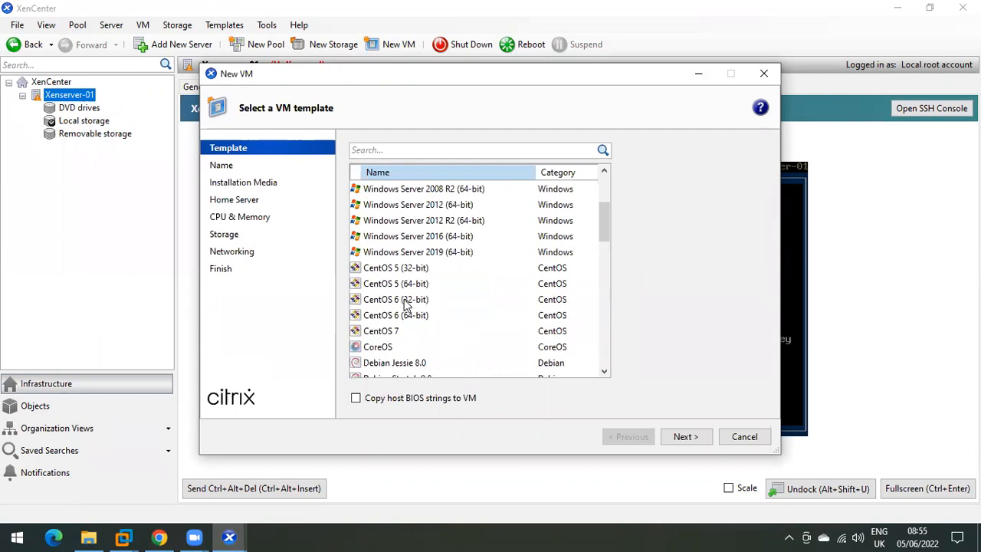
{"action": "left_click", "coordinate": [391, 267]}
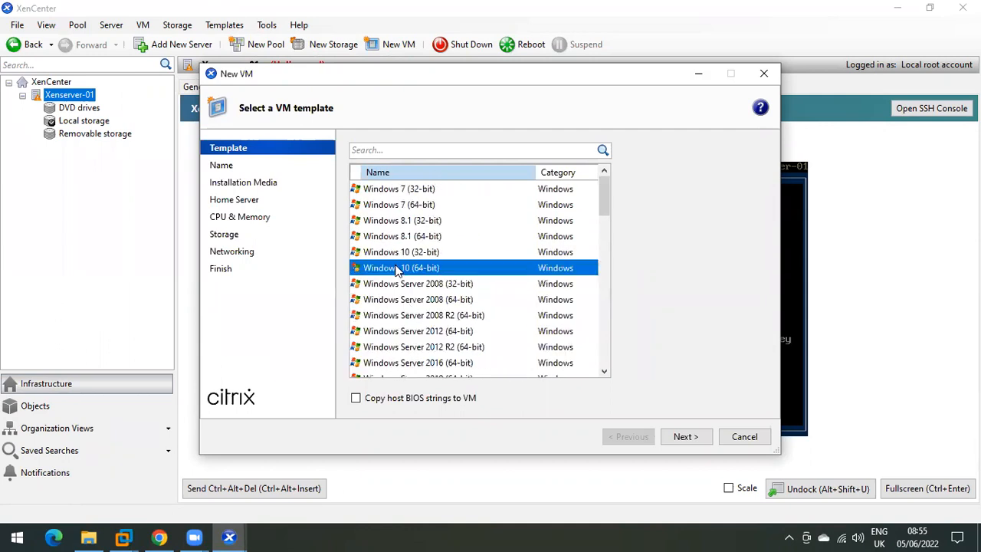
{"action": "left_click", "coordinate": [685, 436]}
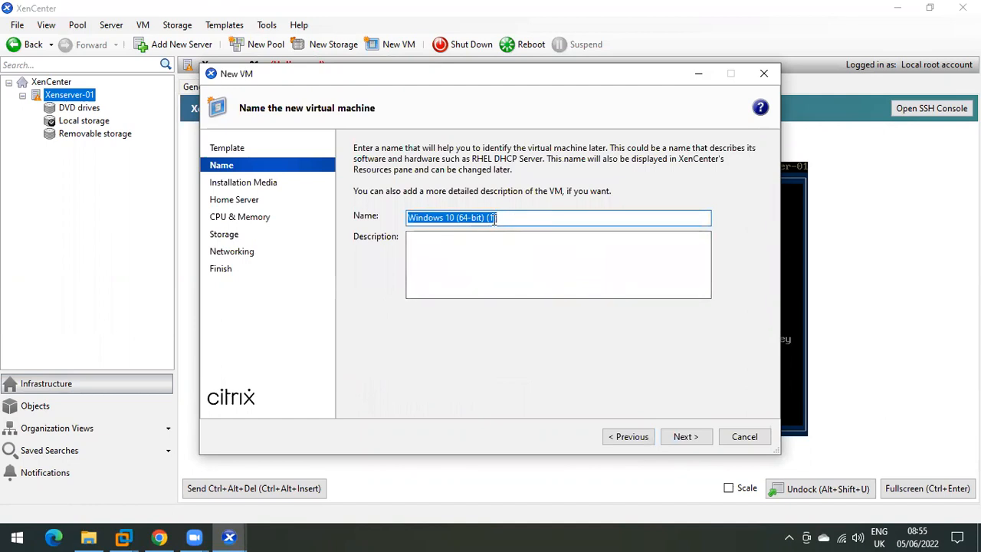
Step: Name the VM Win10 and use DVD drive 0 on Xenserver-01 as installation media
{"action": "type", "text": "Win10"}
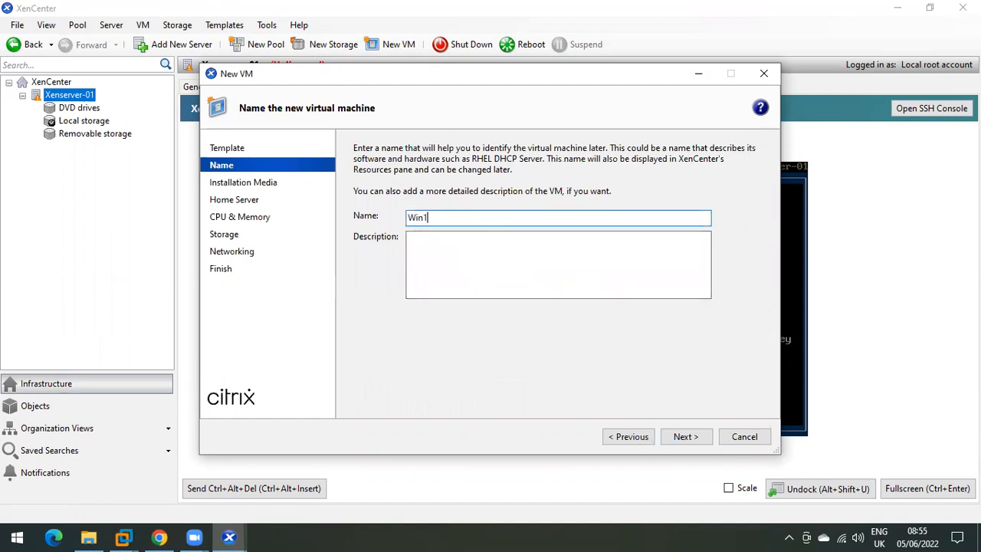
{"action": "left_click", "coordinate": [681, 436]}
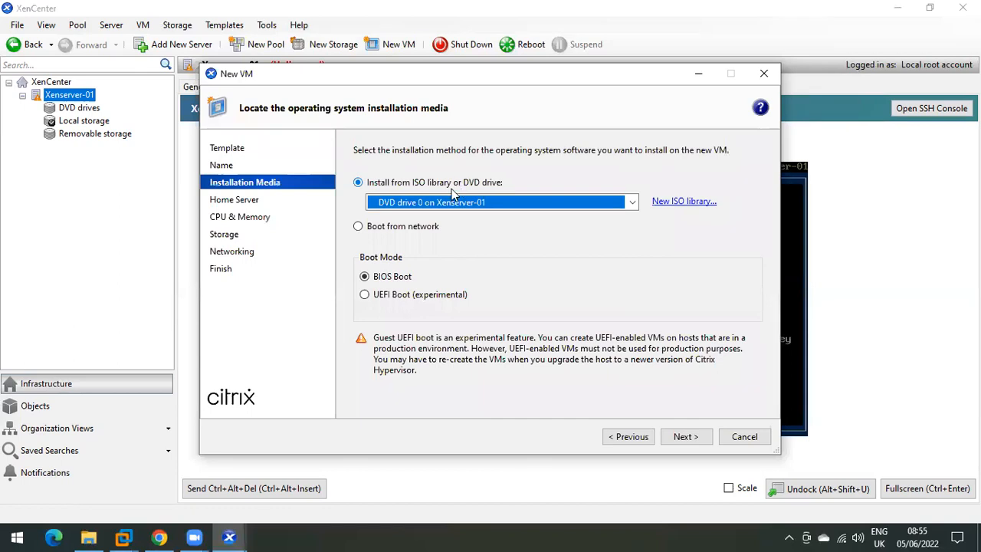
{"action": "left_click", "coordinate": [442, 203]}
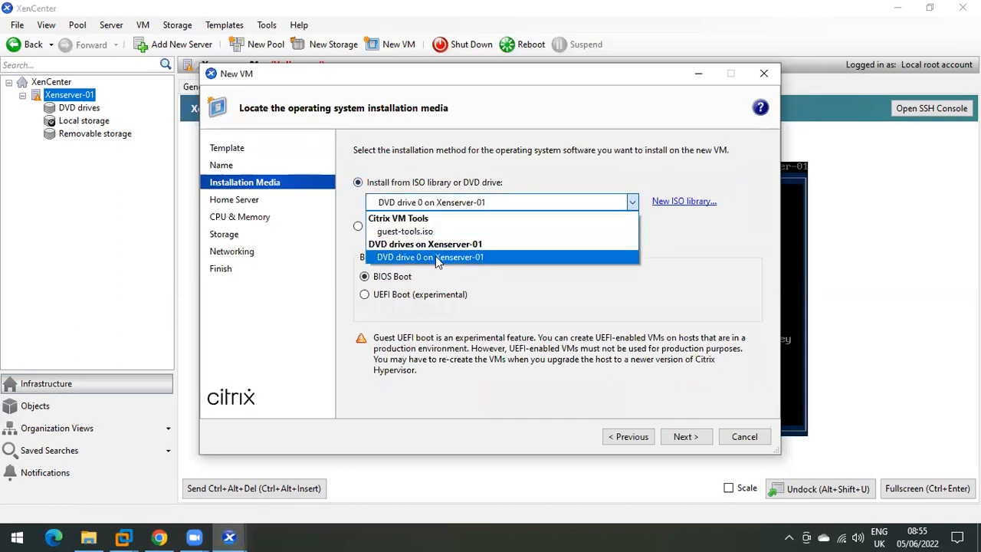
{"action": "left_click", "coordinate": [439, 257]}
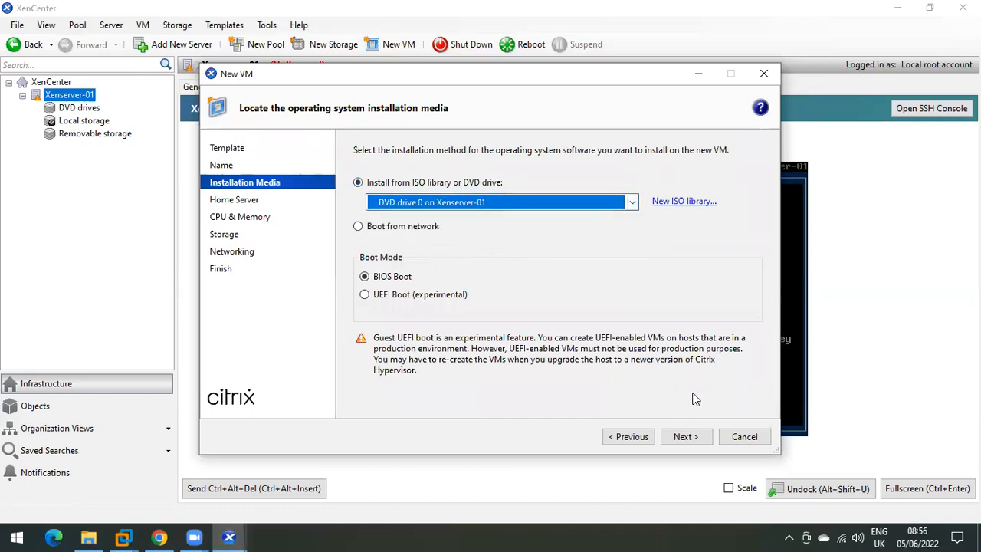
{"action": "left_click", "coordinate": [684, 436]}
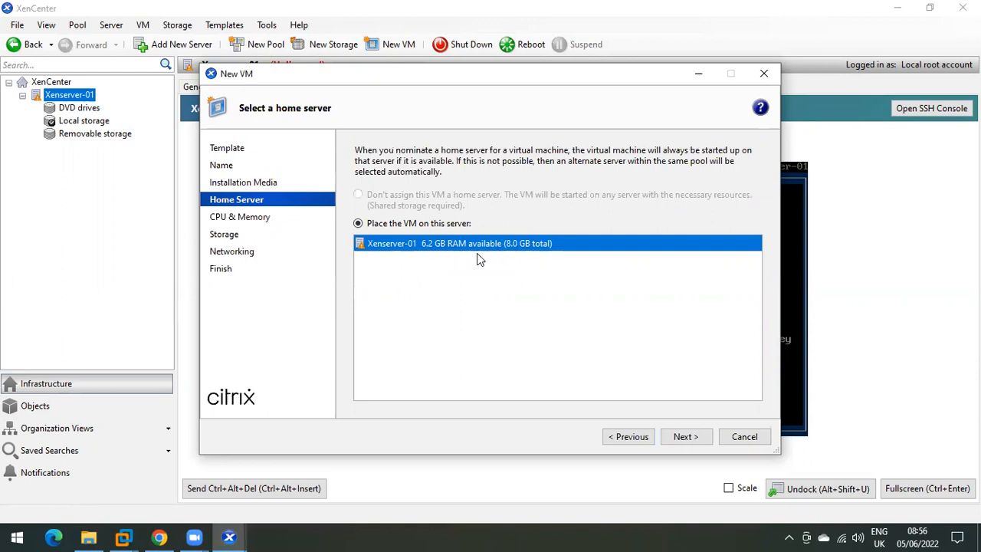
Step: Keep Xenserver-01 as home server, set 2 sockets with 1 core each and 2.0 GB memory
{"action": "left_click", "coordinate": [686, 437]}
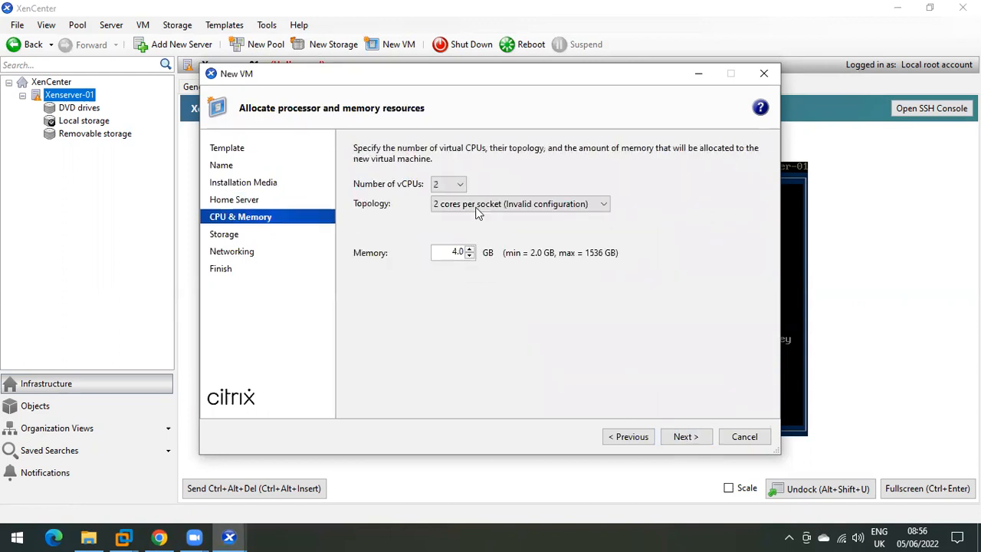
{"action": "left_click", "coordinate": [466, 206]}
{"action": "left_click", "coordinate": [471, 222]}
{"action": "left_click", "coordinate": [457, 252]}
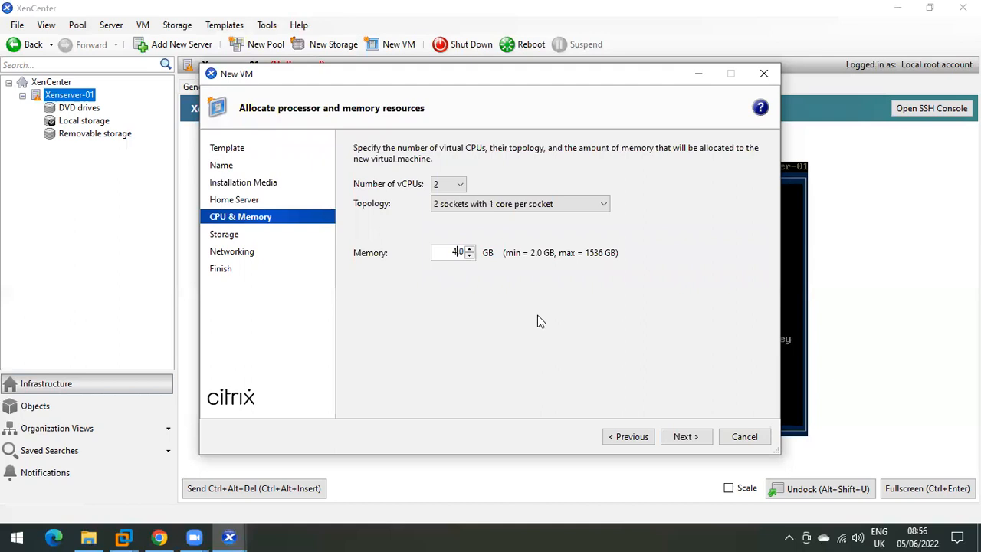
{"action": "type", "text": "2."}
{"action": "left_click", "coordinate": [685, 436]}
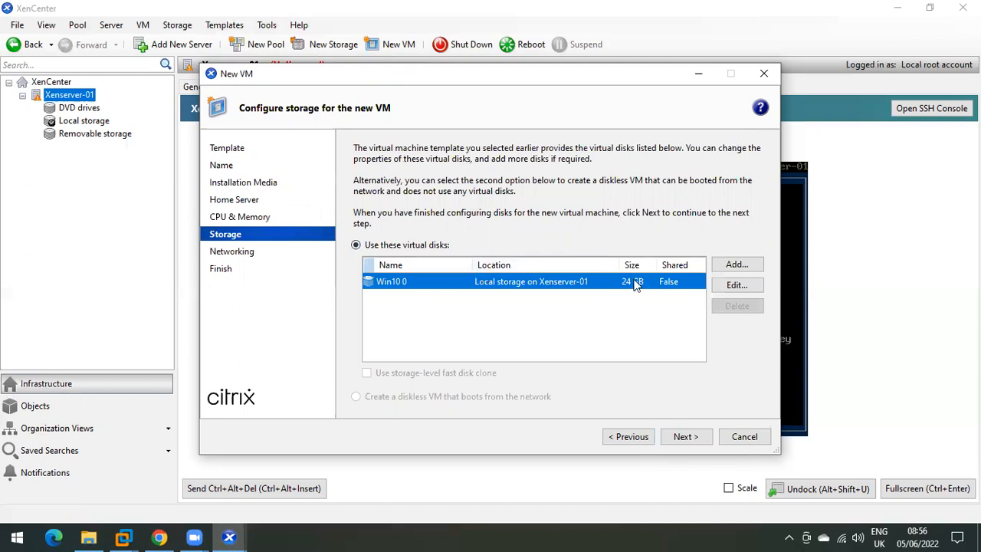
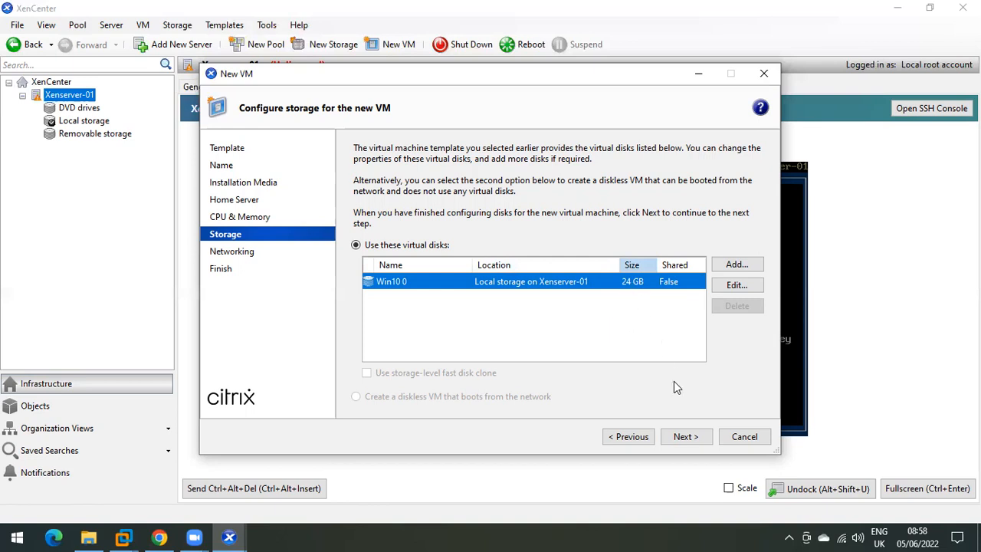
Step: Advance past storage and networking to the Win10 summary, review it, then cancel the wizard
{"action": "left_click", "coordinate": [686, 436]}
{"action": "left_click", "coordinate": [686, 436]}
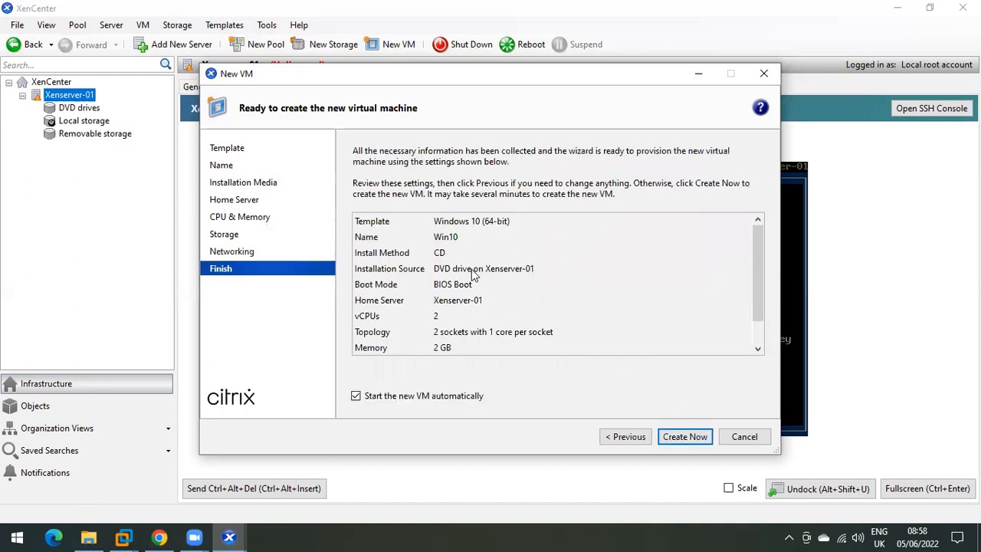
{"action": "scroll", "coordinate": [451, 287], "scroll_direction": "down", "scroll_amount": 1}
{"action": "scroll", "coordinate": [451, 287], "scroll_direction": "up", "scroll_amount": 1}
{"action": "left_click", "coordinate": [744, 438]}
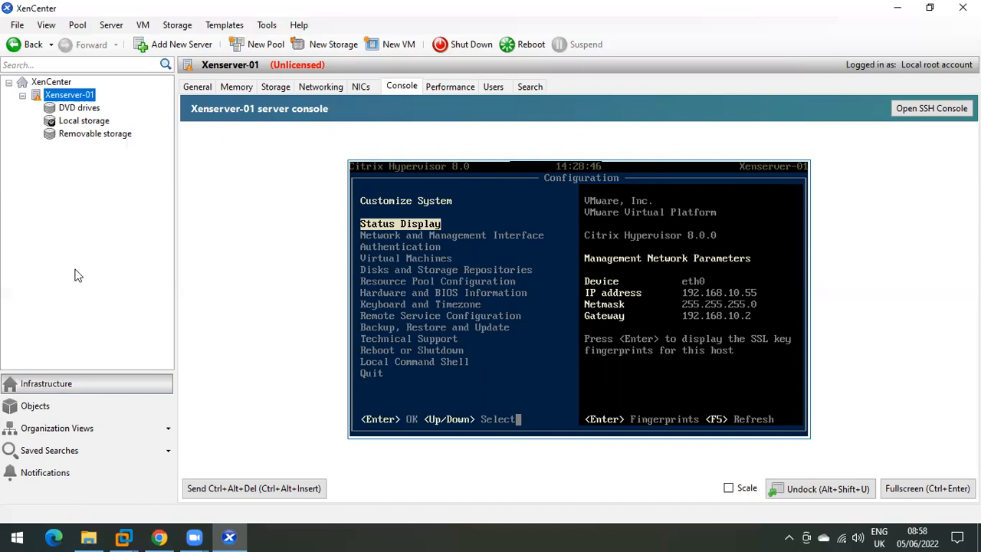
Step: Open the ISO folder's Sharing properties in Data on the Seagate Expansion Drive
{"action": "left_click", "coordinate": [88, 537]}
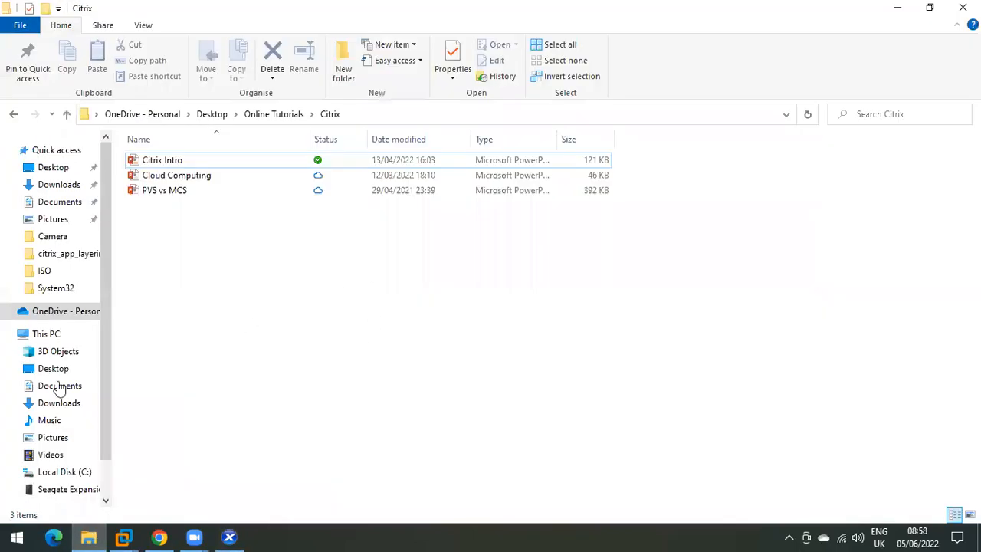
{"action": "left_click", "coordinate": [53, 334]}
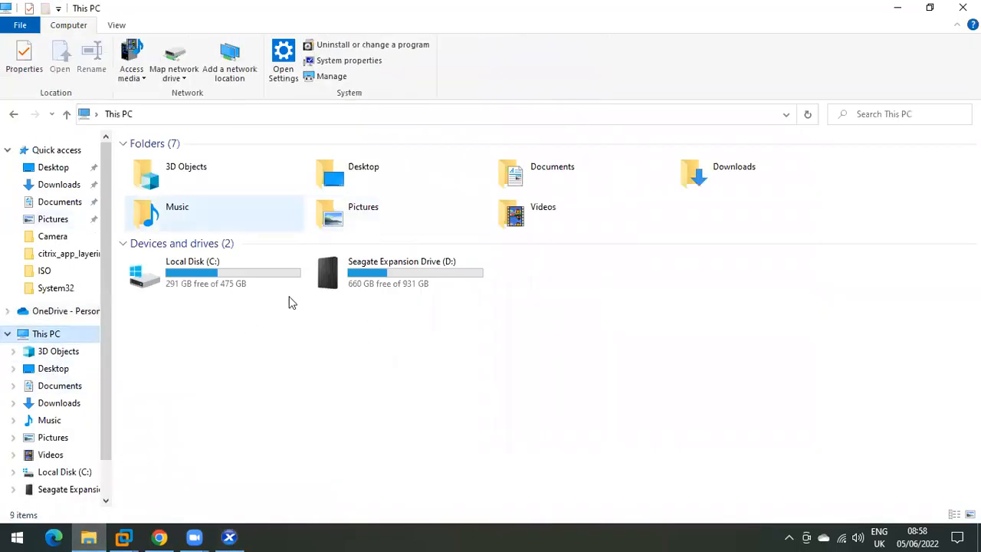
{"action": "double_click", "coordinate": [368, 272]}
{"action": "double_click", "coordinate": [161, 175]}
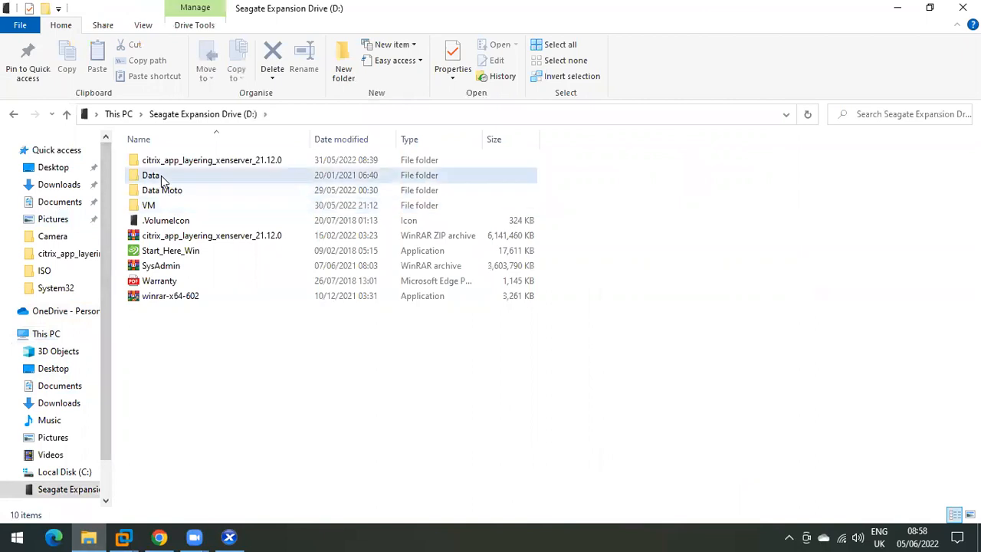
{"action": "left_click", "coordinate": [159, 177]}
{"action": "right_click", "coordinate": [158, 177]}
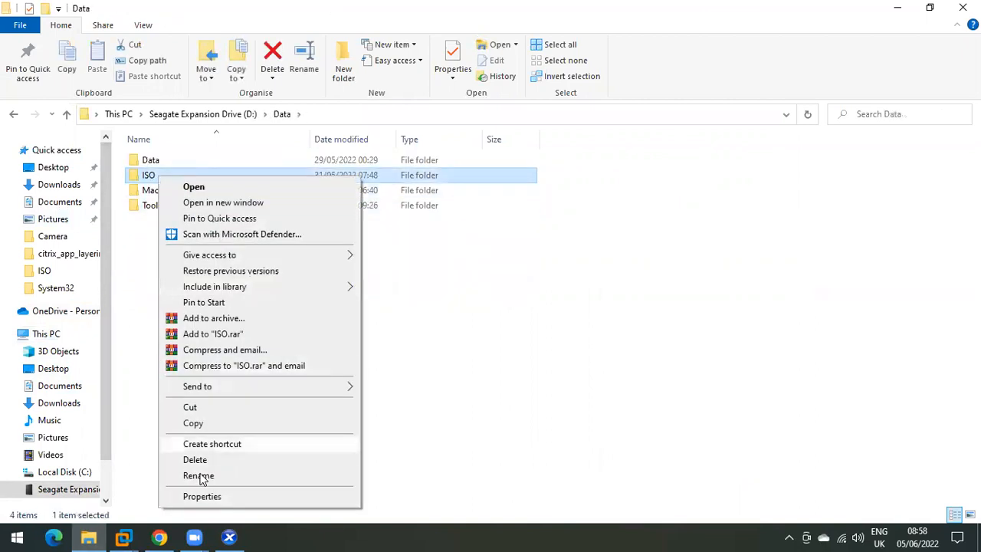
{"action": "left_click", "coordinate": [203, 500]}
{"action": "left_click", "coordinate": [233, 205]}
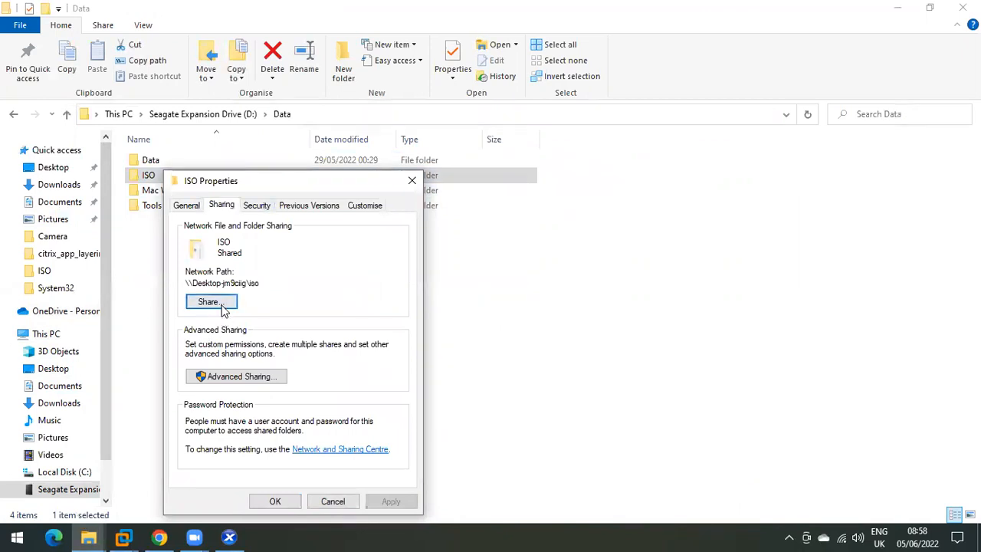
Step: Review the ISO share's advanced sharing permissions and accept them
{"action": "left_click", "coordinate": [227, 375]}
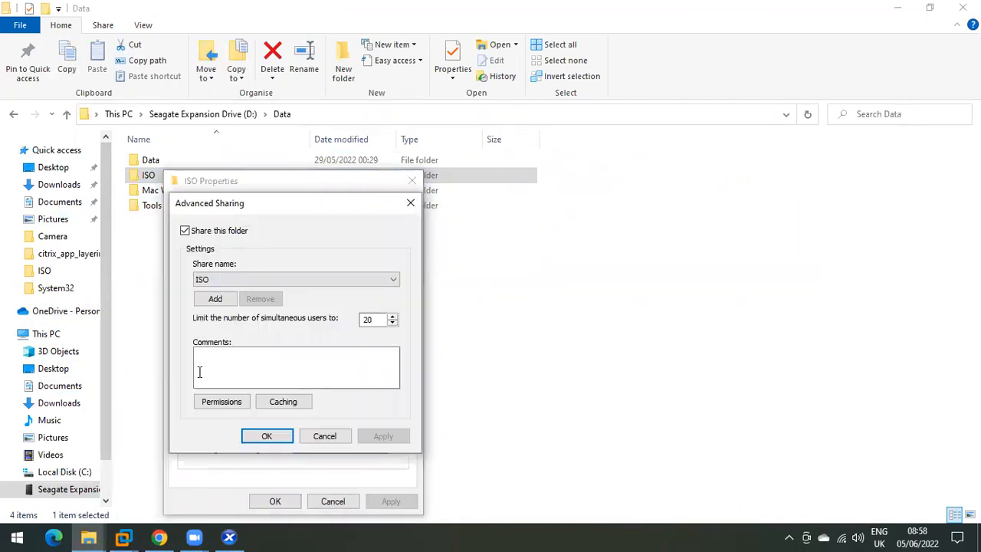
{"action": "left_click", "coordinate": [221, 402]}
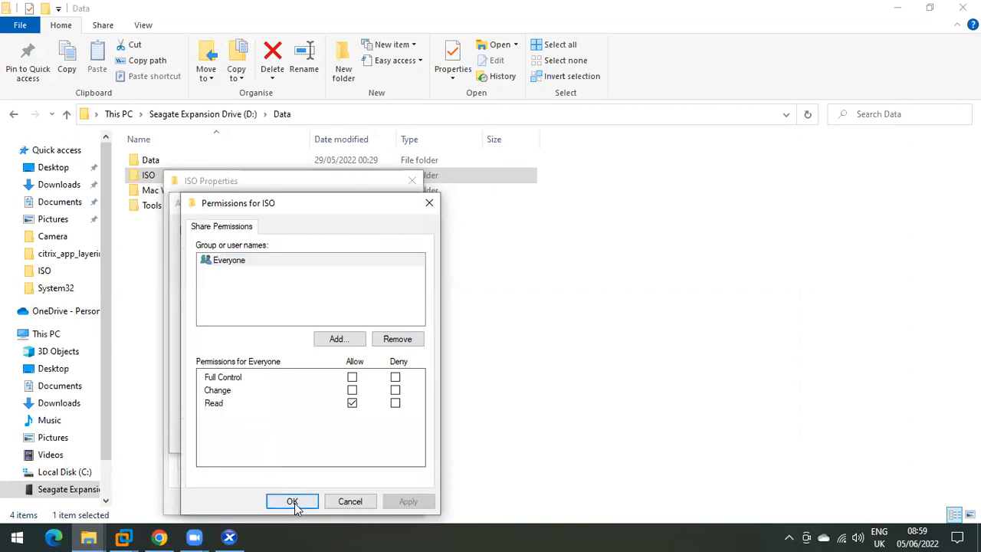
{"action": "left_click", "coordinate": [293, 501]}
{"action": "left_click", "coordinate": [280, 436]}
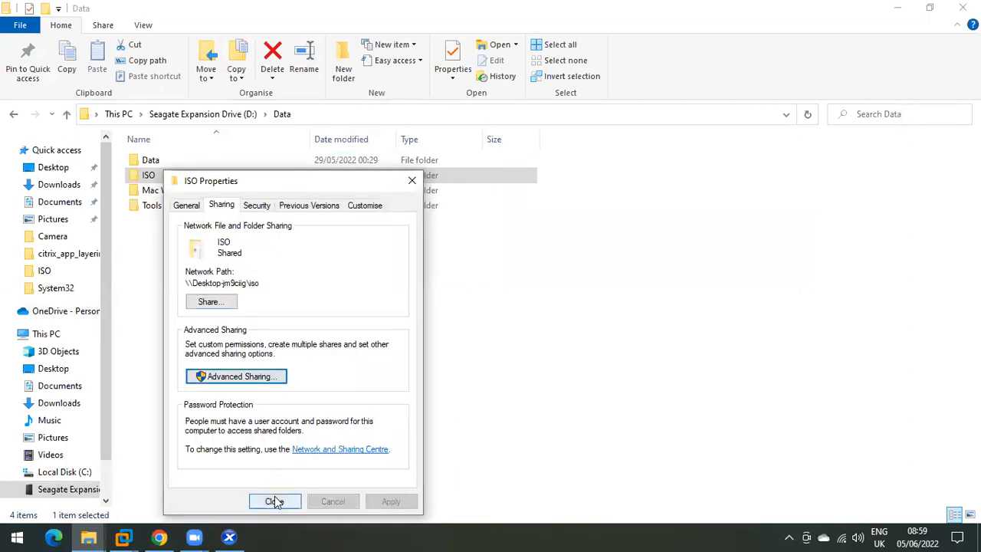
Step: Copy the ISO folder's network path and close its properties
{"action": "left_click_drag", "start_coordinate": [261, 284], "coordinate": [184, 282]}
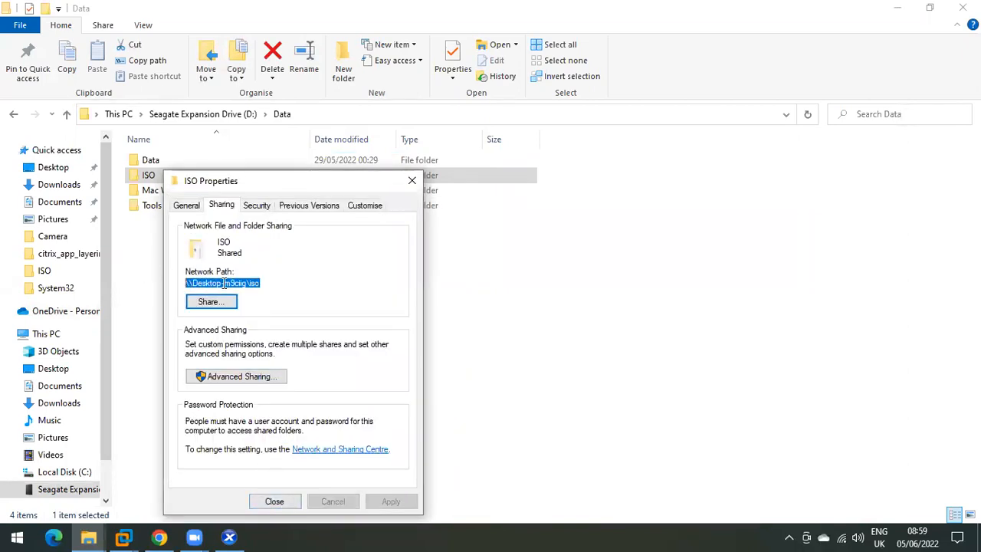
{"action": "right_click", "coordinate": [223, 282]}
{"action": "left_click", "coordinate": [252, 331]}
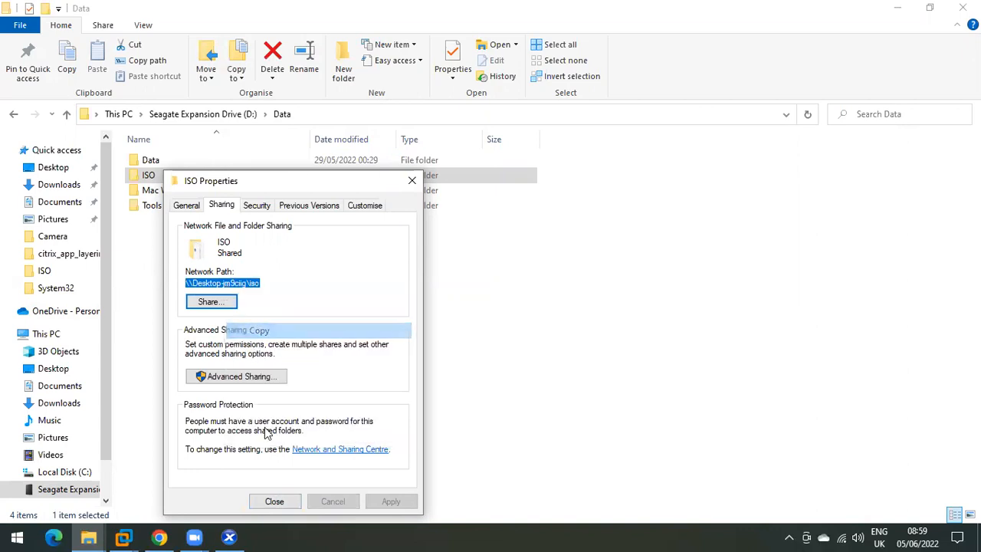
{"action": "left_click", "coordinate": [274, 501]}
Step: Start a new Windows File Sharing (SMB/CIFS) ISO library named 'ISO library' and reach its location step
{"action": "left_click", "coordinate": [242, 536]}
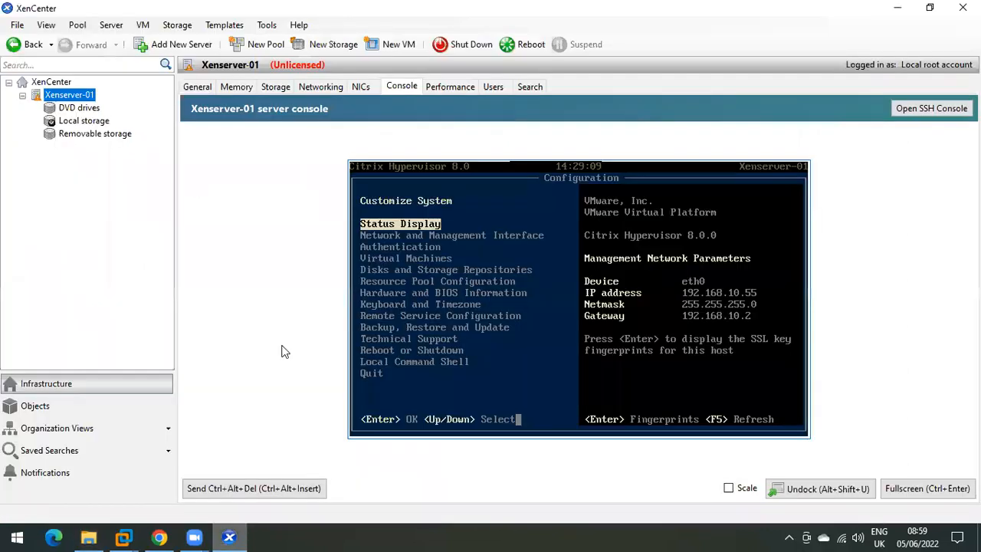
{"action": "left_click", "coordinate": [330, 49]}
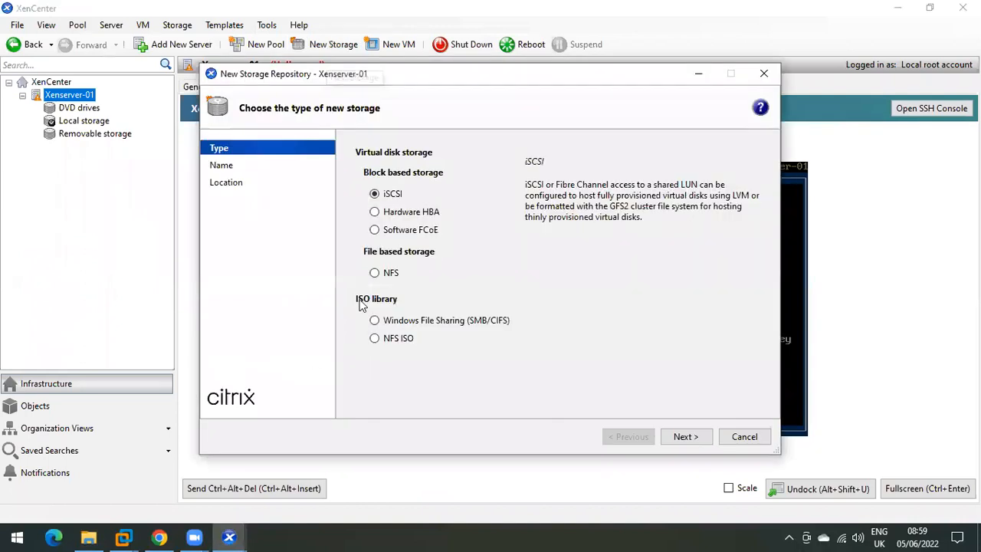
{"action": "left_click", "coordinate": [402, 322]}
{"action": "left_click", "coordinate": [686, 437]}
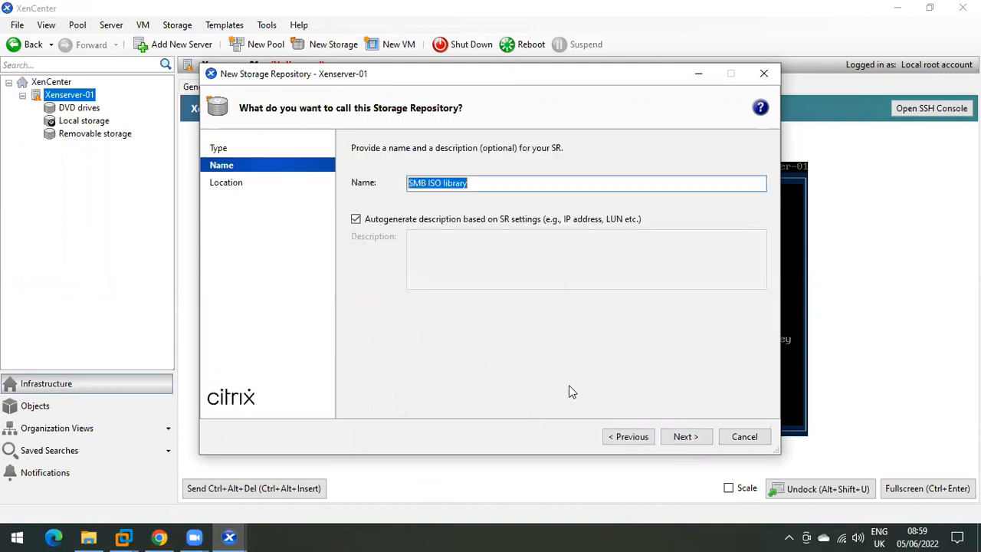
{"action": "left_click_drag", "start_coordinate": [430, 184], "coordinate": [363, 191]}
{"action": "key", "text": "BackSpace"}
{"action": "type", "text": "I"}
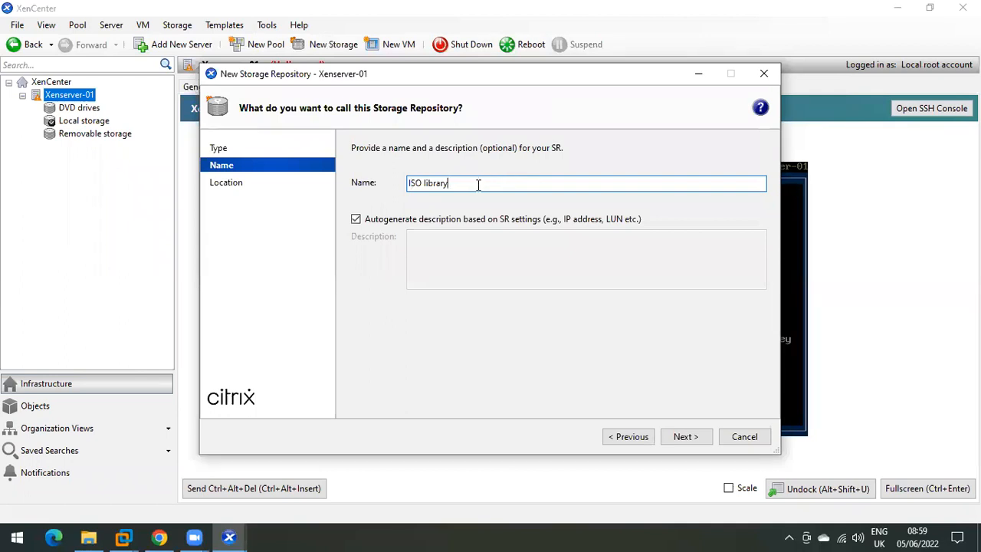
{"action": "left_click", "coordinate": [688, 438]}
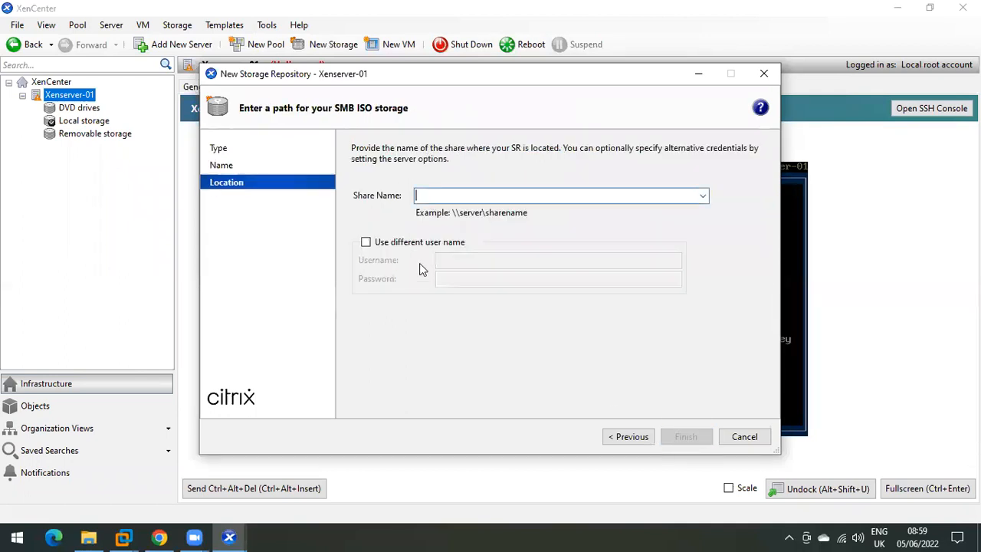
Step: Paste the copied share path and change its host to 192.168.10.1, giving \\192.168.10.1\iso
{"action": "right_click", "coordinate": [449, 194]}
{"action": "left_click", "coordinate": [484, 255]}
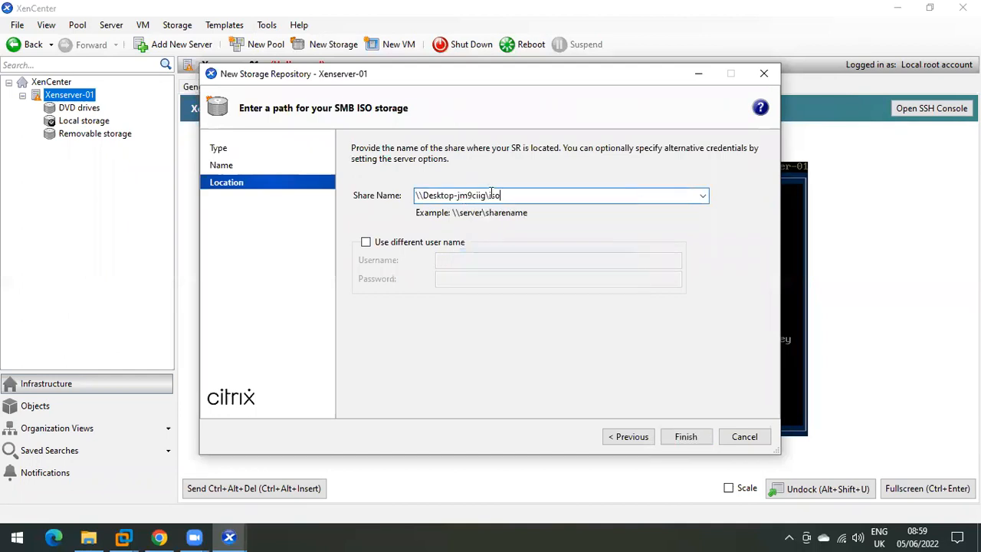
{"action": "left_click", "coordinate": [485, 195]}
{"action": "key", "text": "BackSpace"}
{"action": "key", "text": "BackSpace"}
{"action": "key", "text": "BackSpace"}
{"action": "key", "text": "BackSpace"}
{"action": "key", "text": "BackSpace"}
{"action": "key", "text": "BackSpace"}
{"action": "key", "text": "BackSpace"}
{"action": "key", "text": "BackSpace"}
{"action": "key", "text": "BackSpace"}
{"action": "key", "text": "BackSpace"}
{"action": "key", "text": "BackSpace"}
{"action": "key", "text": "BackSpace"}
{"action": "key", "text": "BackSpace"}
{"action": "key", "text": "BackSpace"}
{"action": "key", "text": "BackSpace"}
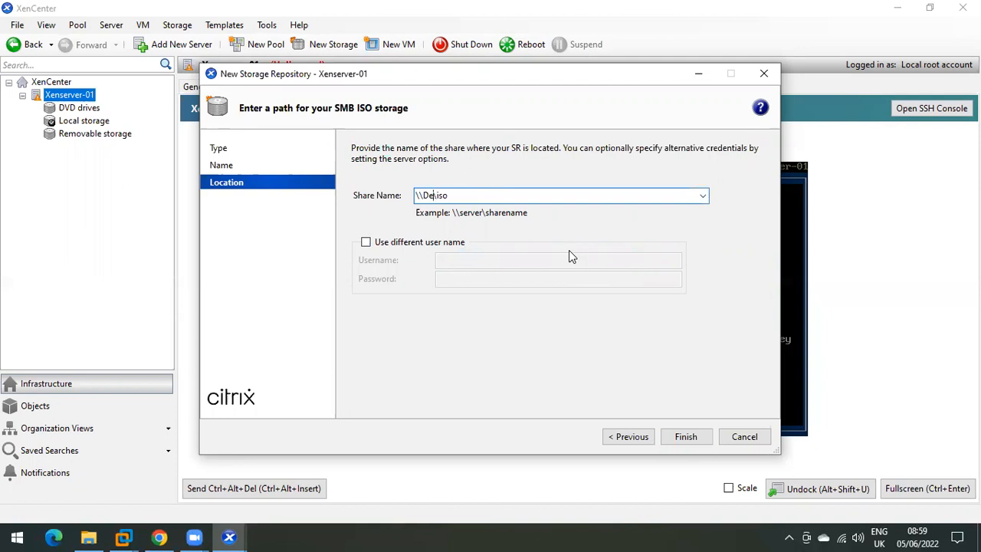
{"action": "type", "text": "192.168.10.1"}
Step: Enable a different user name, enter the share's credentials and finish; mounting the directory fails
{"action": "left_click", "coordinate": [420, 244]}
{"action": "left_click", "coordinate": [459, 259]}
{"action": "type", "text": "root"}
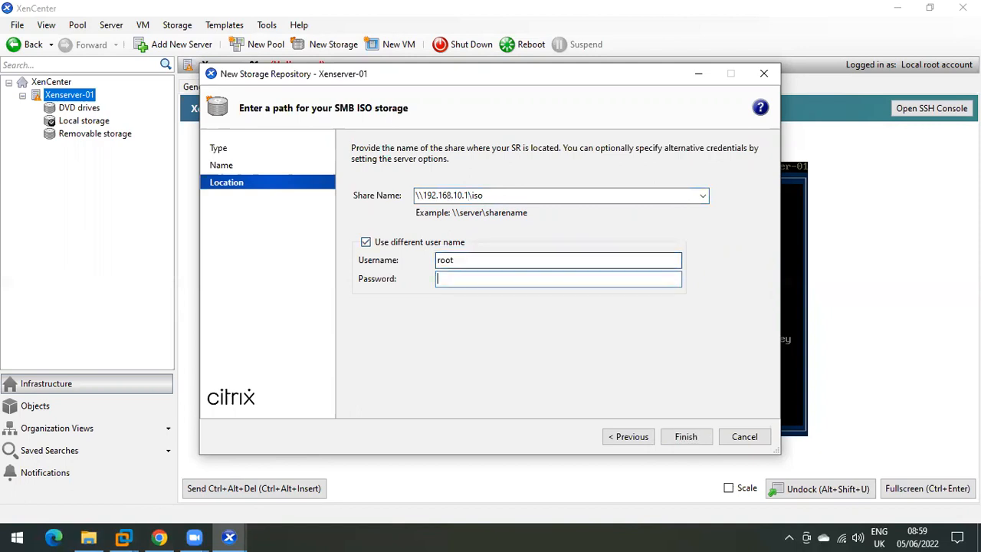
{"action": "type", "text": "••••"}
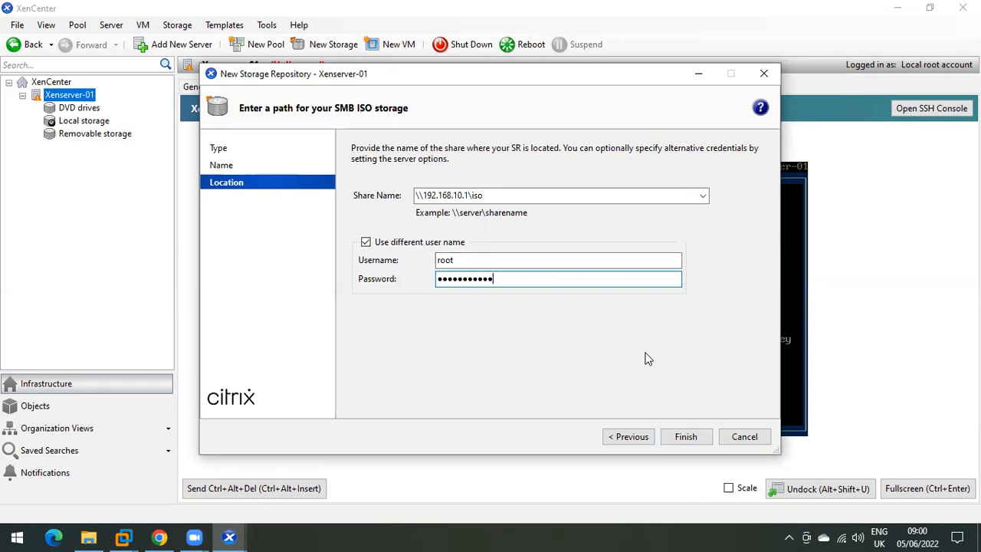
{"action": "left_click", "coordinate": [684, 436]}
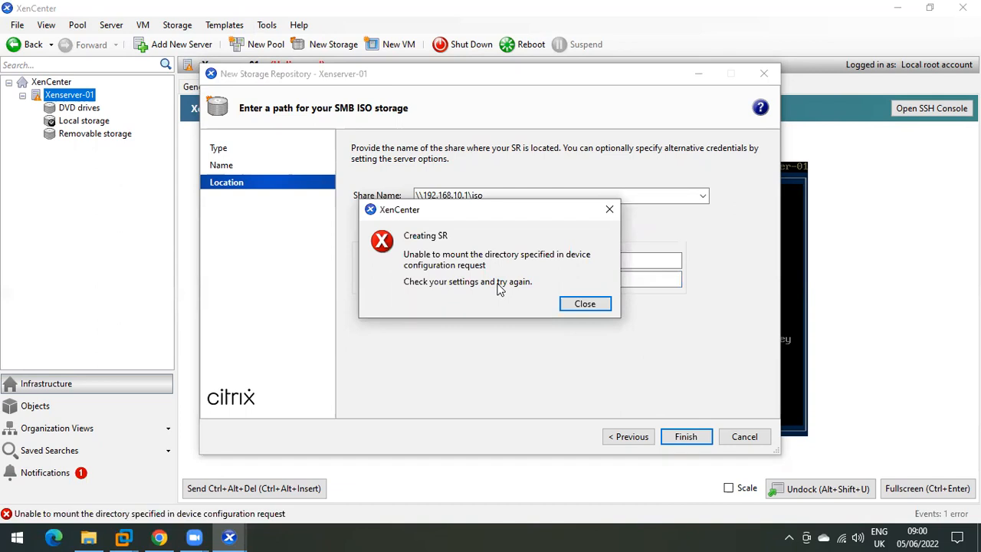
Step: Dismiss the mount error, re-enter the share password and submit the repository again
{"action": "left_click", "coordinate": [580, 307]}
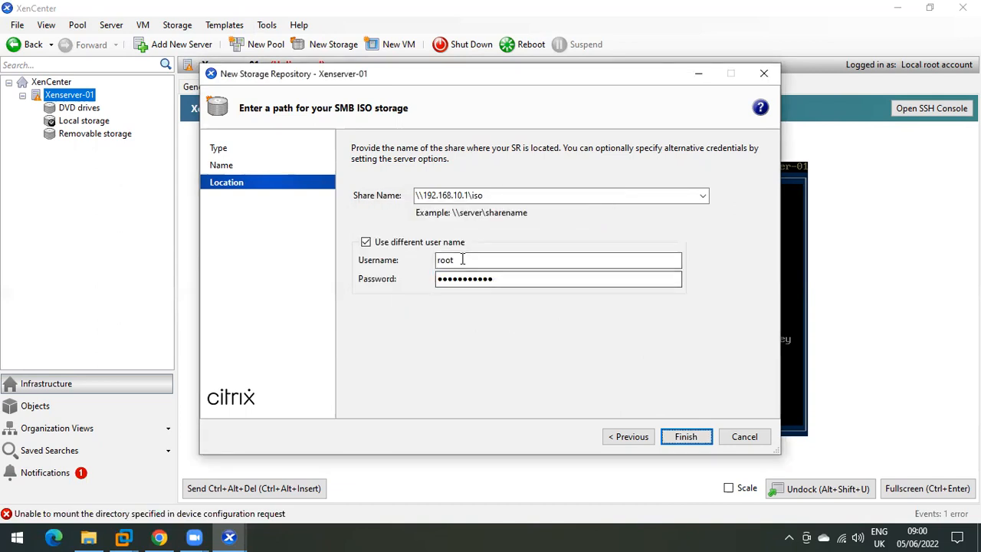
{"action": "double_click", "coordinate": [462, 259]}
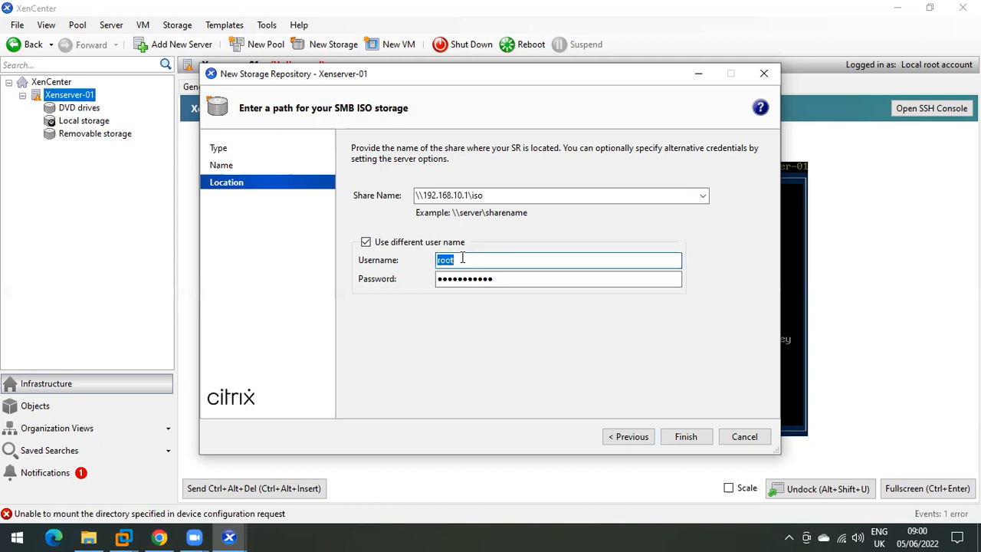
{"action": "double_click", "coordinate": [485, 279]}
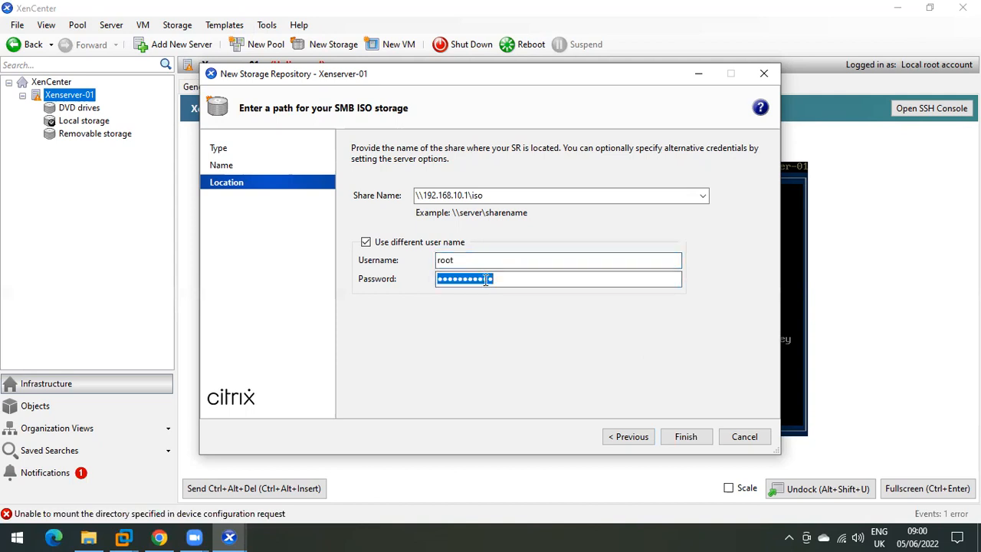
{"action": "type", "text": "p"}
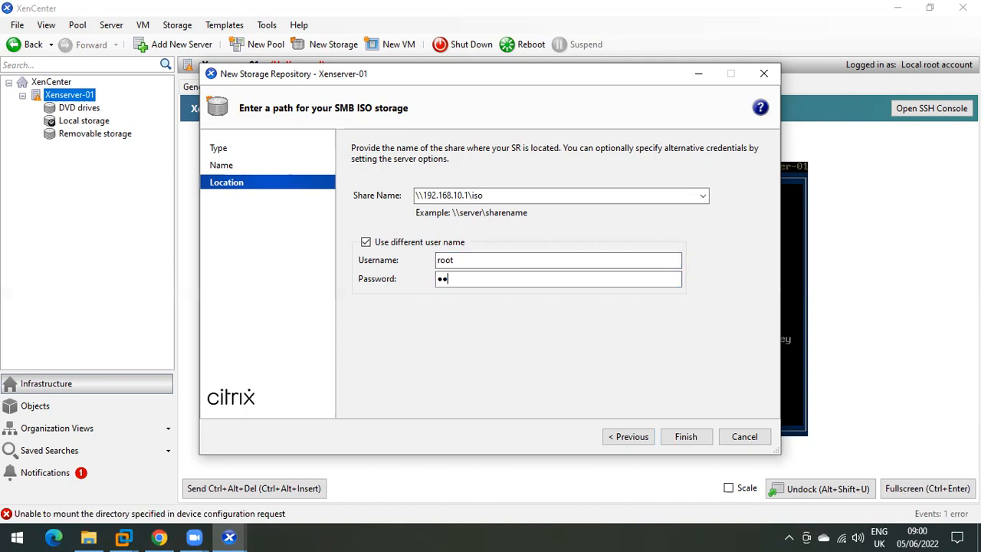
{"action": "key", "text": "BackSpace"}
{"action": "key", "text": "BackSpace"}
{"action": "type", "text": "pa"}
{"action": "key", "text": "Return"}
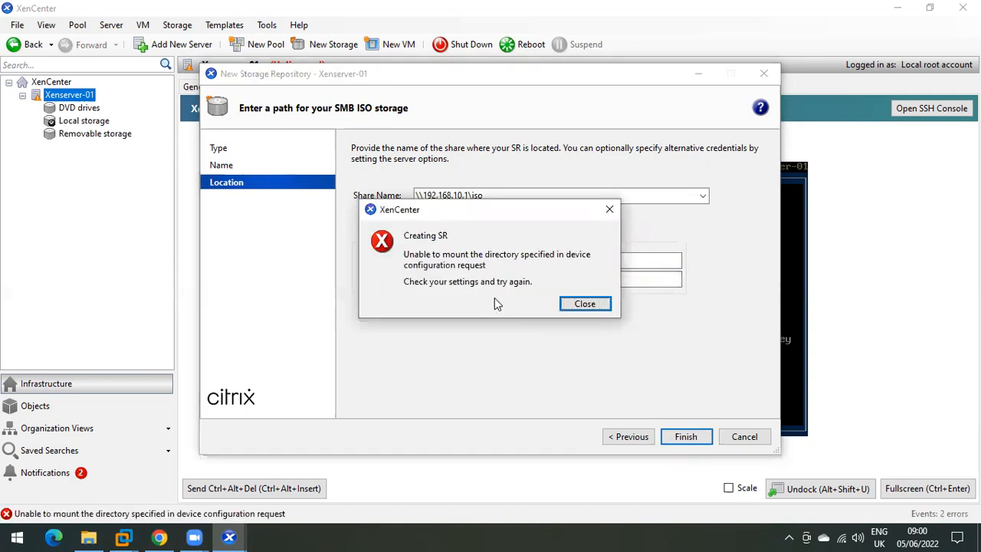
Step: Dismiss the second mount failure, select the share path and open the Start menu
{"action": "left_click", "coordinate": [580, 305]}
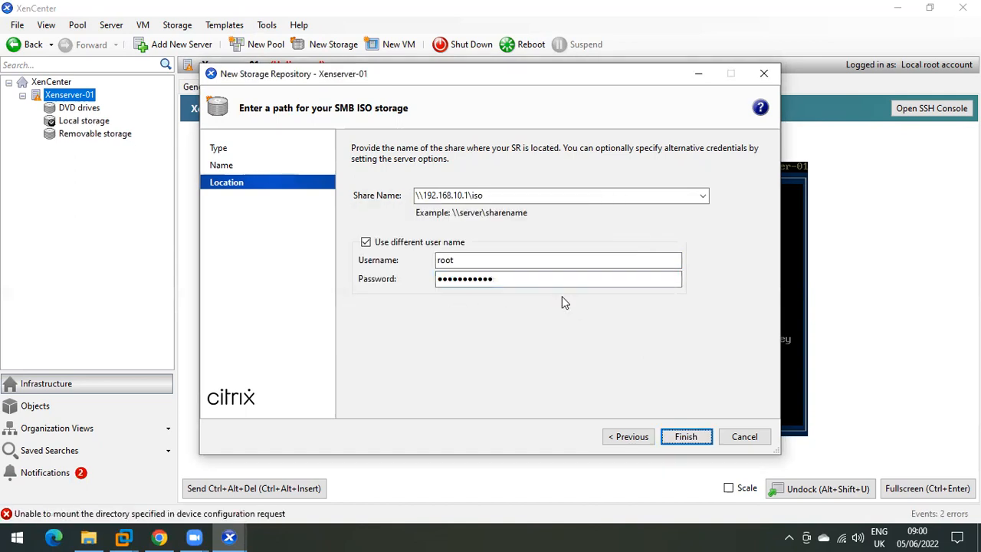
{"action": "double_click", "coordinate": [475, 197]}
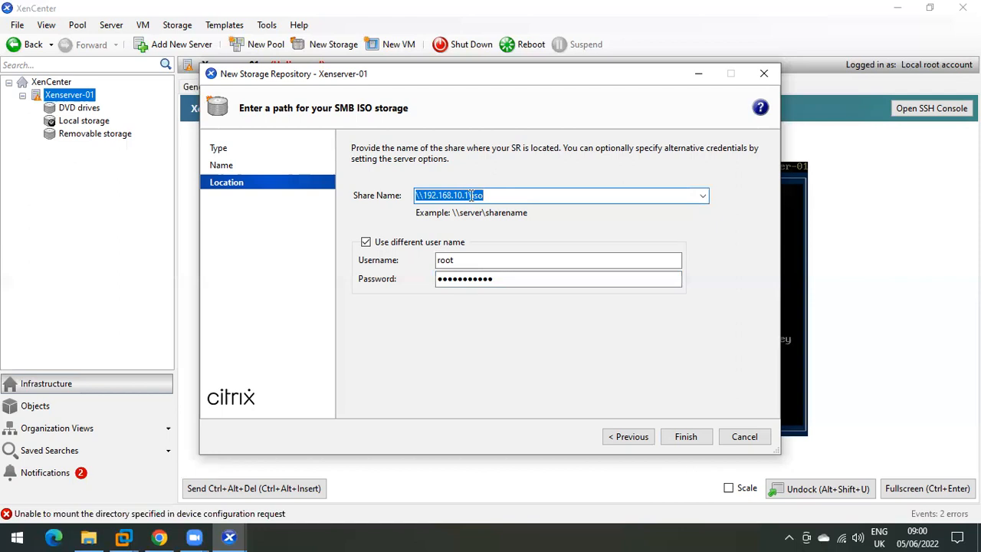
{"action": "left_click", "coordinate": [17, 537]}
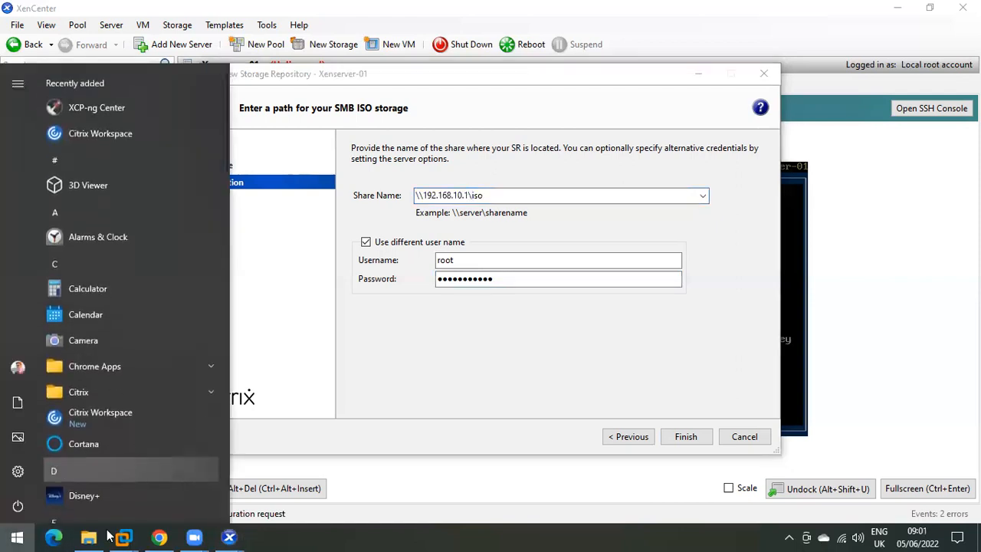
Step: Run ncpa.cpl and confirm the VMnet1 adapter's IPv4 address is 192.168.10.1
{"action": "left_click", "coordinate": [340, 396]}
{"action": "key", "text": "super+r"}
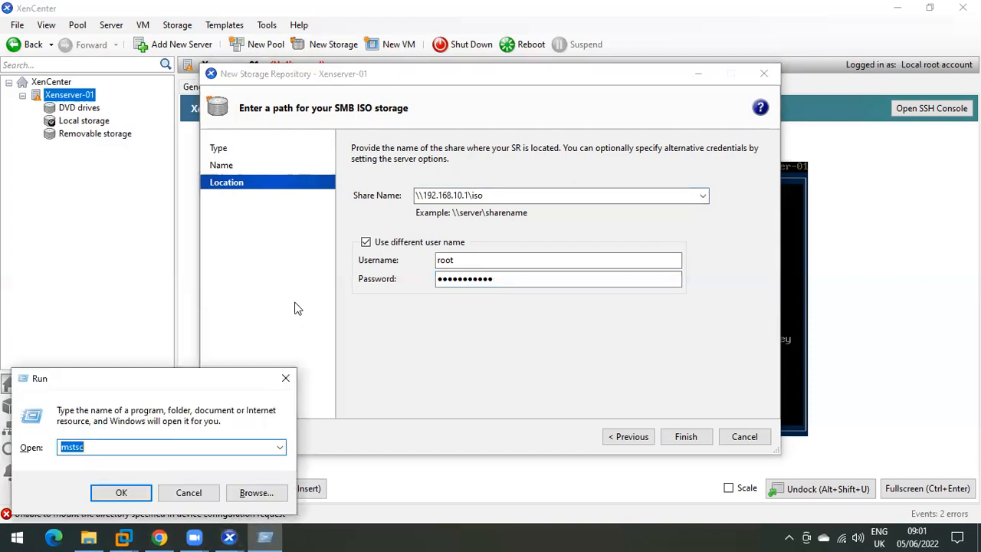
{"action": "type", "text": "ncpa.cpl"}
{"action": "key", "text": "Return"}
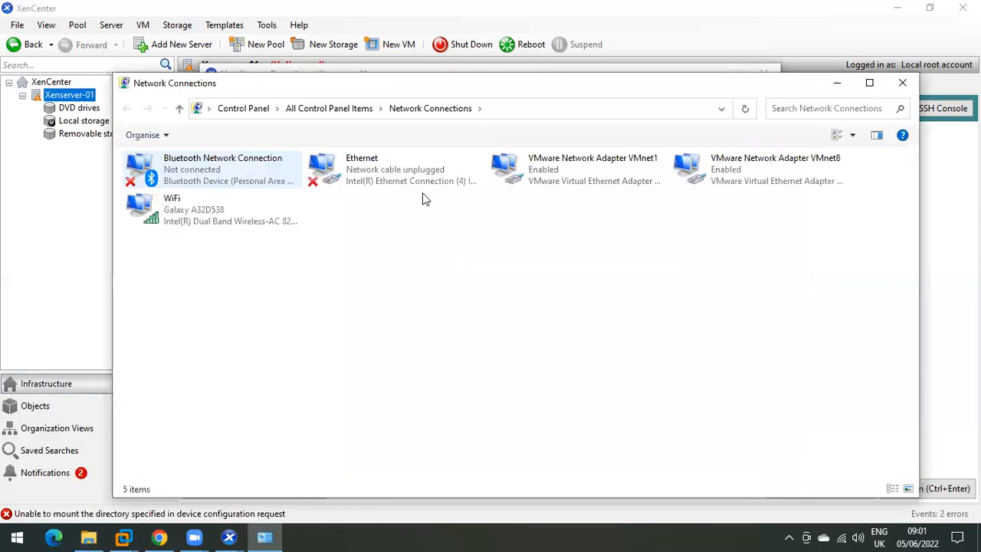
{"action": "left_click", "coordinate": [576, 178]}
{"action": "double_click", "coordinate": [575, 178]}
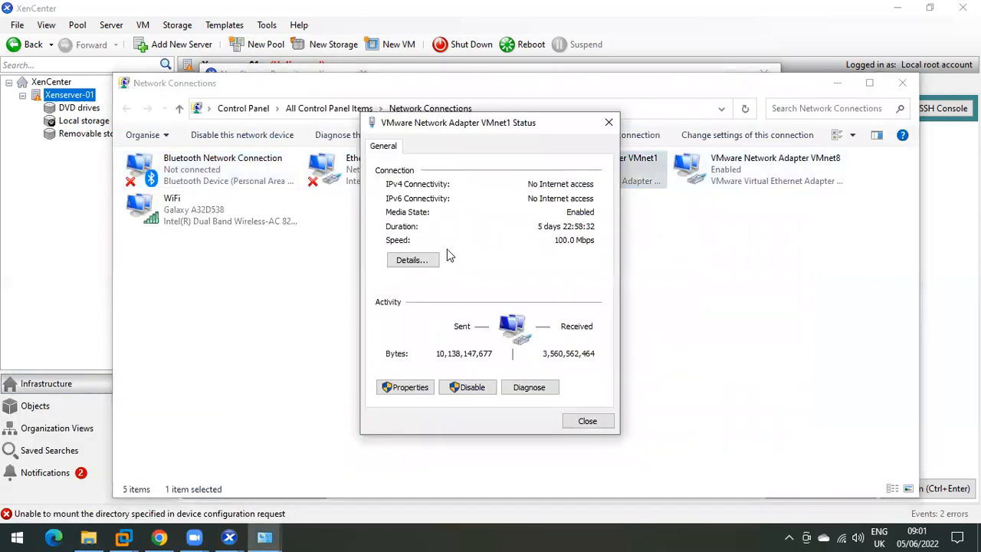
{"action": "left_click", "coordinate": [409, 258]}
{"action": "left_click", "coordinate": [478, 253]}
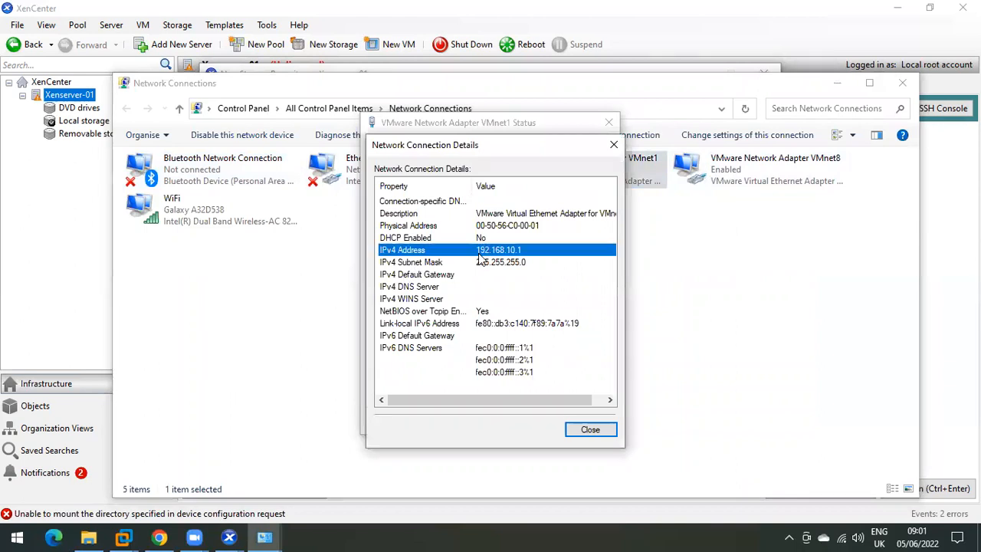
{"action": "left_click", "coordinate": [587, 431]}
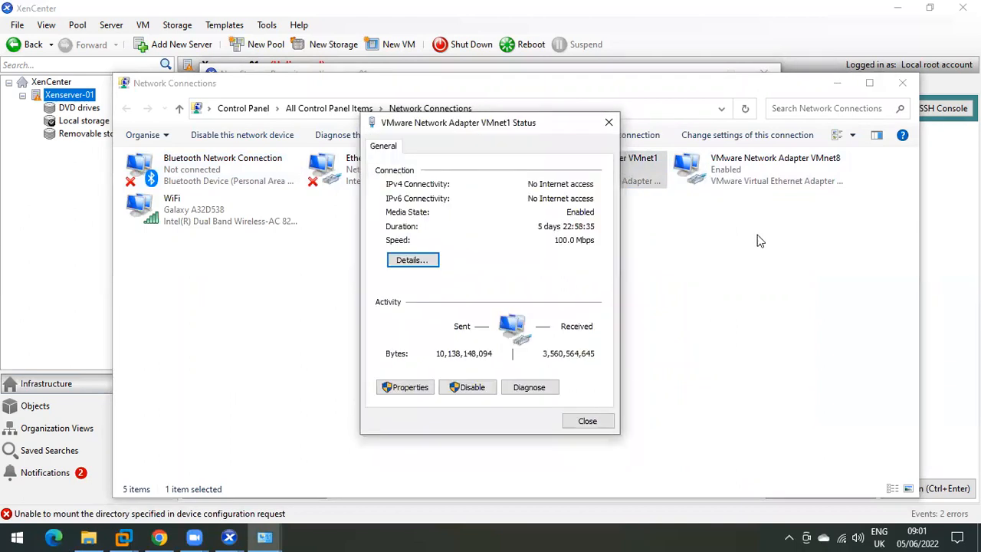
{"action": "left_click", "coordinate": [596, 422]}
{"action": "left_click", "coordinate": [427, 390]}
Step: Reopen the Run box and switch the keyboard layout to English (India) to fix stray characters
{"action": "key", "text": "super+r"}
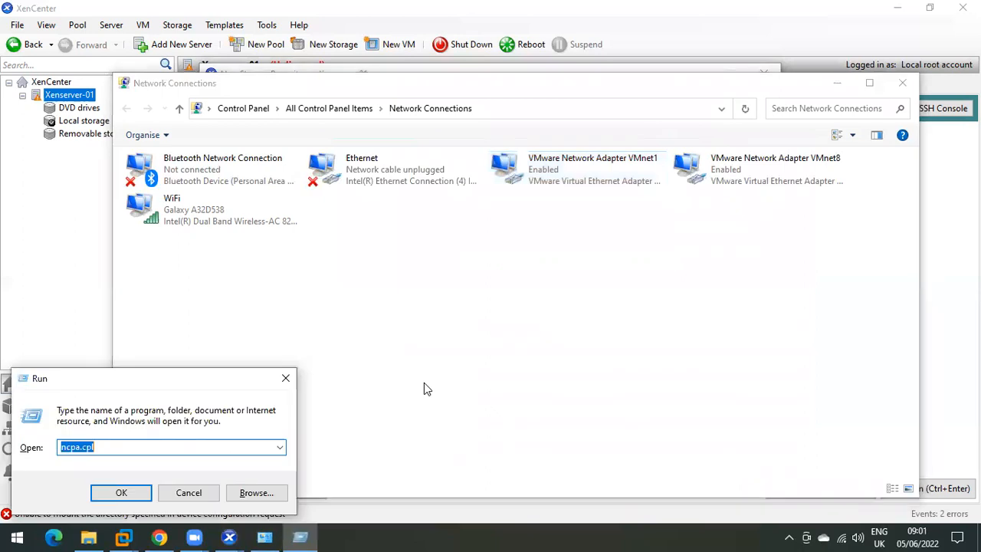
{"action": "type", "text": "##"}
{"action": "key", "text": "BackSpace"}
{"action": "key", "text": "BackSpace"}
{"action": "type", "text": "##"}
{"action": "key", "text": "BackSpace"}
{"action": "key", "text": "BackSpace"}
{"action": "type", "text": "##"}
{"action": "key", "text": "BackSpace"}
{"action": "key", "text": "BackSpace"}
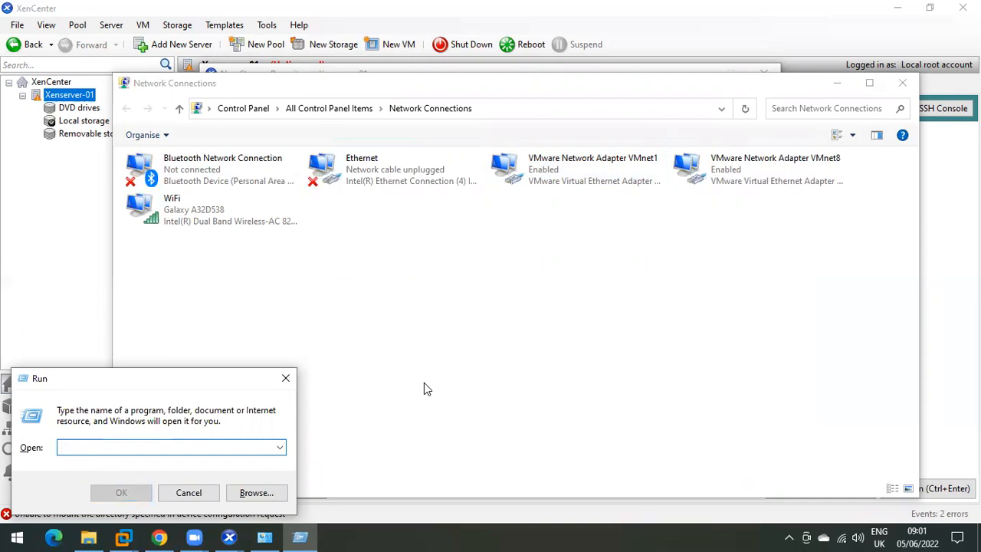
{"action": "type", "text": "##"}
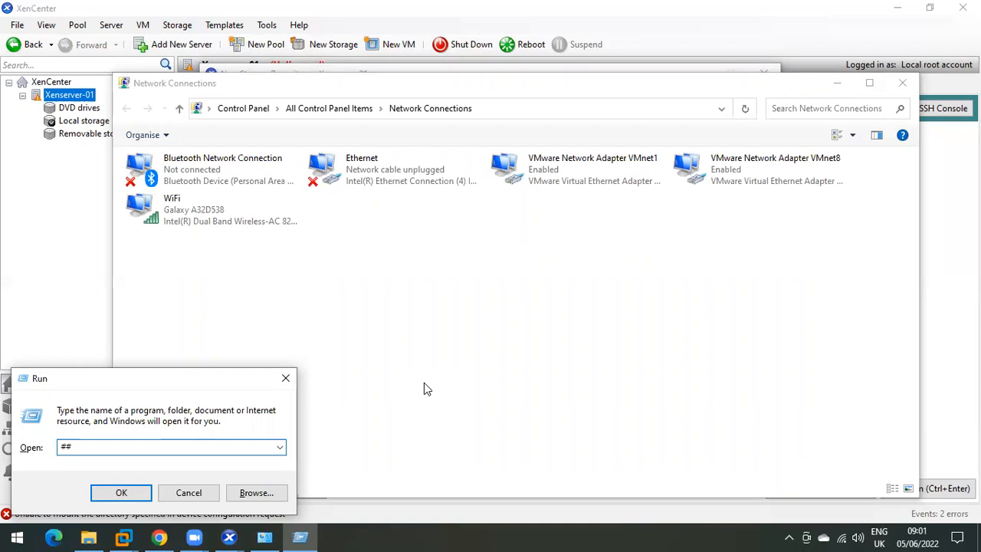
{"action": "type", "text": "      x"}
{"action": "left_click", "coordinate": [291, 367]}
{"action": "left_click", "coordinate": [880, 534]}
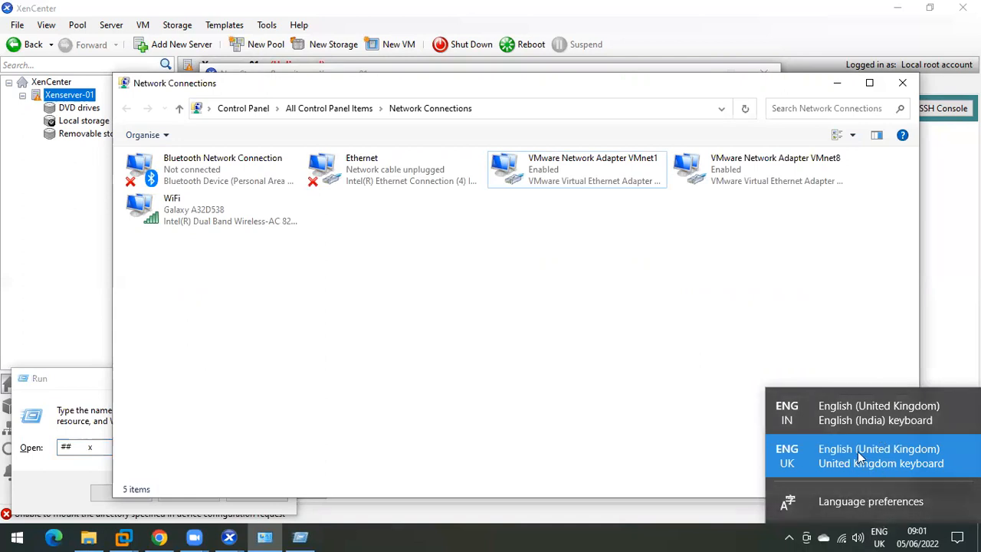
{"action": "left_click", "coordinate": [857, 416]}
Step: Open \\192.168.10.1\iso from Run and copy its full path from the address bar
{"action": "left_click_drag", "start_coordinate": [103, 447], "coordinate": [10, 453]}
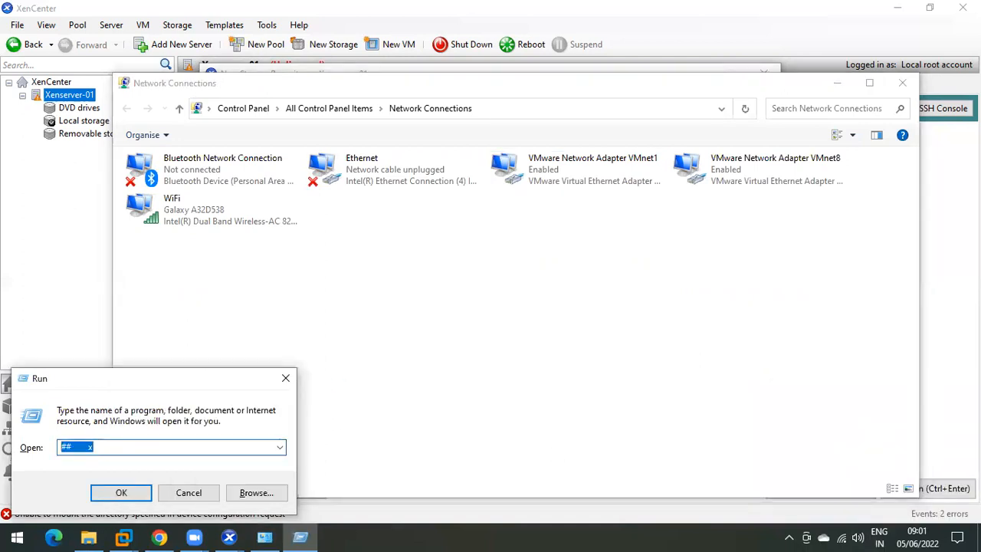
{"action": "type", "text": "\\\\19"}
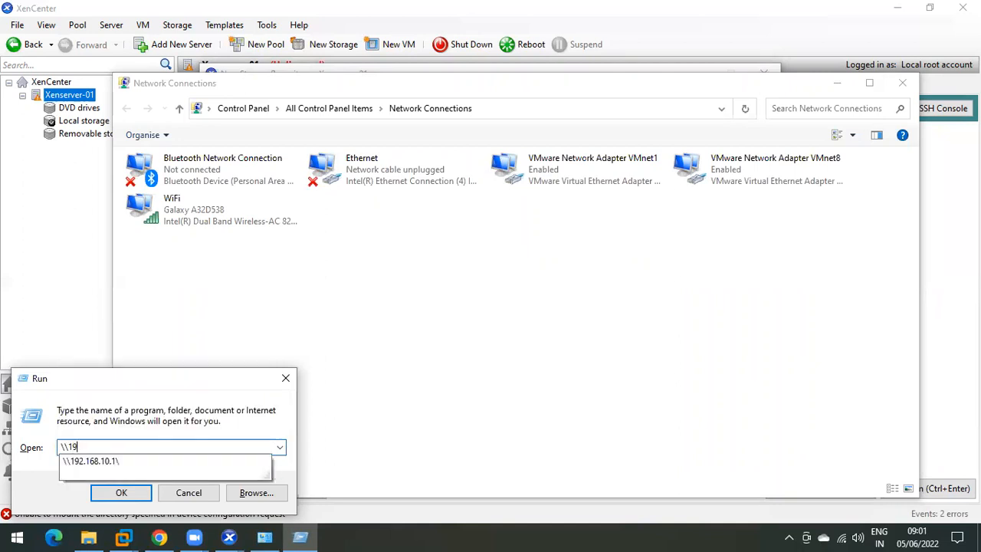
{"action": "type", "text": "2"}
{"action": "key", "text": "Down"}
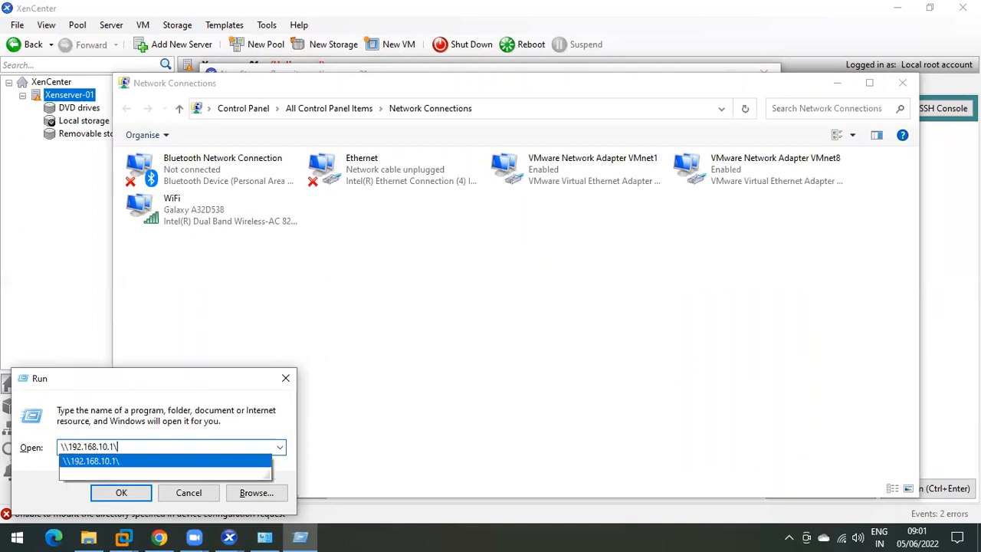
{"action": "type", "text": "iso"}
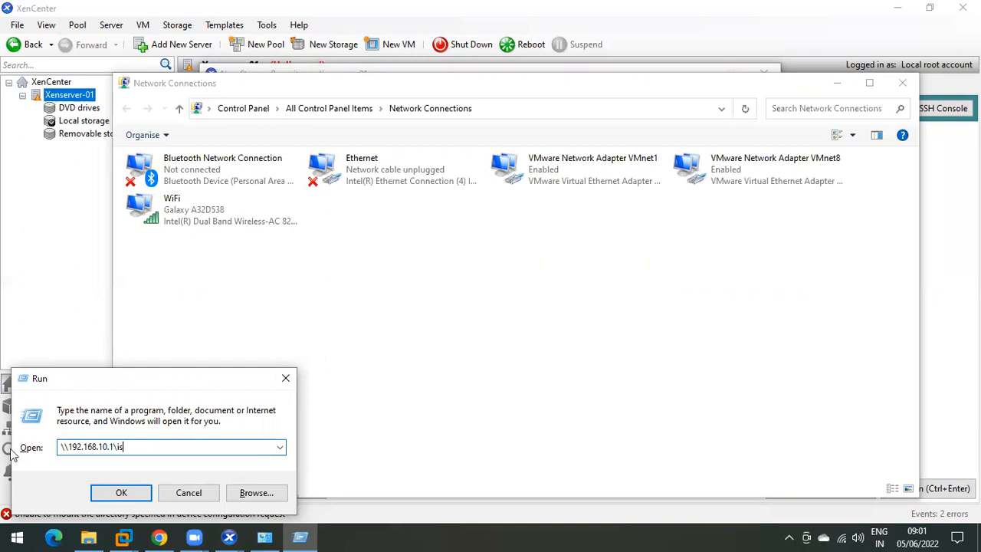
{"action": "key", "text": "Return"}
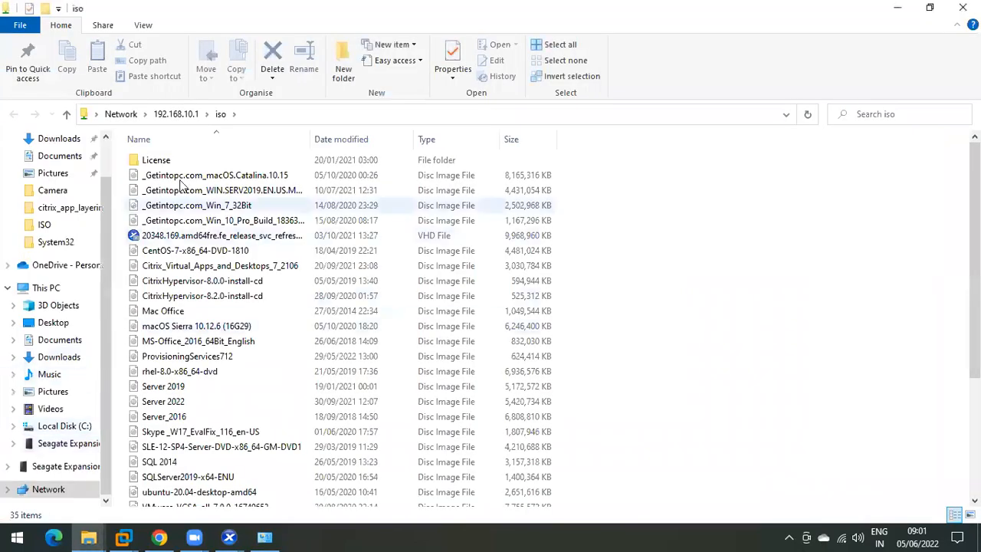
{"action": "left_click", "coordinate": [258, 116]}
{"action": "right_click", "coordinate": [142, 115]}
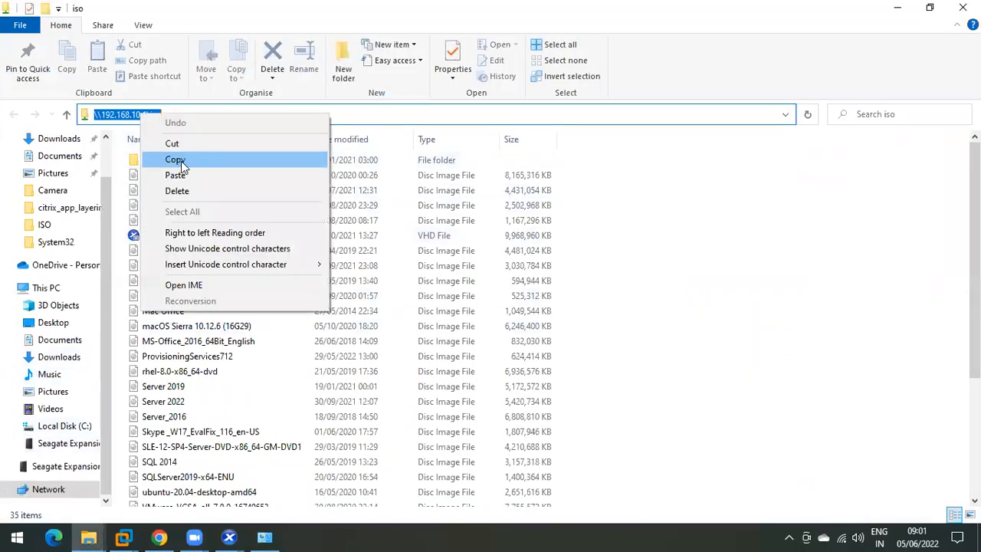
{"action": "left_click", "coordinate": [177, 160]}
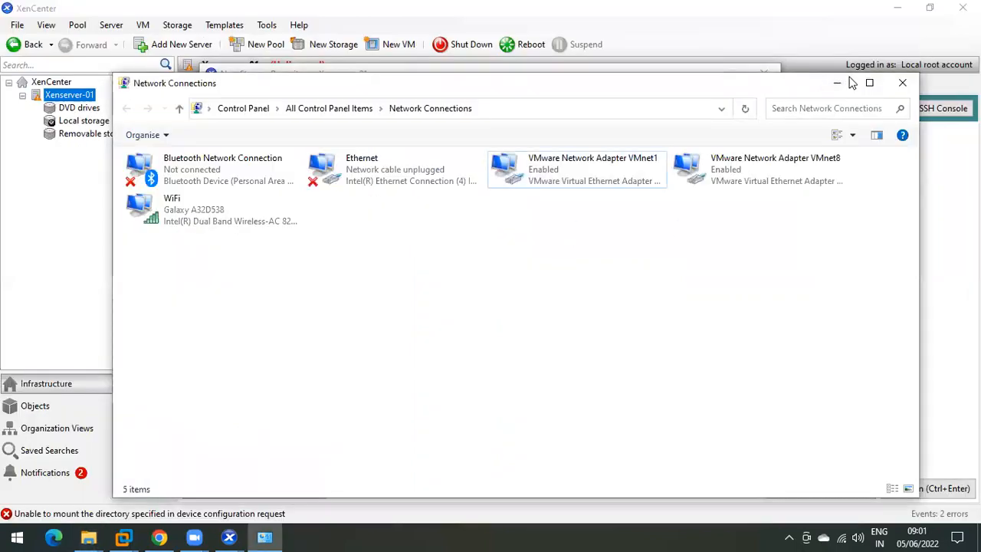
Step: Re-enter the share password and finish creating the ISO library from \\192.168.10.1\iso
{"action": "left_click", "coordinate": [837, 83]}
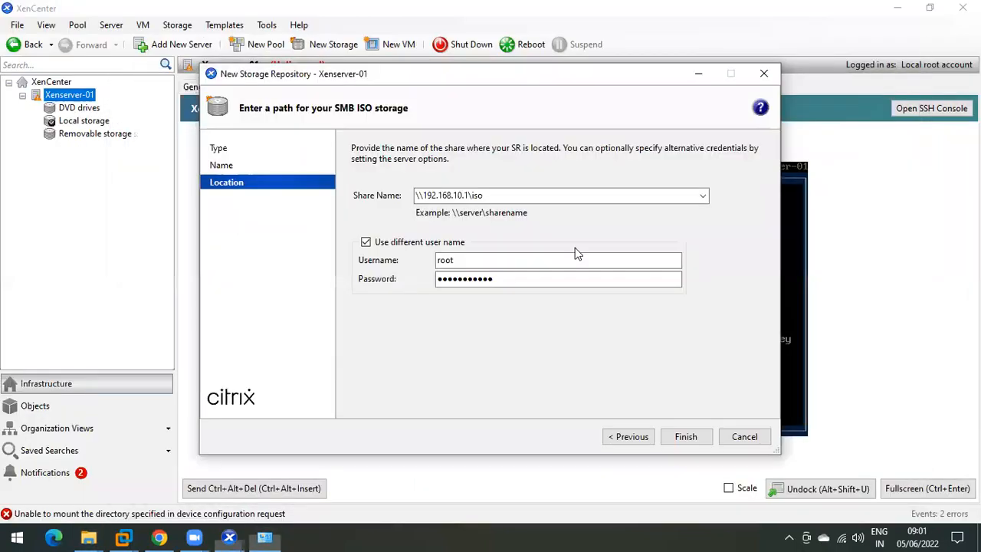
{"action": "left_click_drag", "start_coordinate": [506, 197], "coordinate": [297, 186]}
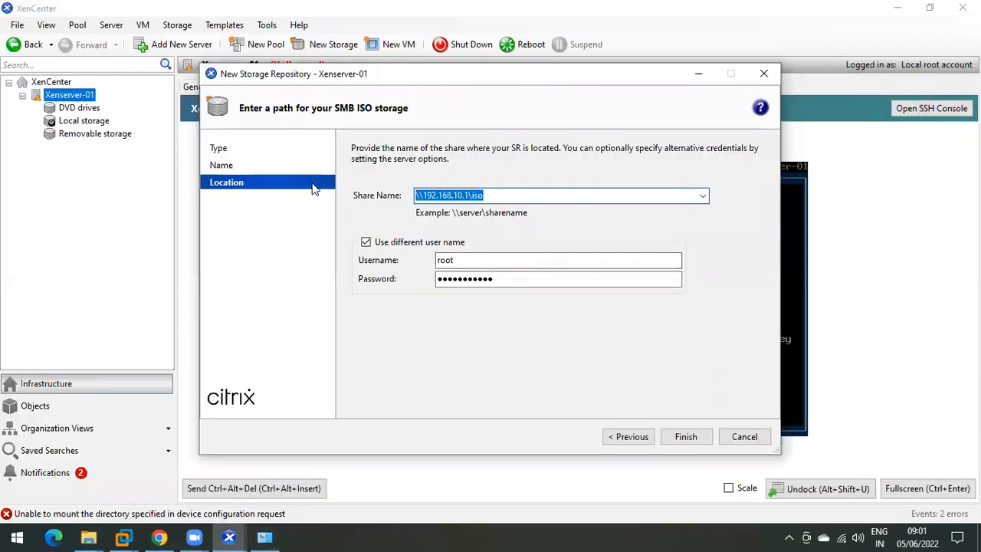
{"action": "double_click", "coordinate": [498, 279]}
{"action": "type", "text": "••"}
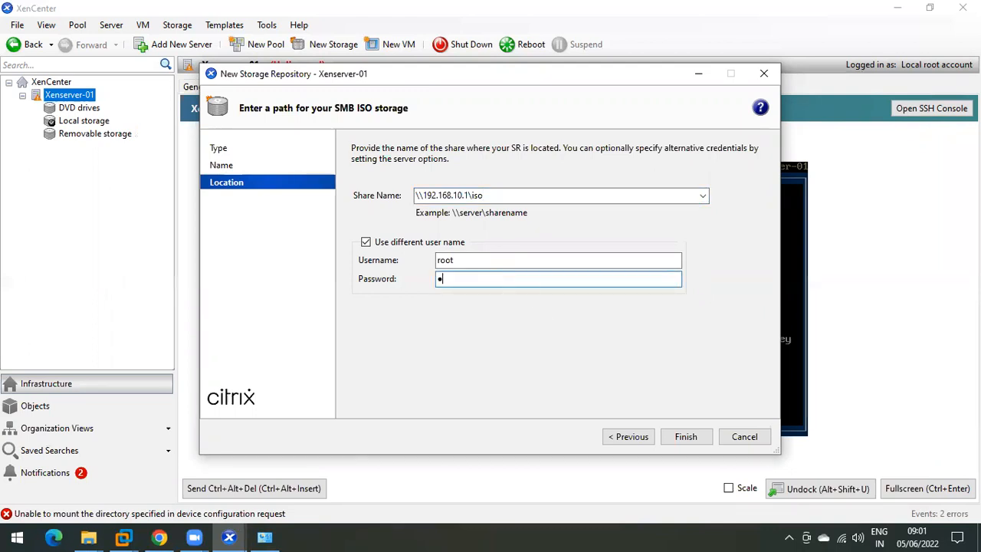
{"action": "type", "text": "••••••••"}
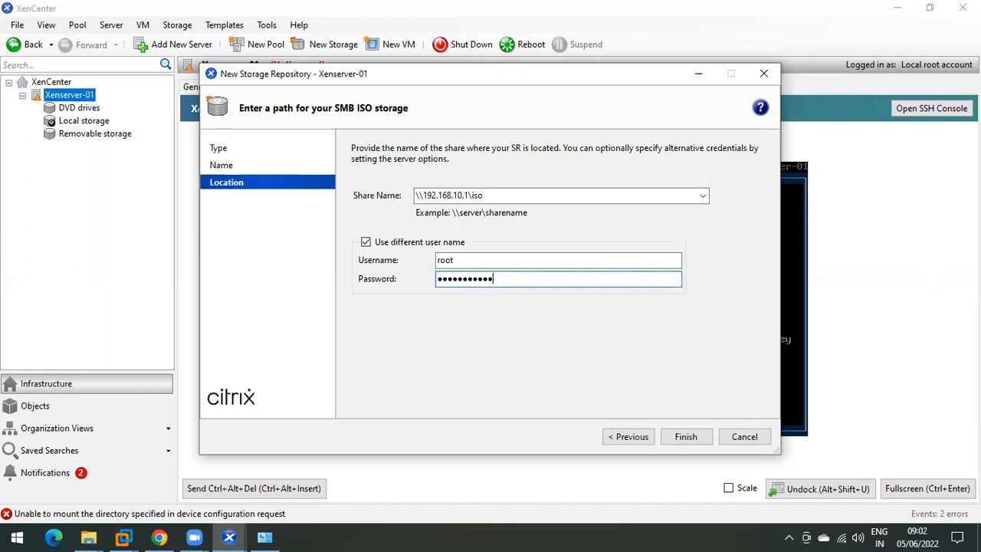
{"action": "key", "text": "Return"}
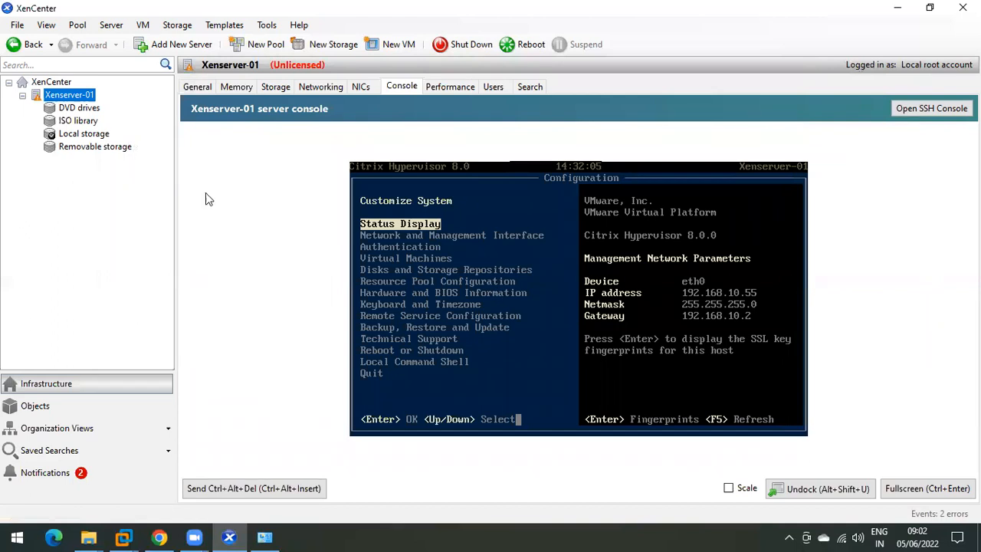
Step: Browse the ISO library's Storage tab, picking out the SLE-12-SP4 and Windows Server 2019 images
{"action": "left_click", "coordinate": [75, 123]}
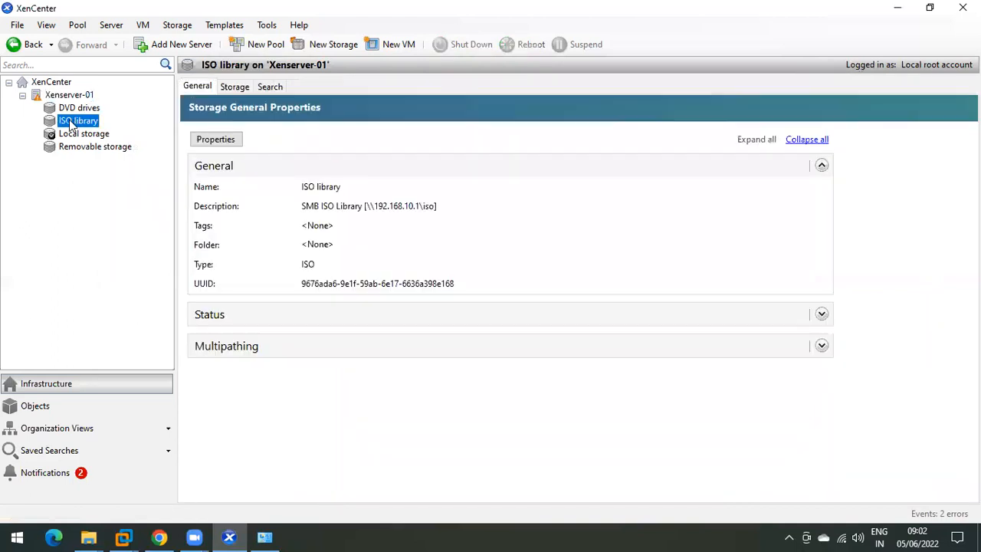
{"action": "left_click", "coordinate": [234, 89]}
{"action": "left_click_drag", "start_coordinate": [270, 192], "coordinate": [264, 298]}
{"action": "scroll", "coordinate": [266, 297], "scroll_direction": "down", "scroll_amount": 2}
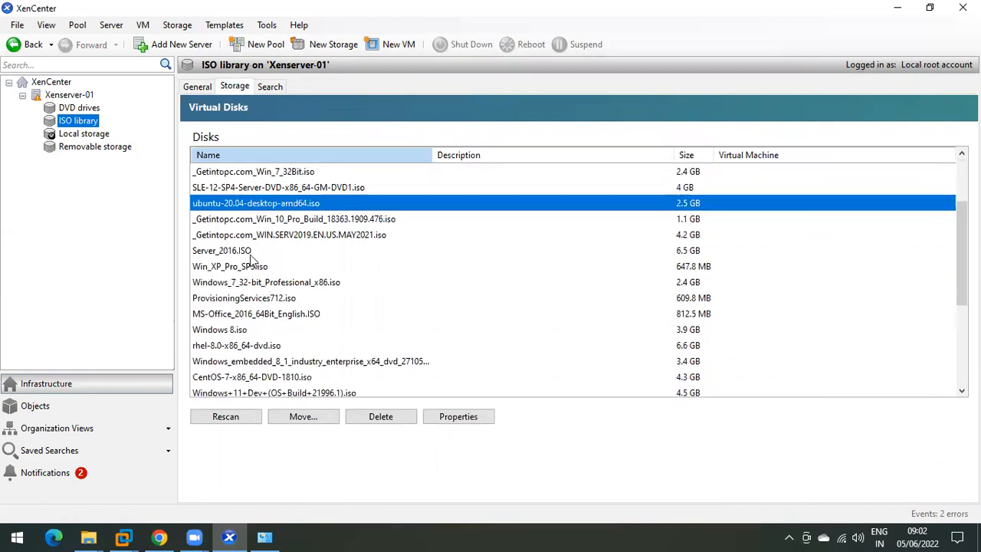
{"action": "left_click", "coordinate": [251, 254]}
{"action": "left_click", "coordinate": [252, 294]}
{"action": "scroll", "coordinate": [252, 296], "scroll_direction": "down", "scroll_amount": 3}
{"action": "left_click", "coordinate": [251, 278]}
{"action": "left_click", "coordinate": [252, 251]}
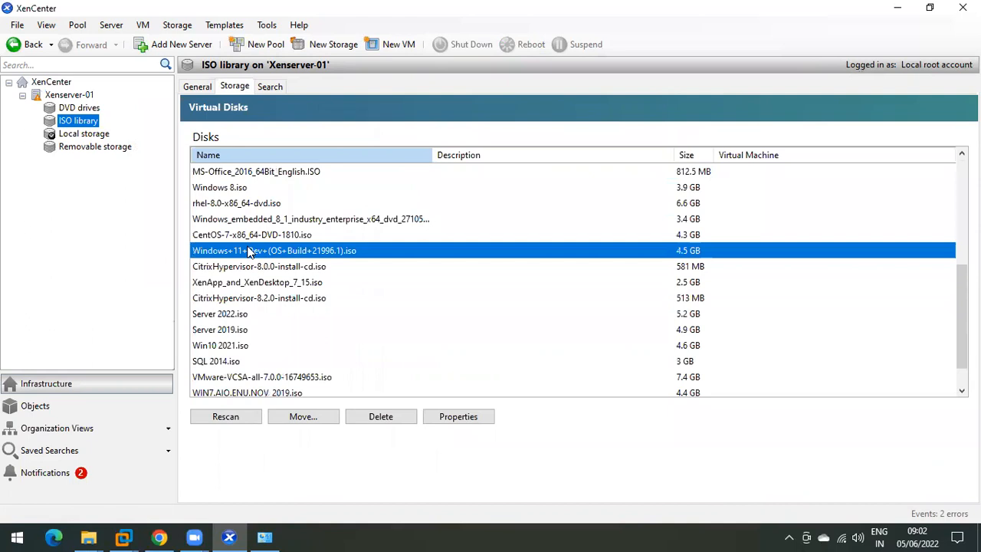
{"action": "scroll", "coordinate": [253, 256], "scroll_direction": "down", "scroll_amount": 1}
{"action": "left_click", "coordinate": [230, 315]}
{"action": "scroll", "coordinate": [234, 255], "scroll_direction": "up", "scroll_amount": 4}
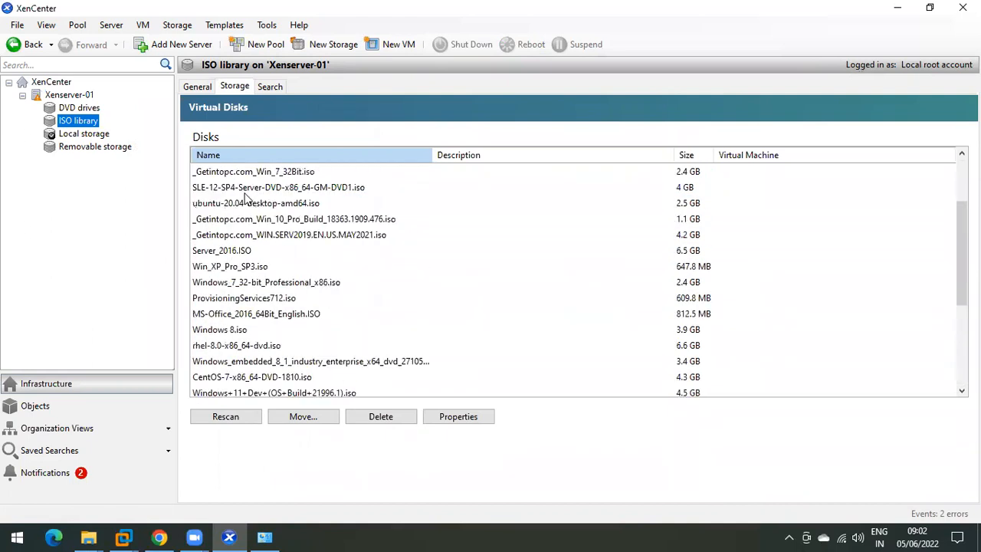
{"action": "left_click", "coordinate": [246, 190]}
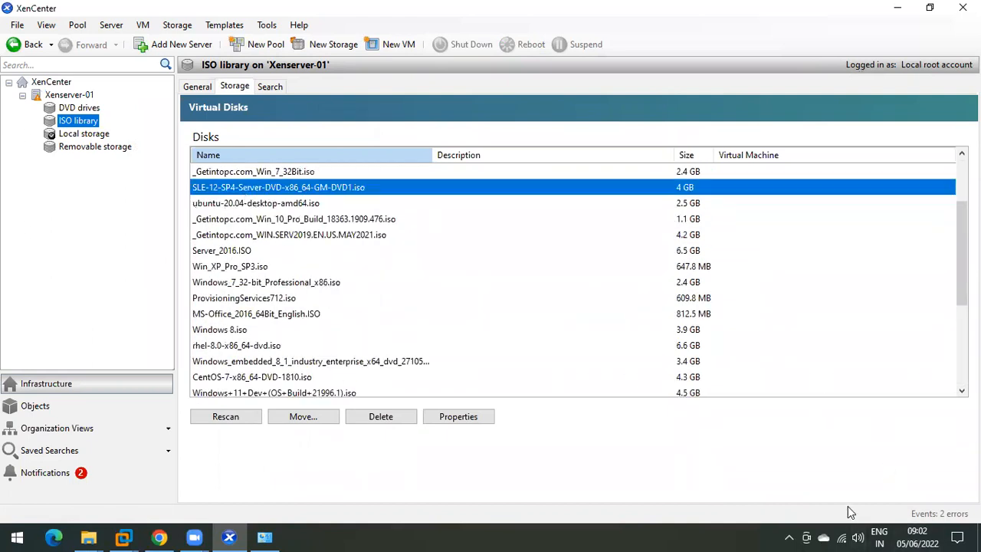
{"action": "left_click", "coordinate": [362, 236]}
Step: Dismiss the input language options and switch to the Notifications alerts view
{"action": "left_click", "coordinate": [889, 533]}
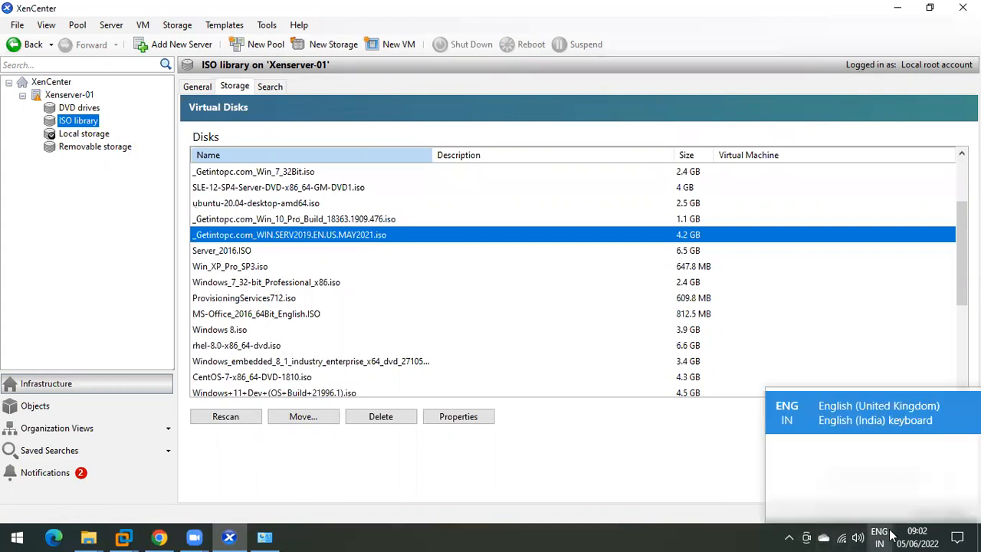
{"action": "left_click", "coordinate": [437, 462]}
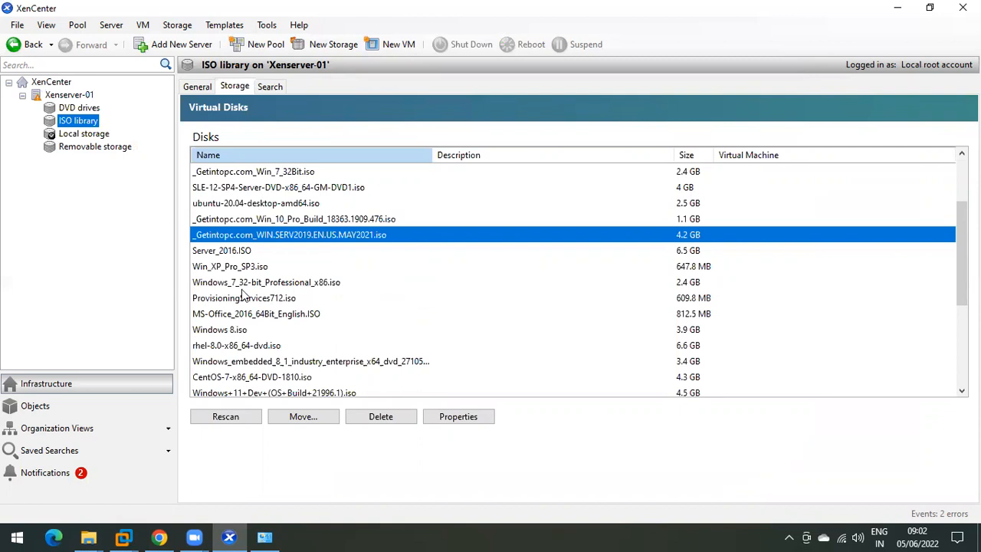
{"action": "left_click", "coordinate": [57, 472]}
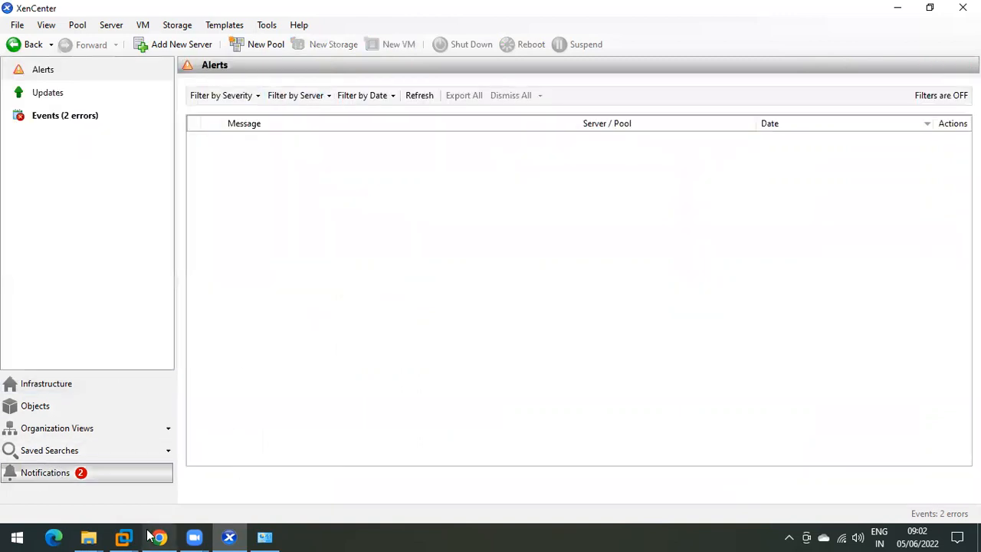
Step: Bring the DDC VMware Workstation window forward, showing the Citrix Virtual Apps and Desktops installer
{"action": "mouse_move", "coordinate": [123, 537]}
{"action": "left_click", "coordinate": [334, 448]}
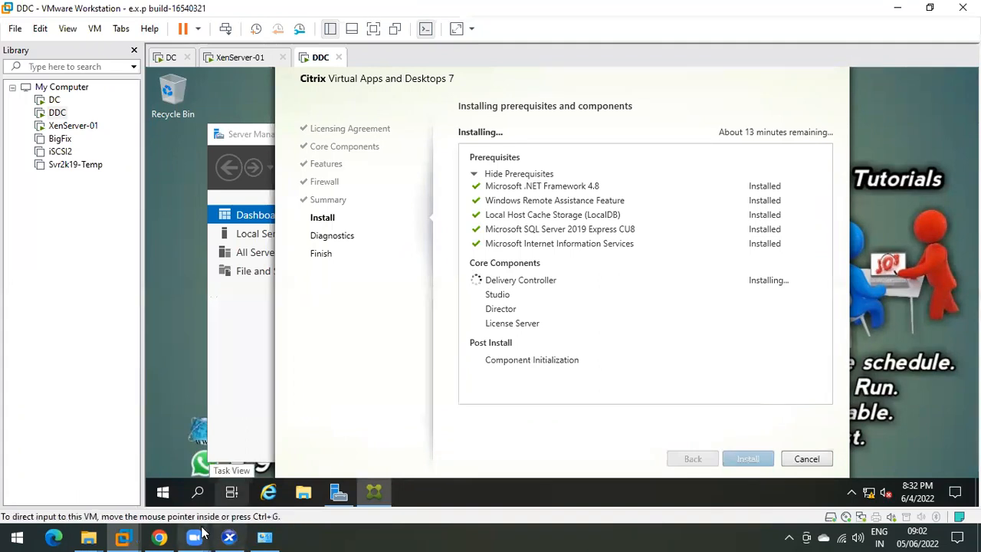
{"action": "mouse_move", "coordinate": [199, 533]}
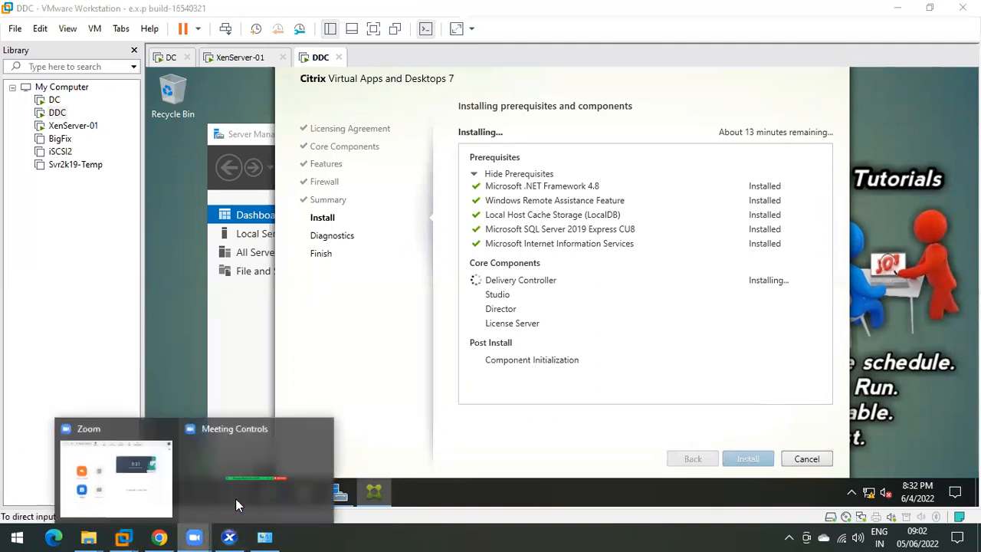
{"action": "left_click", "coordinate": [157, 462]}
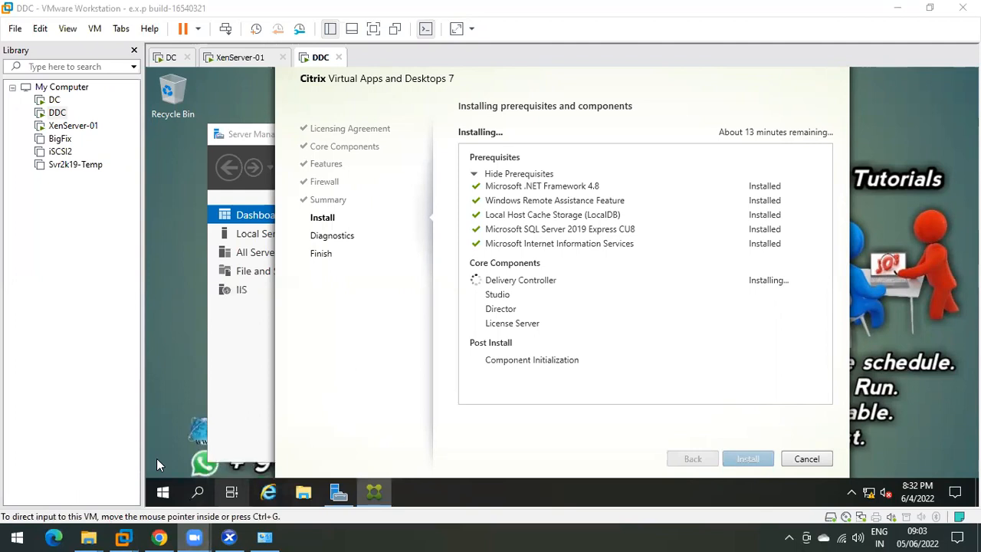
{"action": "left_click", "coordinate": [563, 237]}
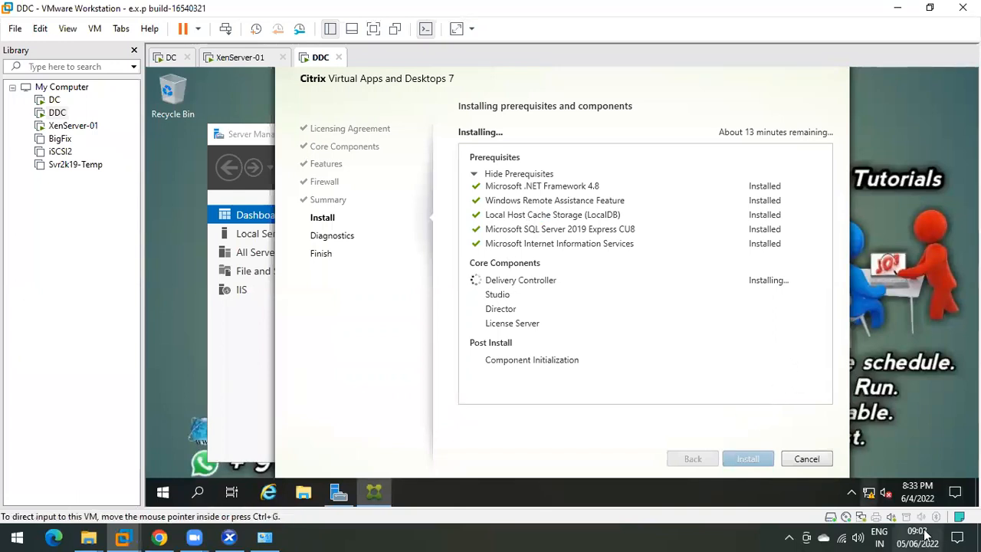
{"action": "left_click", "coordinate": [926, 534]}
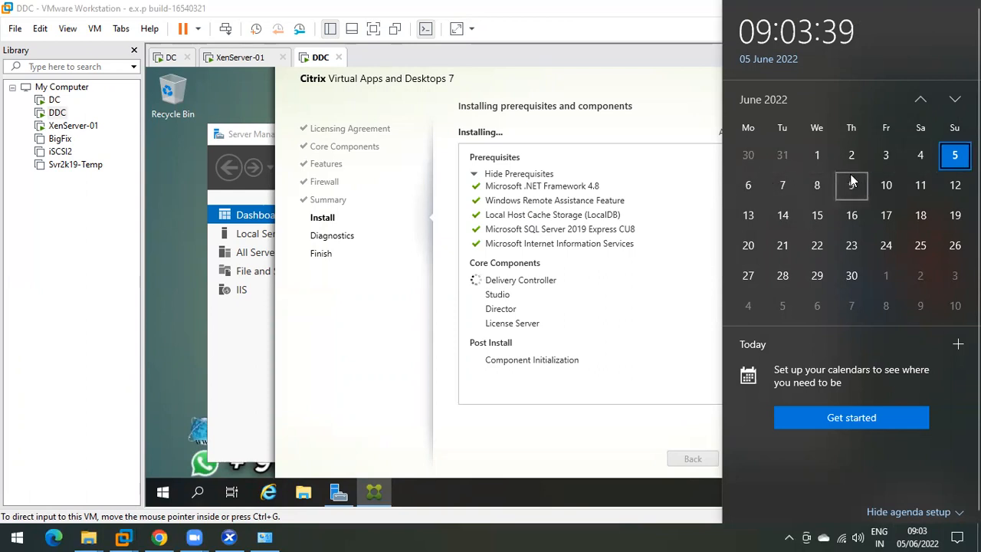
{"action": "left_click", "coordinate": [645, 198]}
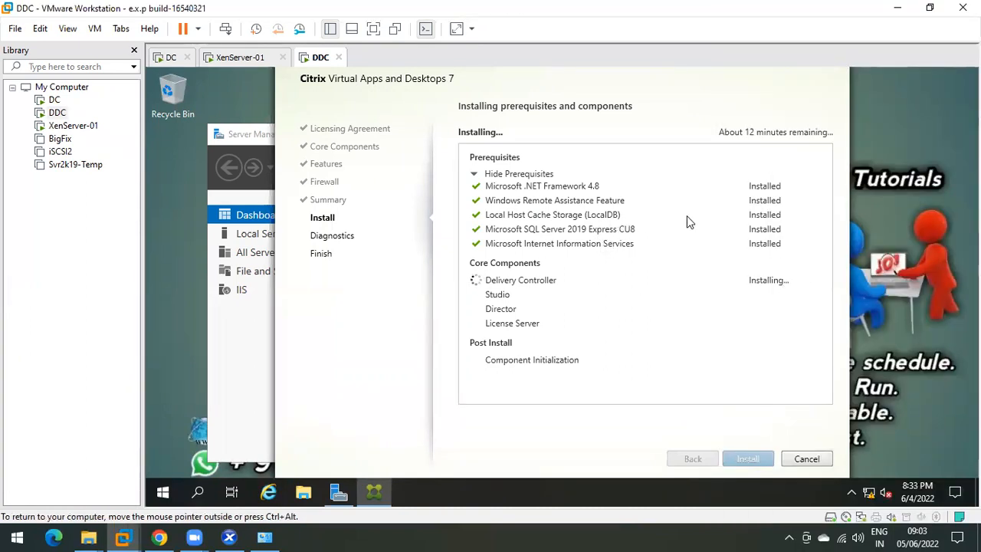
{"action": "left_click", "coordinate": [916, 536]}
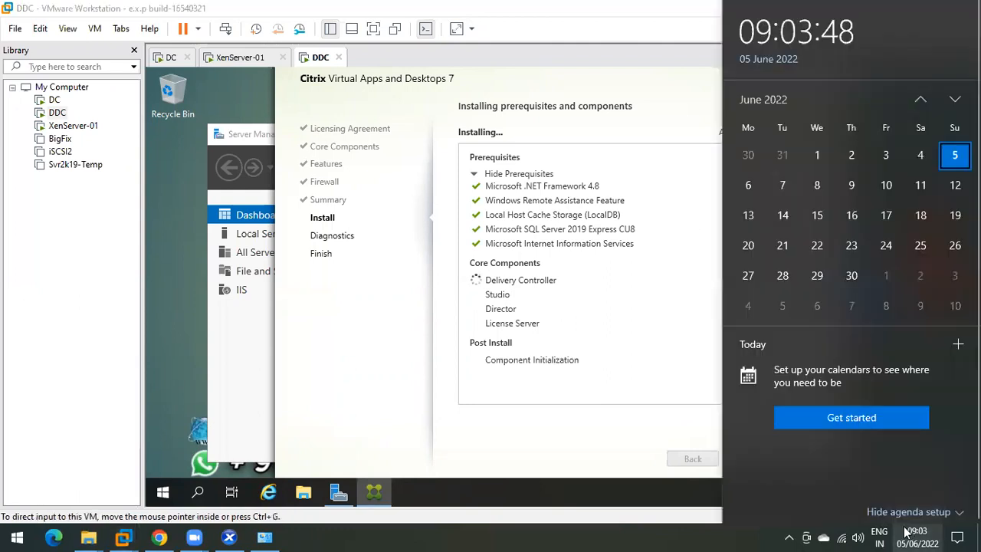
{"action": "left_click", "coordinate": [684, 238]}
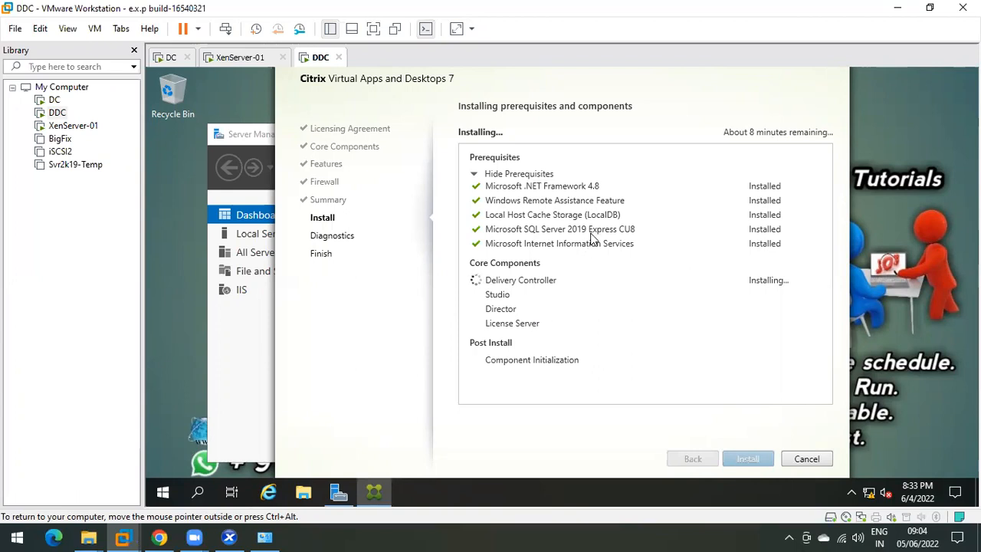
{"action": "left_click", "coordinate": [918, 537]}
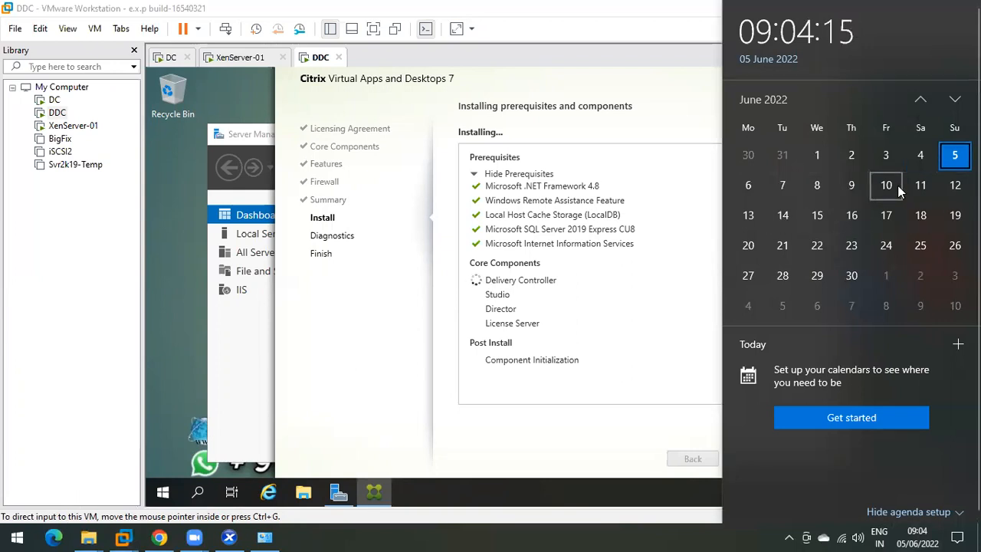
{"action": "left_click", "coordinate": [637, 209]}
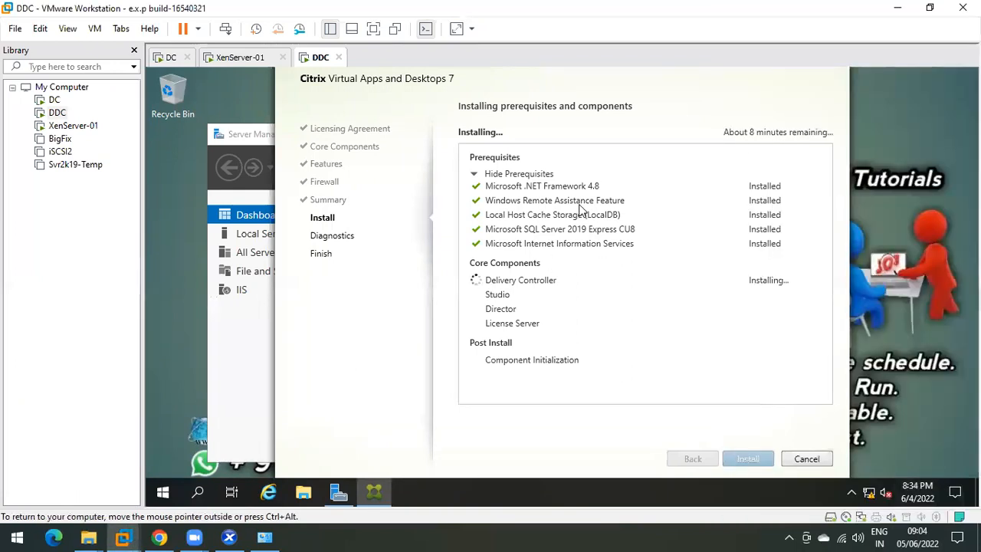